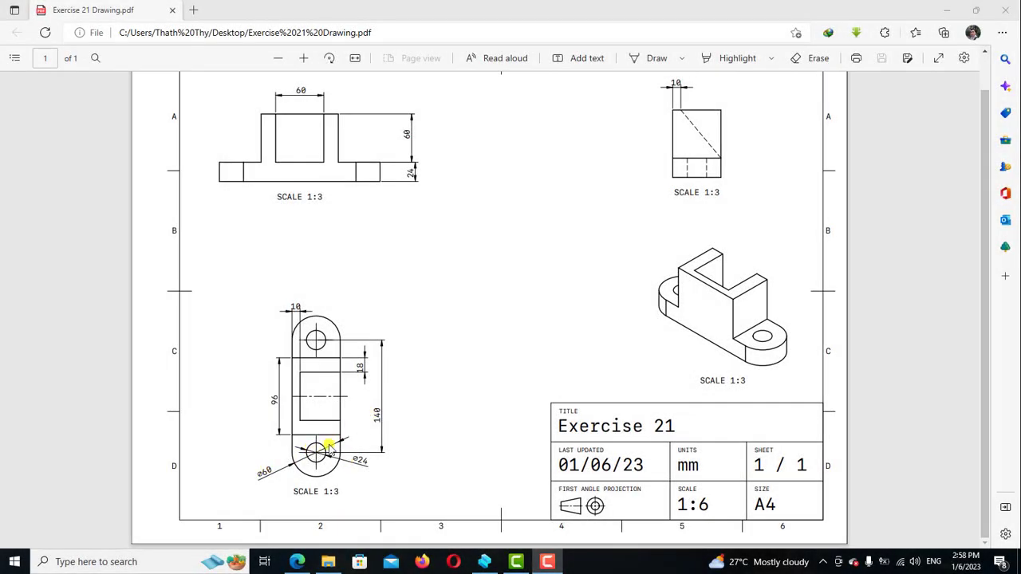
# Switch from the Exercise 21 PDF in Edge to the empty Shapr3D Unnamed Design
pyautogui.click(484, 562)
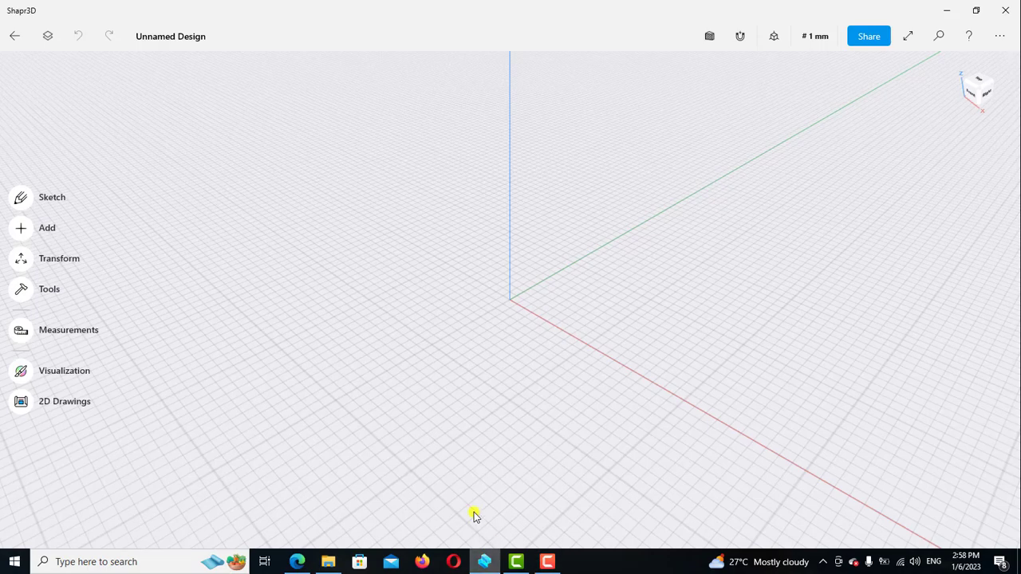
# In top view, start a sketch and draw a horizontal construction line from the origin
pyautogui.click(980, 84)
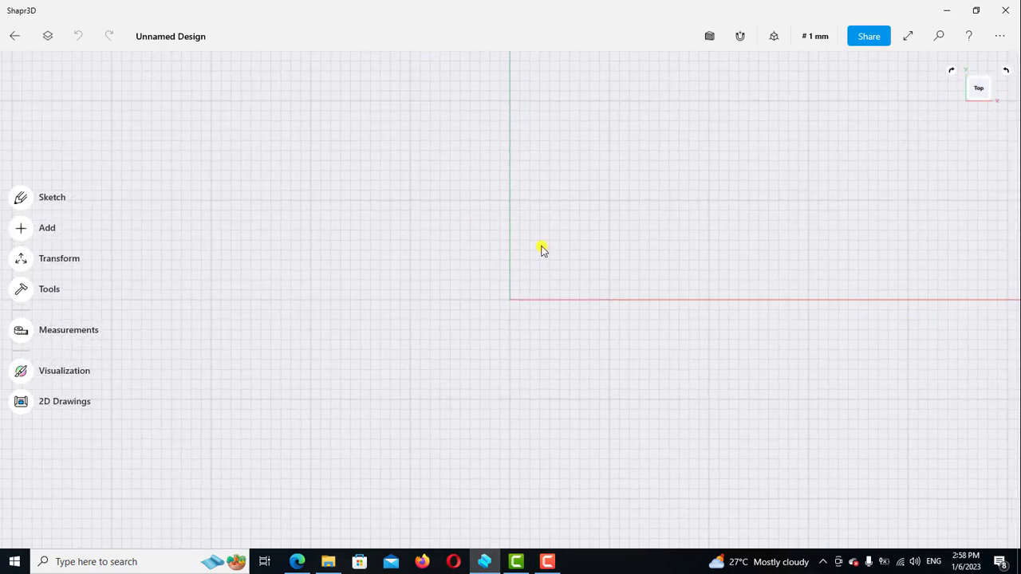
pyautogui.click(20, 199)
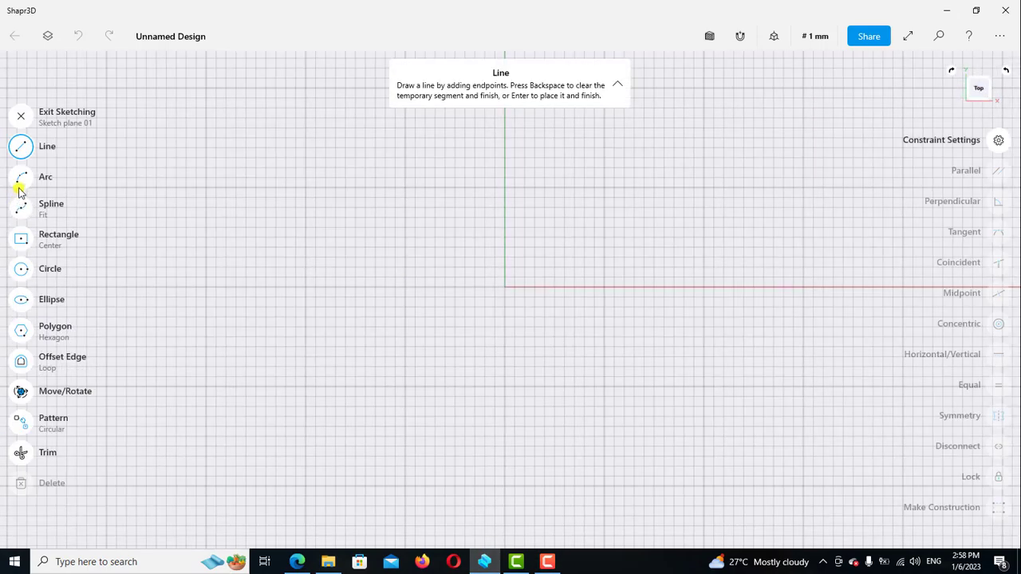
pyautogui.click(507, 286)
pyautogui.click(749, 287)
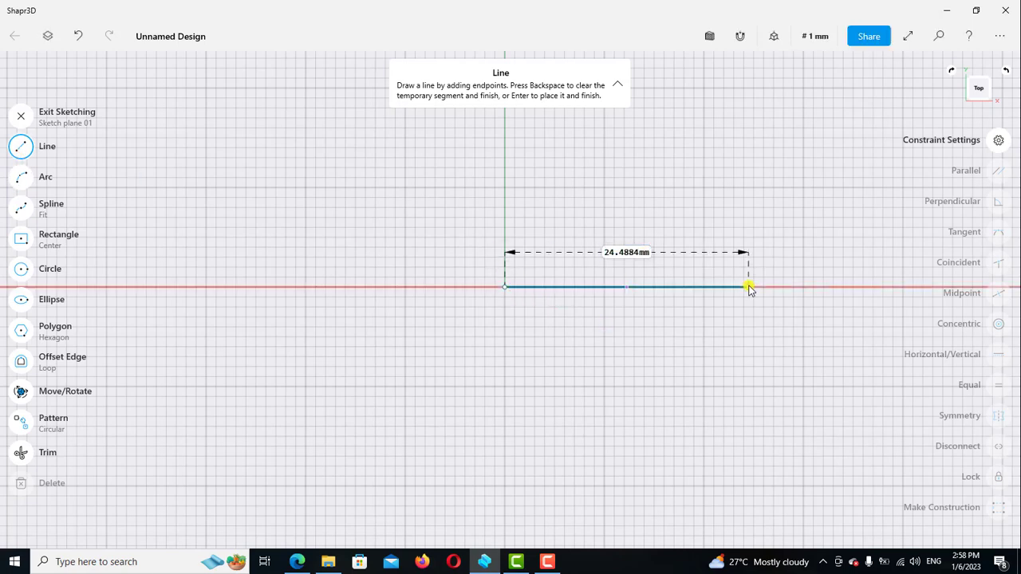
pyautogui.click(20, 146)
pyautogui.click(559, 286)
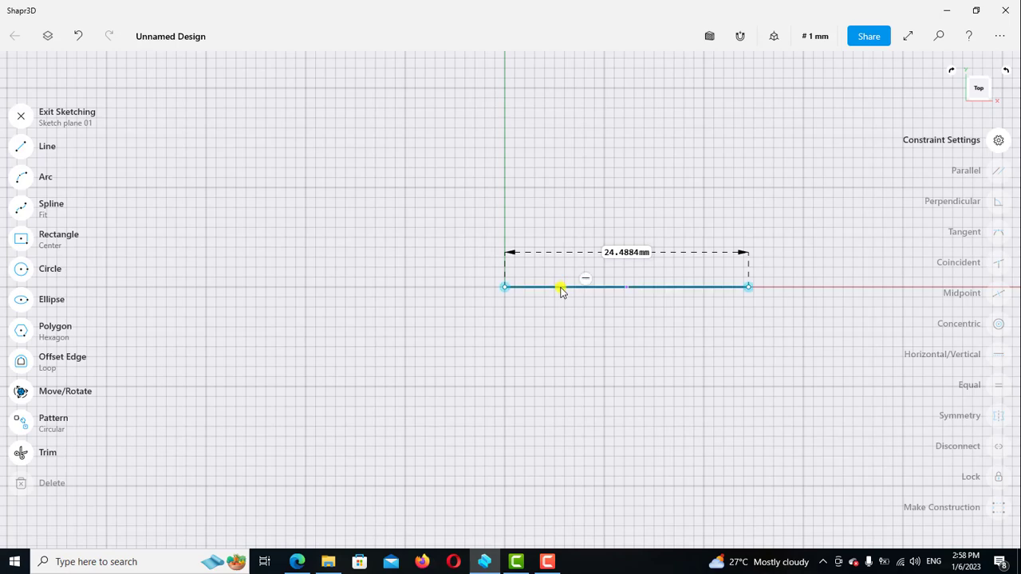
pyautogui.click(1005, 509)
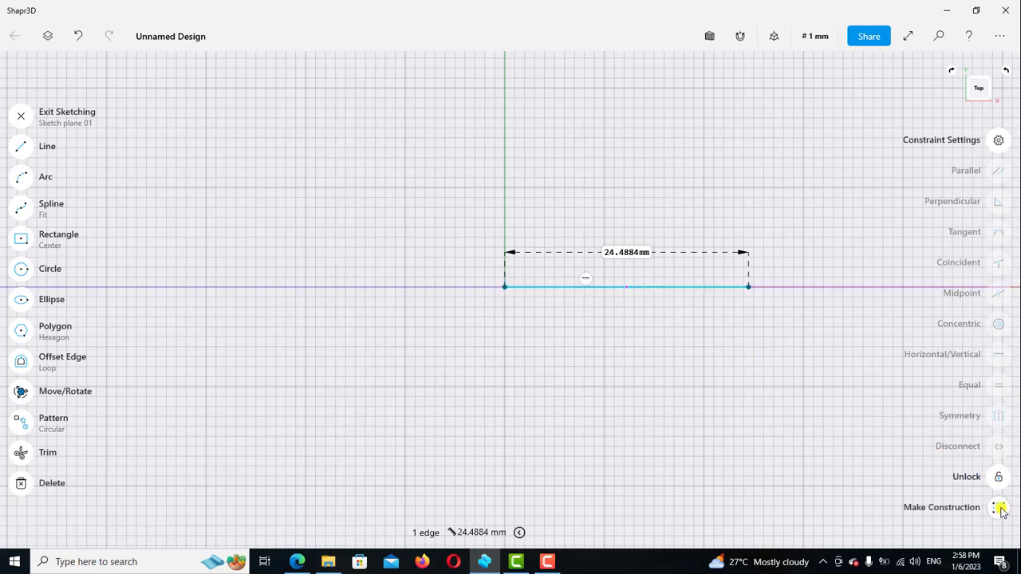
# Draw a vertical line down from the origin and make it construction geometry
pyautogui.scroll(-1, 586, 407)
pyautogui.moveTo(554, 356); pyautogui.dragTo(547, 325, button='middle')
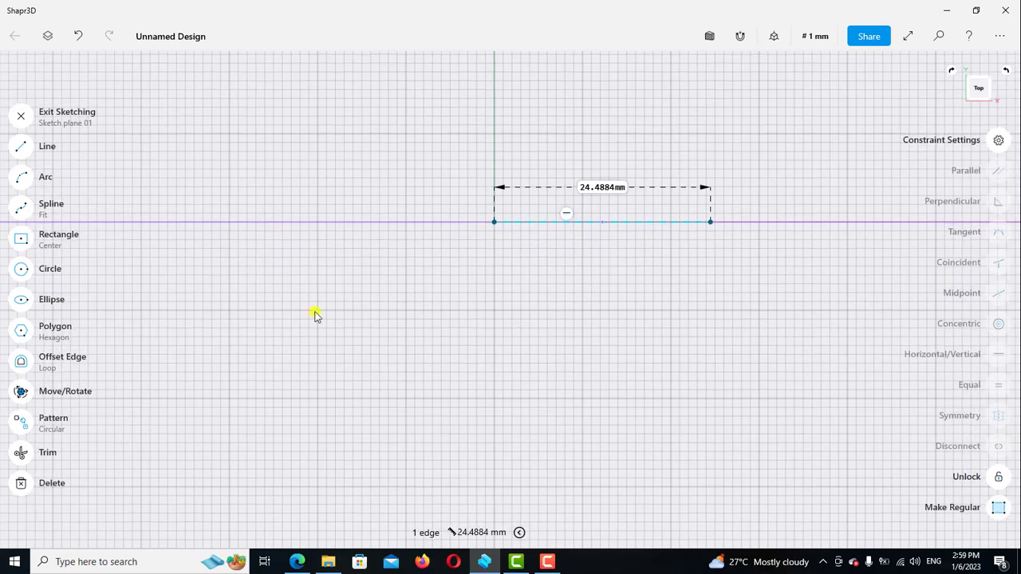
pyautogui.click(20, 146)
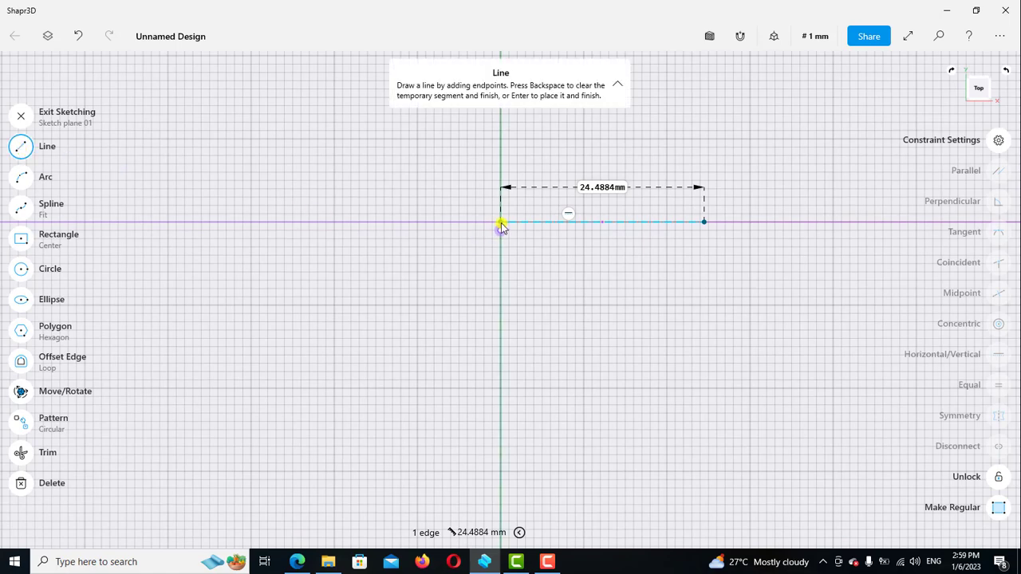
pyautogui.click(501, 221)
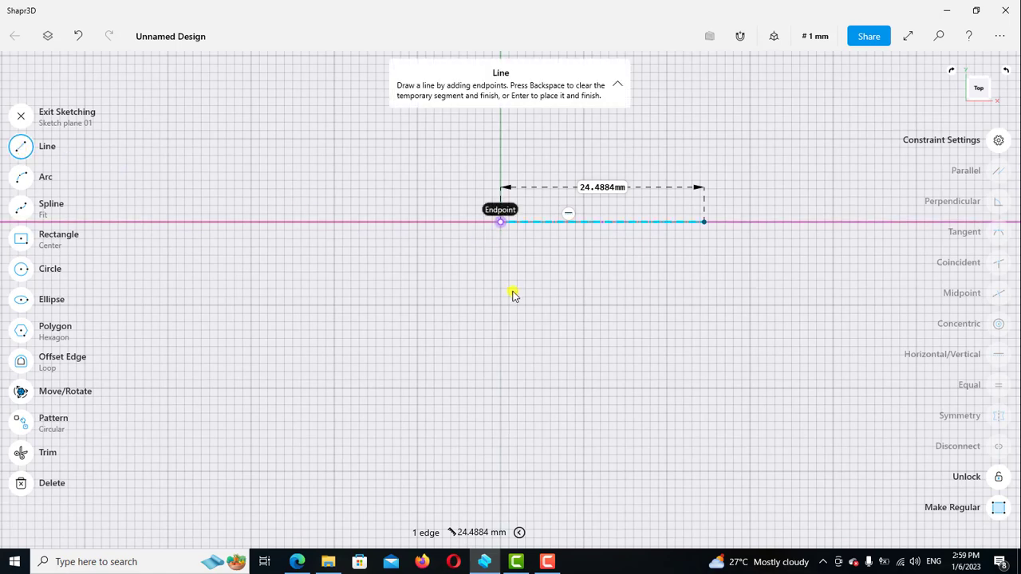
pyautogui.click(501, 388)
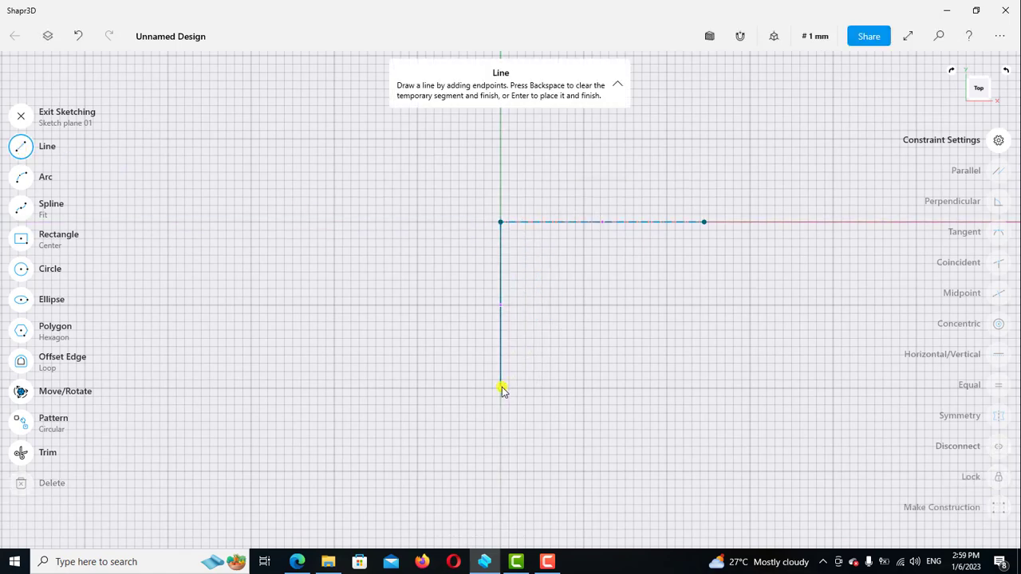
pyautogui.click(21, 146)
pyautogui.click(501, 329)
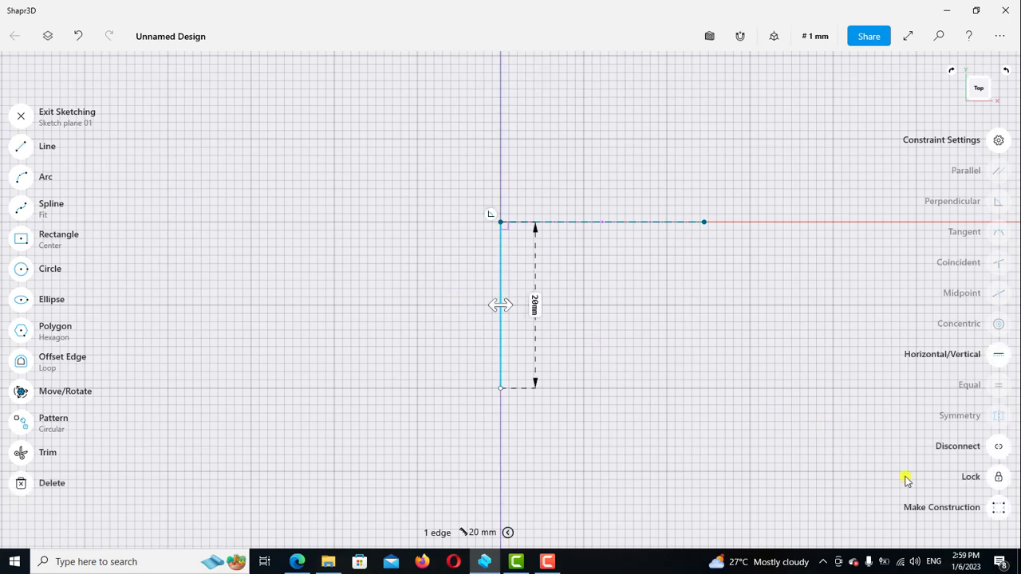
pyautogui.click(998, 509)
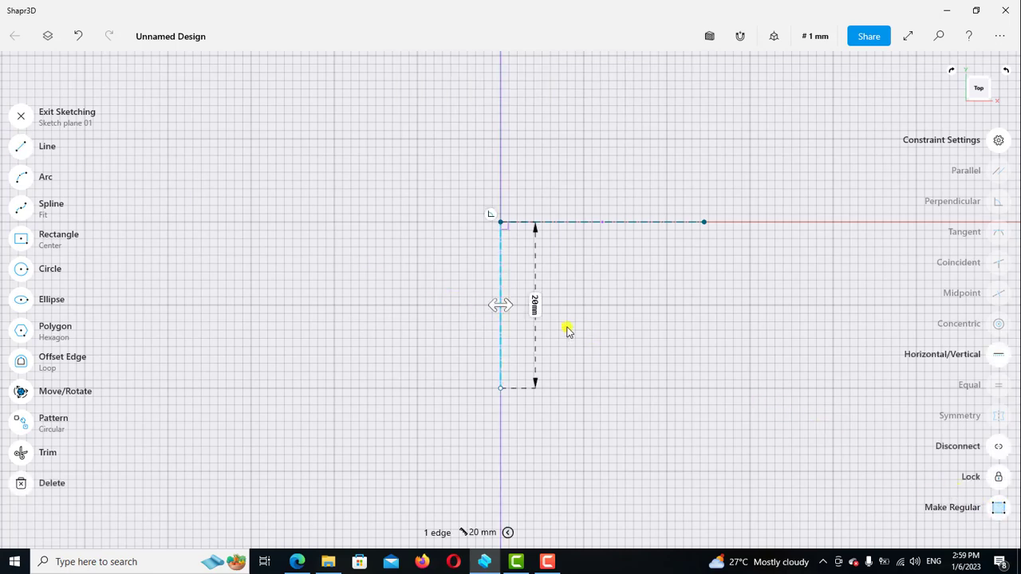
# Change the vertical line's length from 20 mm to 70 mm and pick its bottom end
pyautogui.click(534, 304)
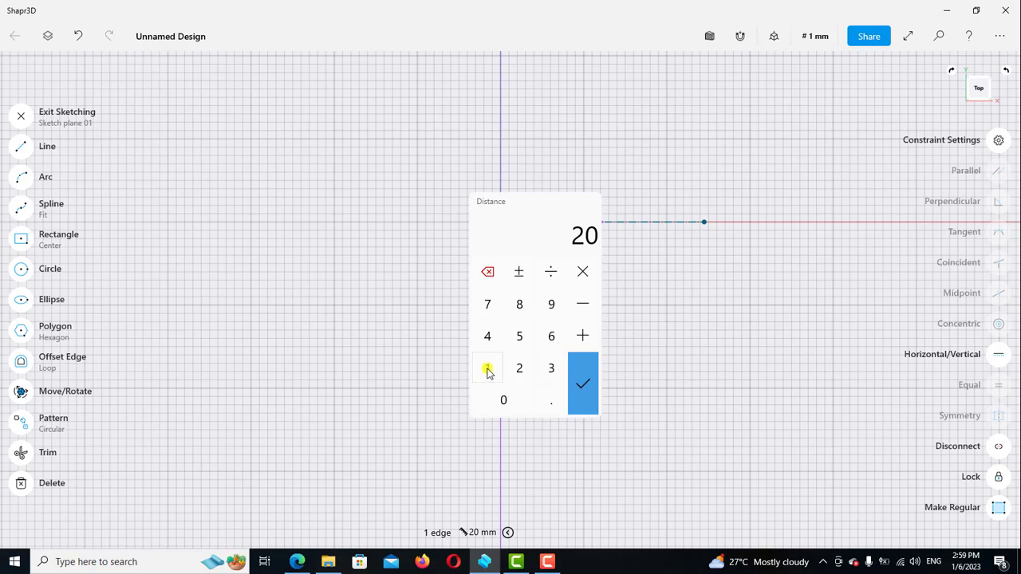
pyautogui.click(488, 304)
pyautogui.click(509, 402)
pyautogui.click(586, 389)
pyautogui.scroll(-2, 573, 373)
pyautogui.scroll(-2, 556, 338)
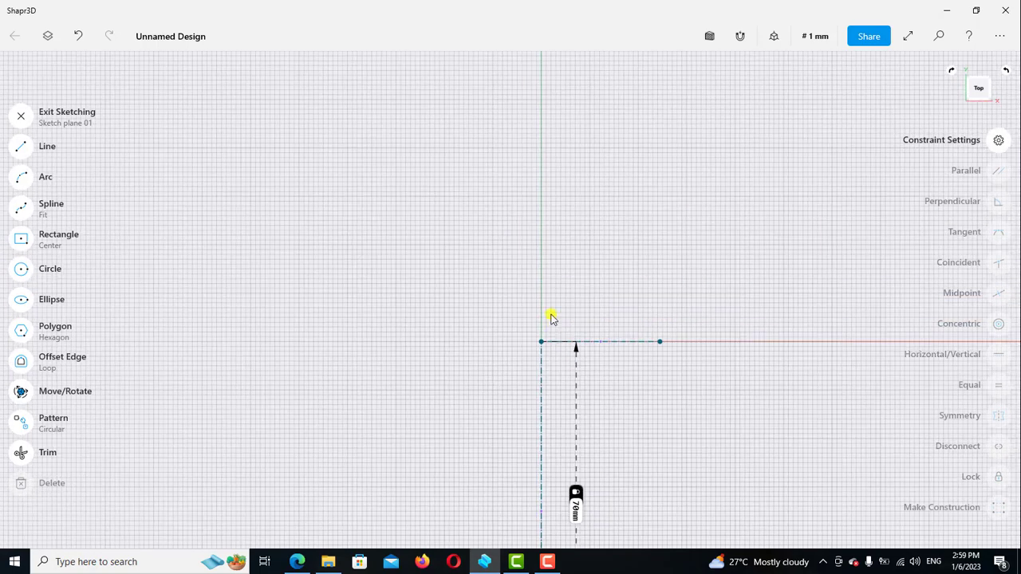
pyautogui.scroll(-1, 533, 253)
pyautogui.scroll(-2, 556, 294)
pyautogui.scroll(-1, 577, 333)
pyautogui.scroll(-2, 567, 303)
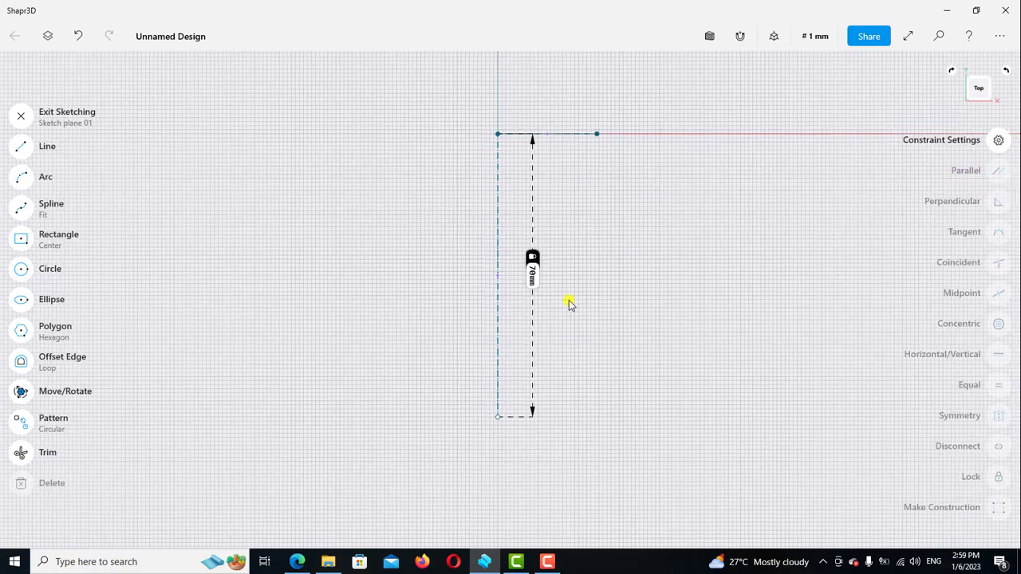
pyautogui.click(497, 414)
# Draw Ø60 mm and Ø24 mm circles at the line's bottom end, then check the Exercise 21 drawing
pyautogui.click(496, 438)
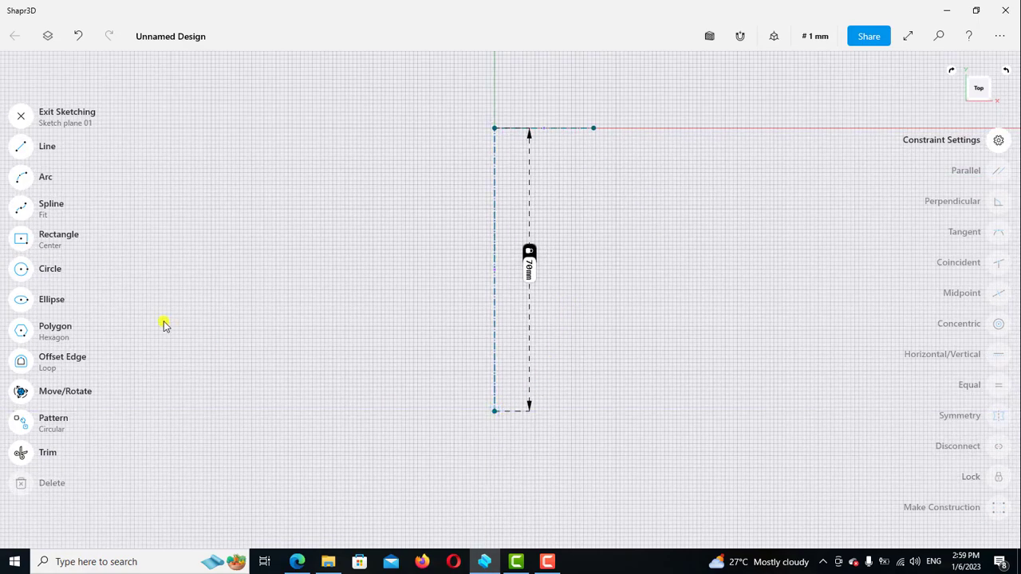
pyautogui.click(22, 270)
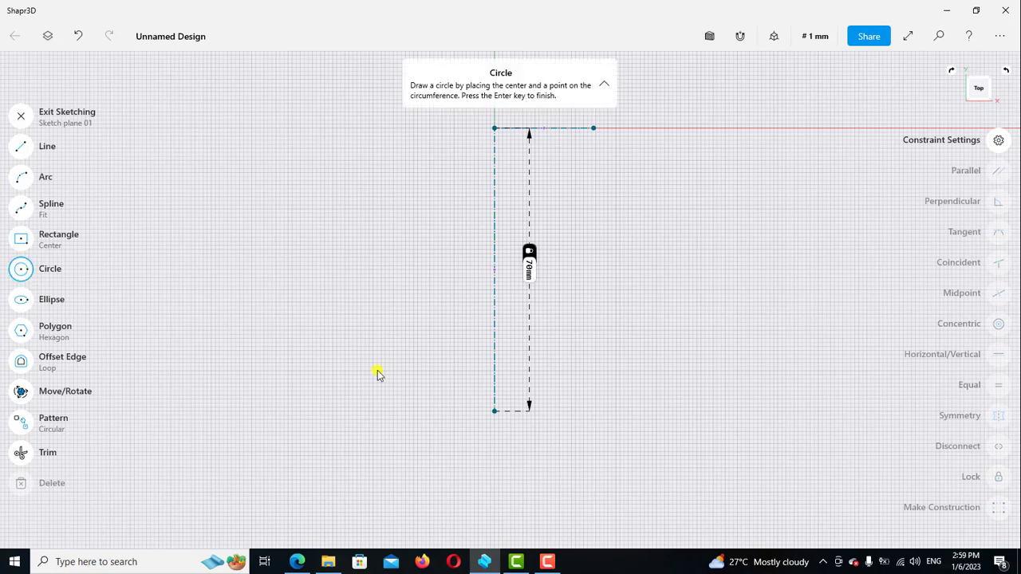
pyautogui.click(494, 411)
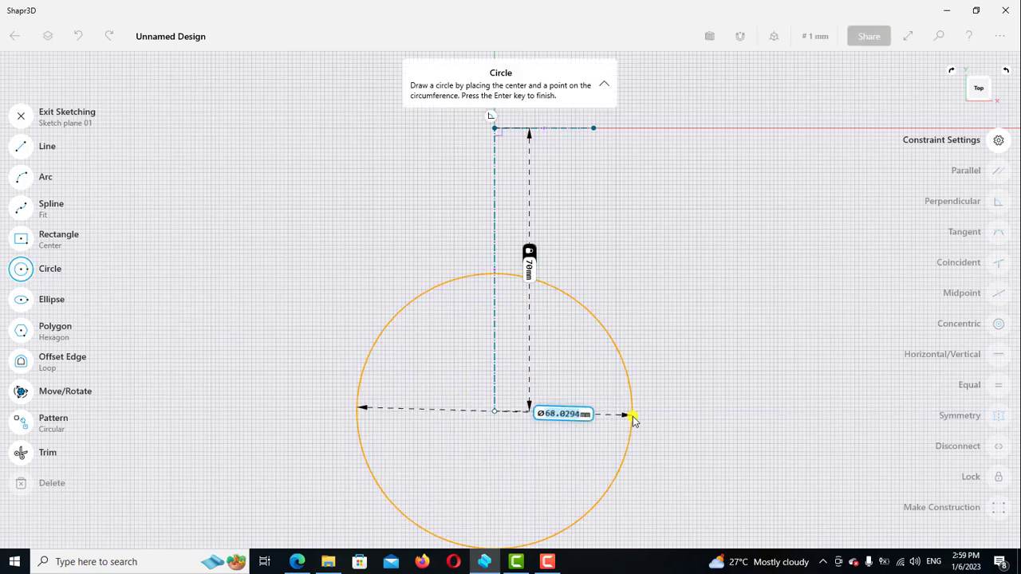
pyautogui.write('6')
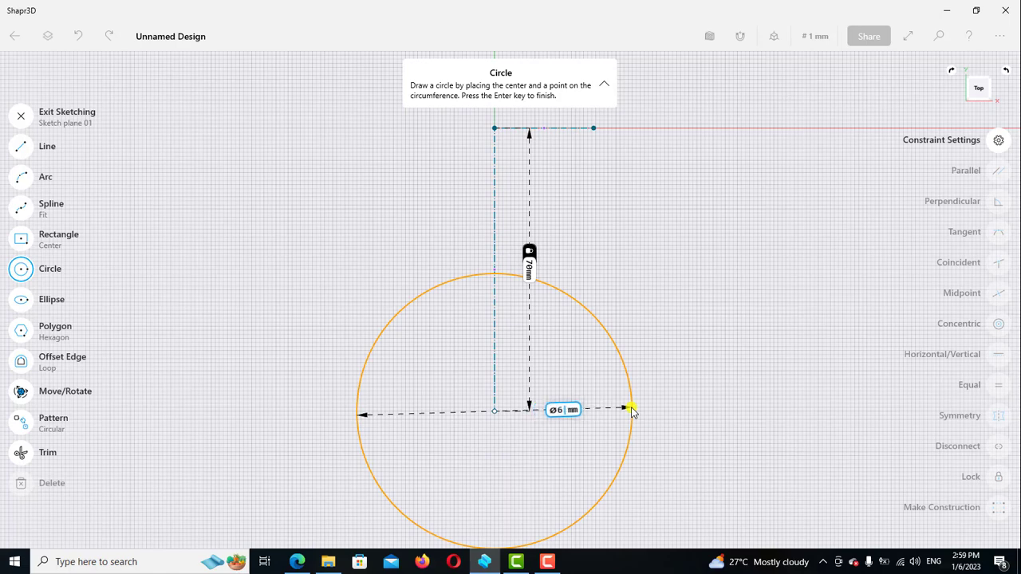
pyautogui.write('0')
pyautogui.press('Return')
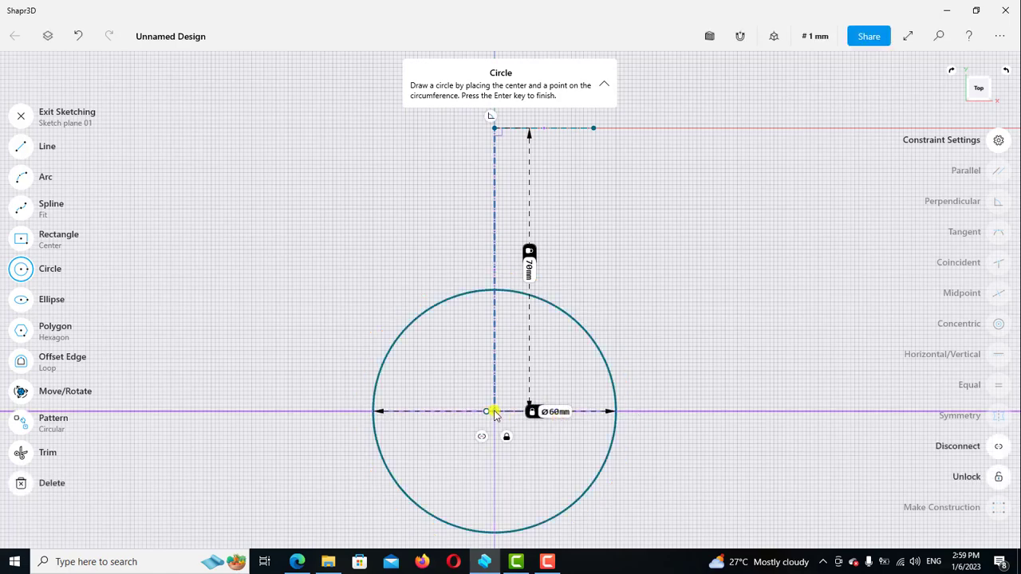
pyautogui.click(494, 411)
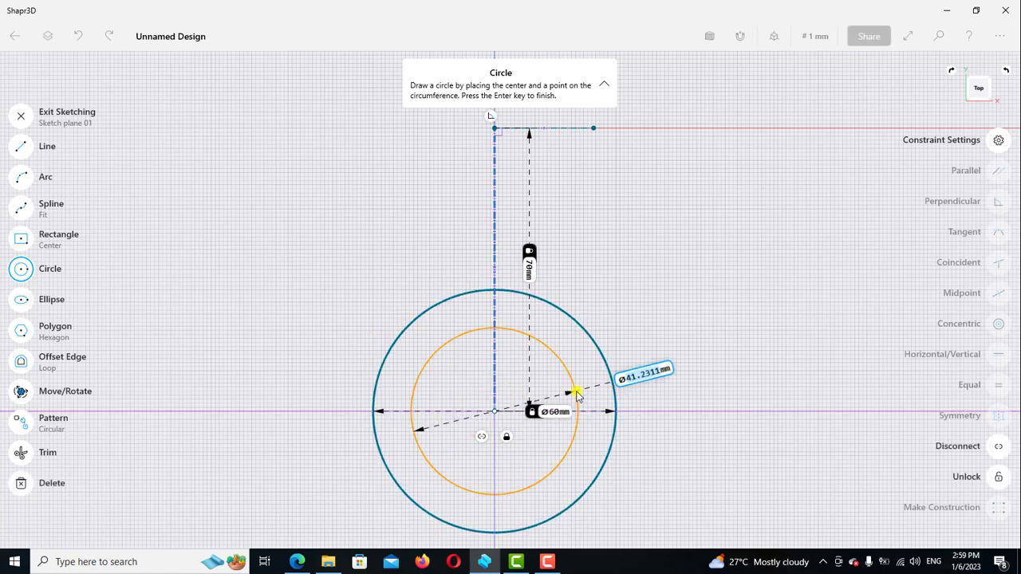
pyautogui.write('24')
pyautogui.press('Return')
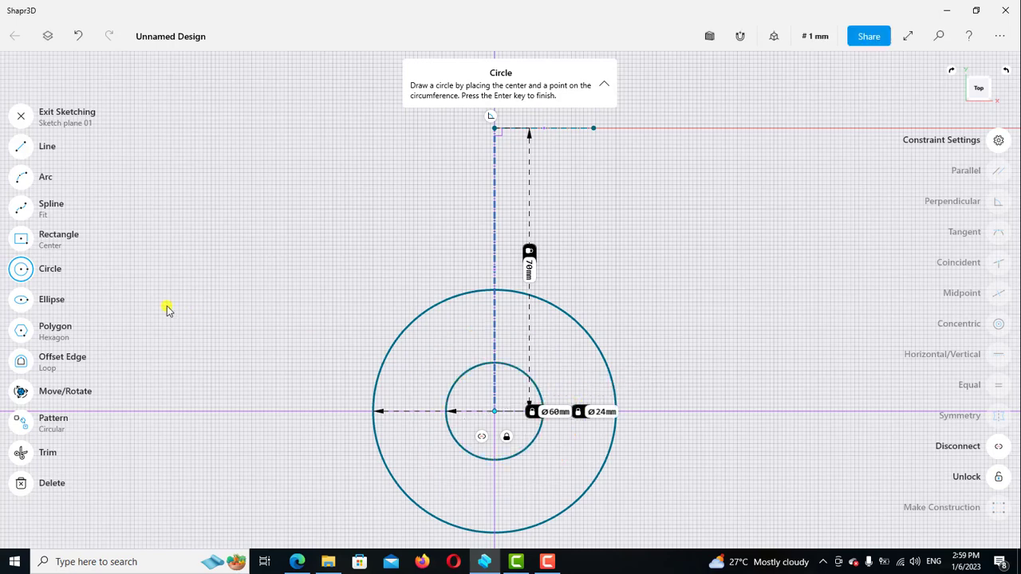
pyautogui.click(76, 281)
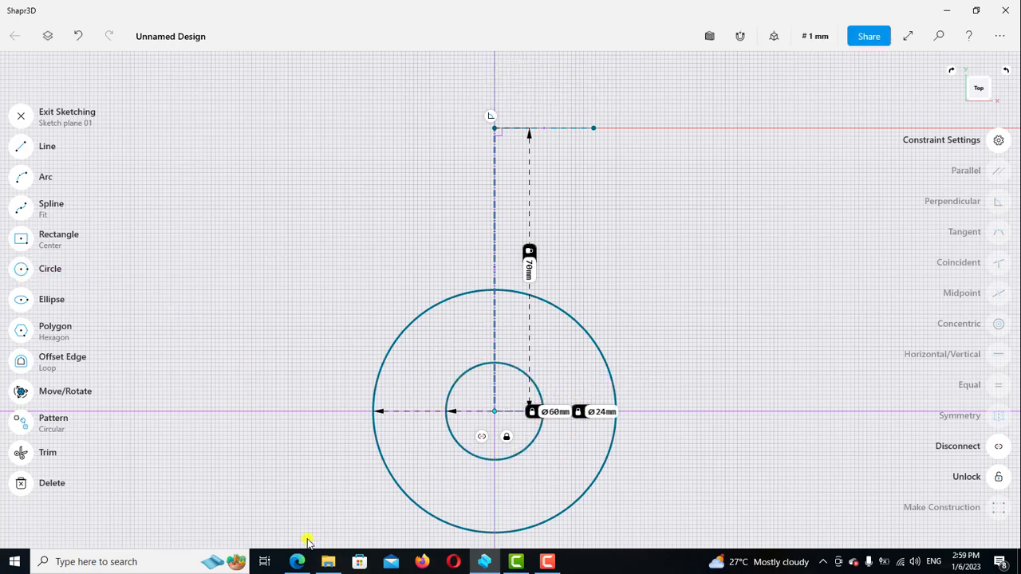
pyautogui.click(297, 561)
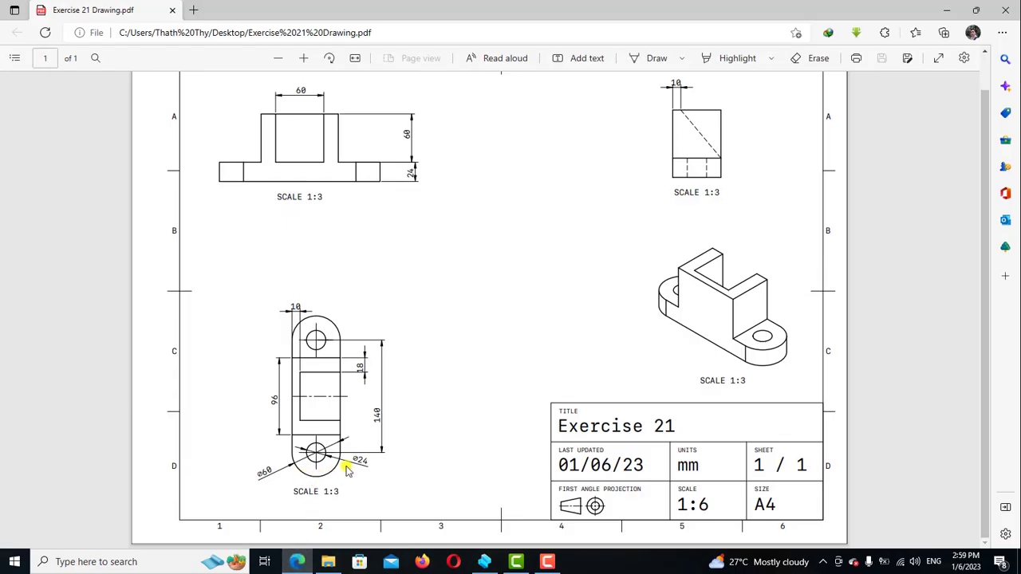
# Mirror the Ø60/Ø24 circle pair across the horizontal X axis to make an upper pair
pyautogui.click(484, 561)
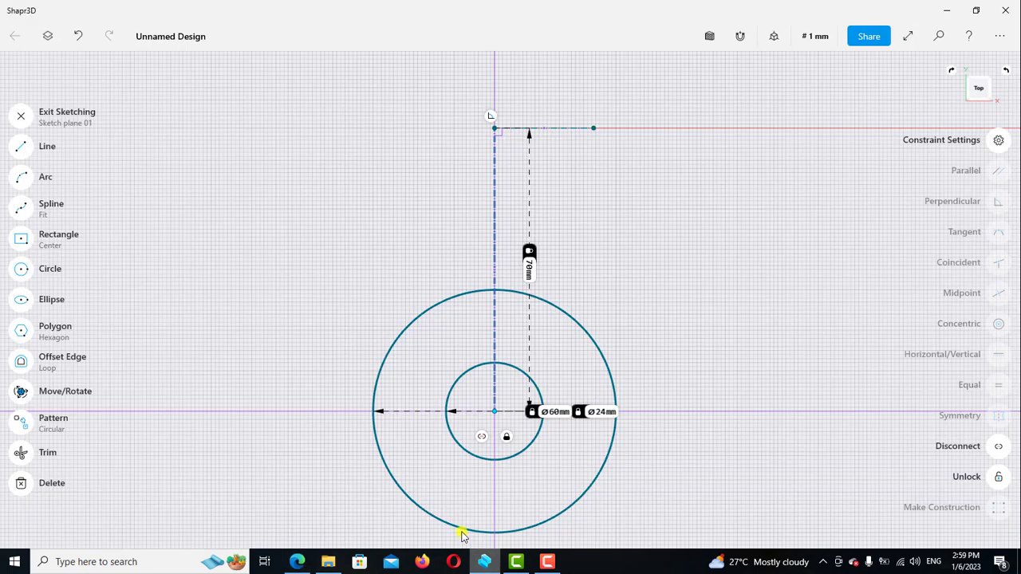
pyautogui.scroll(-2, 503, 435)
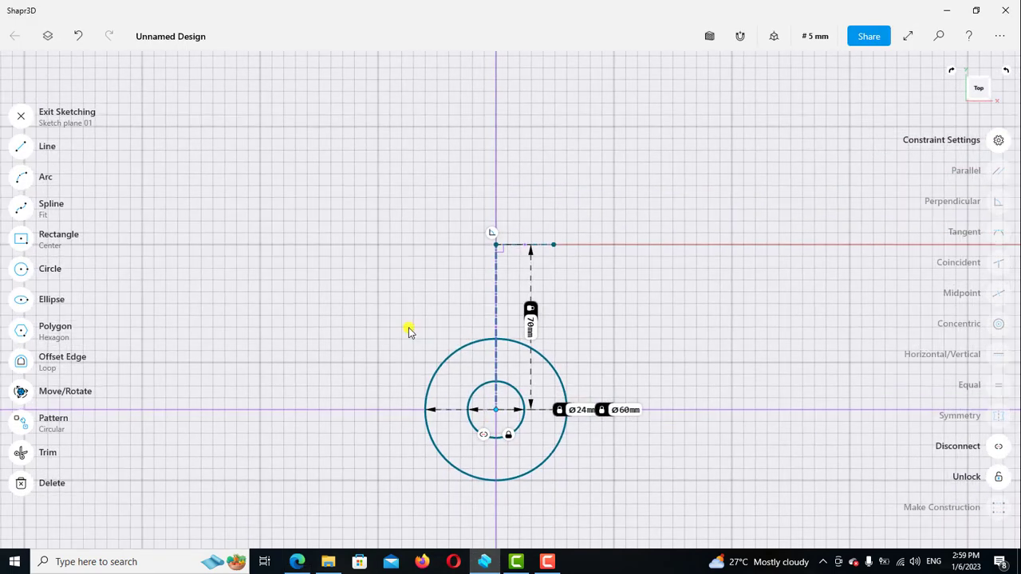
pyautogui.scroll(-2, 410, 333)
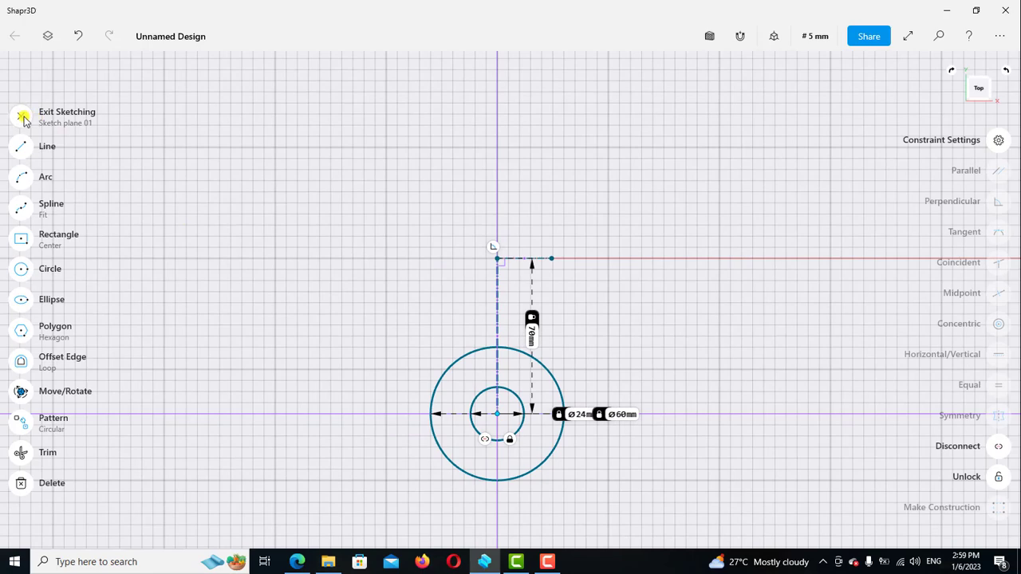
pyautogui.click(23, 118)
pyautogui.click(547, 369)
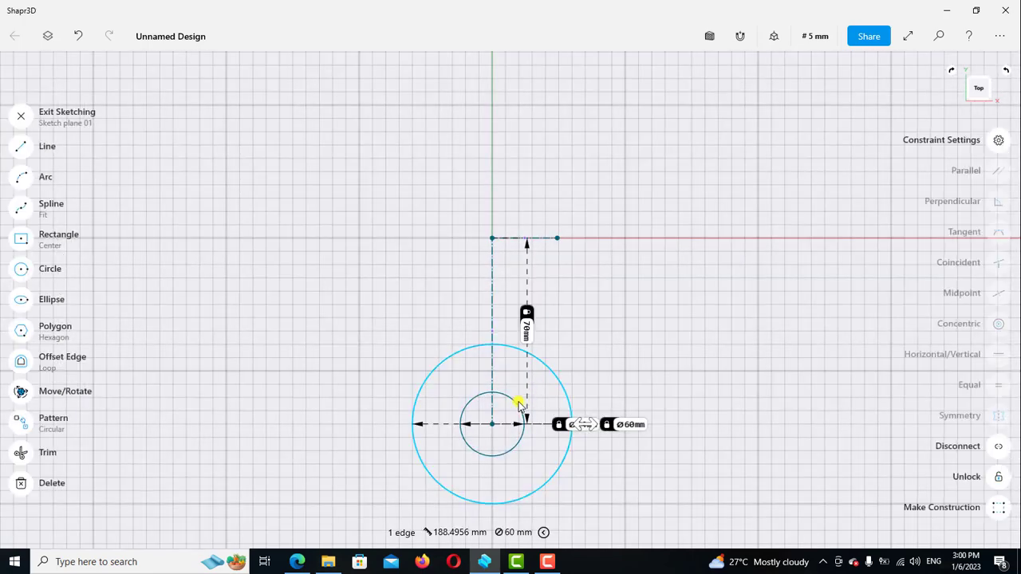
pyautogui.click(514, 405)
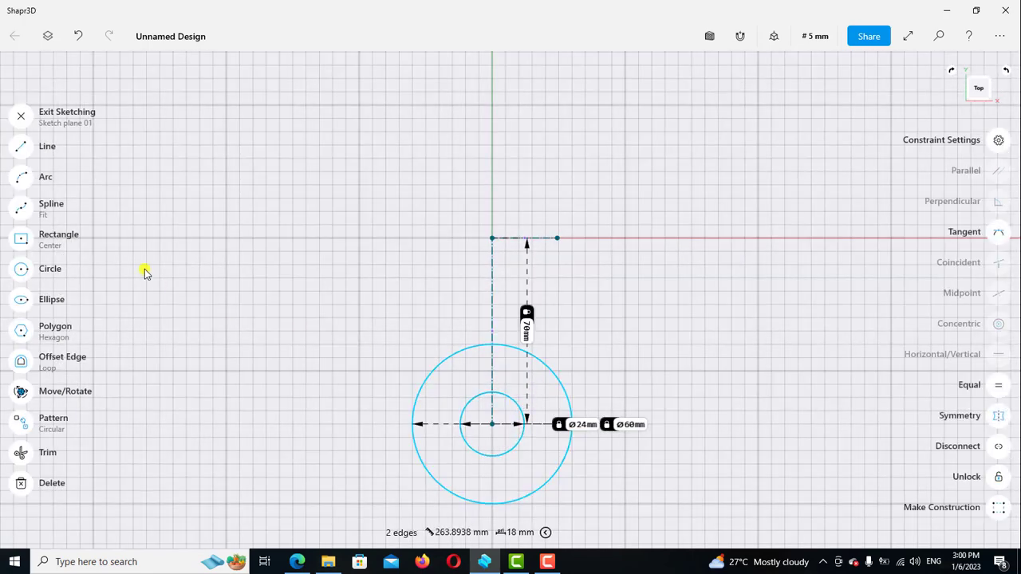
pyautogui.click(22, 117)
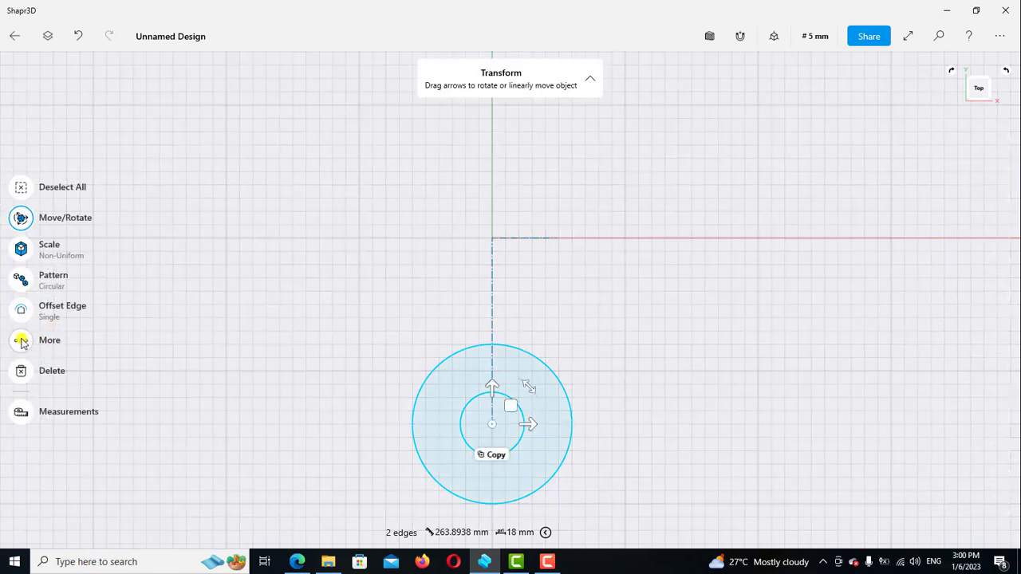
pyautogui.click(36, 342)
pyautogui.click(106, 425)
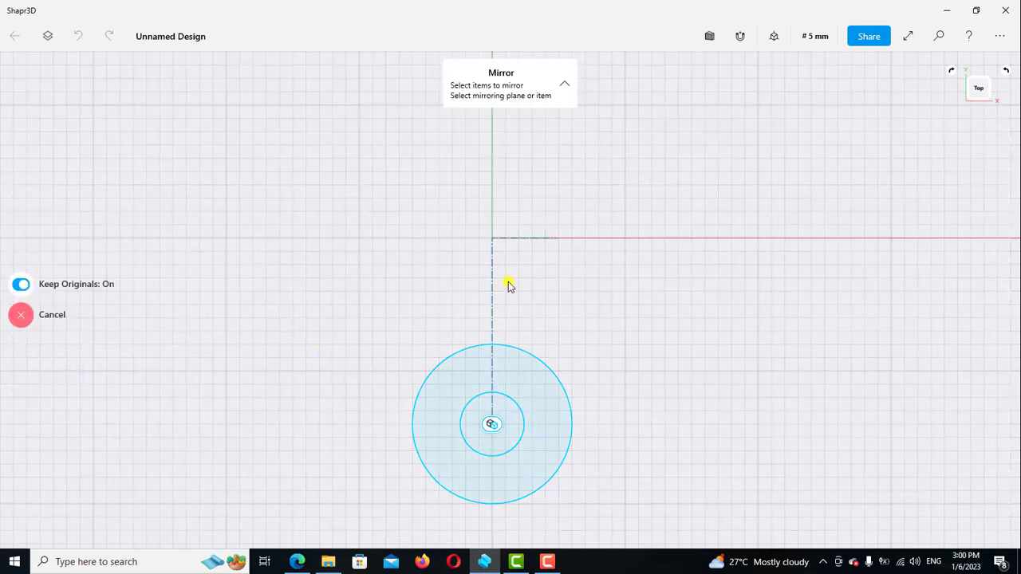
pyautogui.click(533, 240)
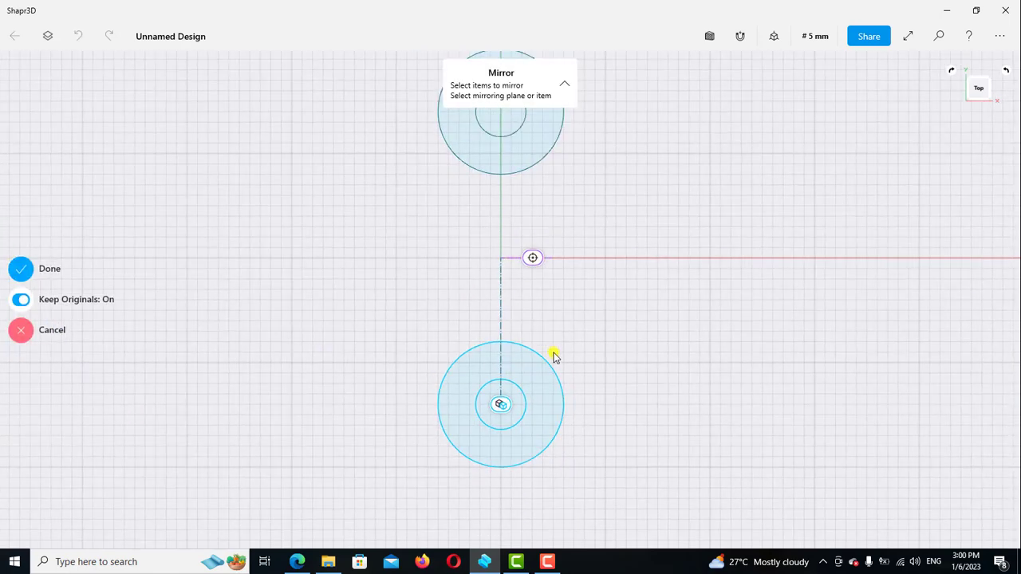
pyautogui.click(22, 270)
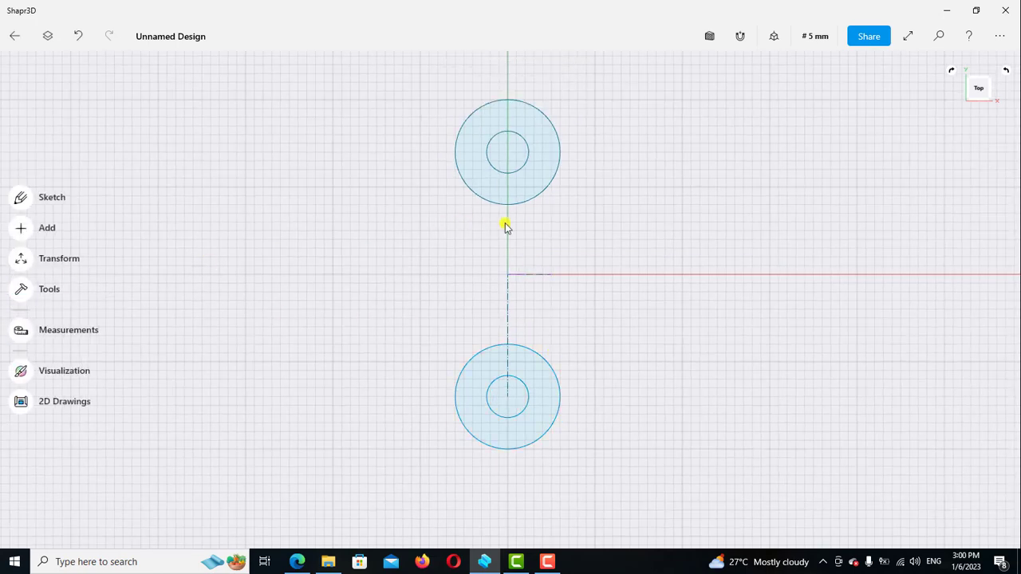
pyautogui.moveTo(550, 242); pyautogui.dragTo(556, 273, button='middle')
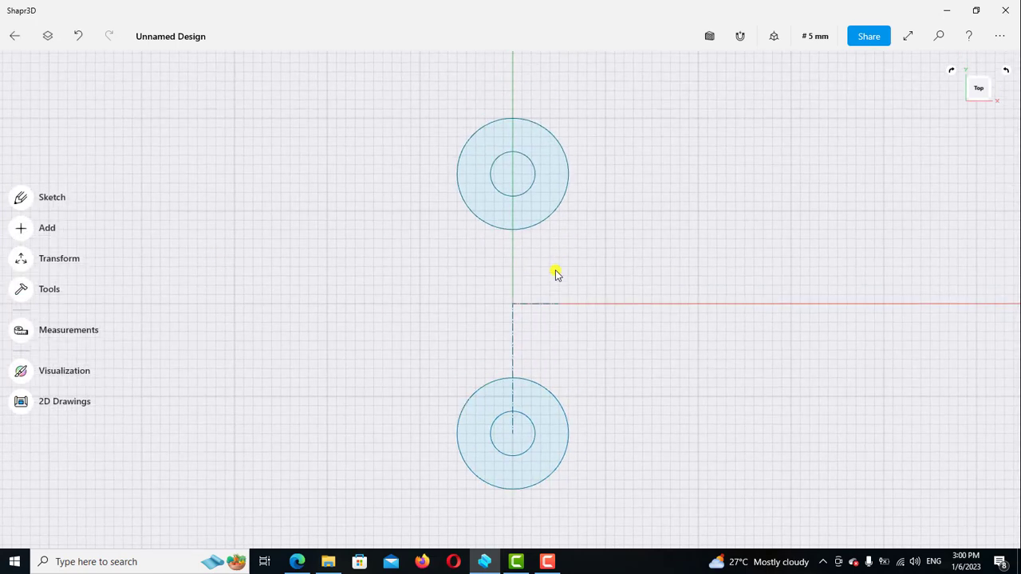
# Draw a vertical line from the lower circle's left edge to the upper circle's left edge
pyautogui.click(22, 200)
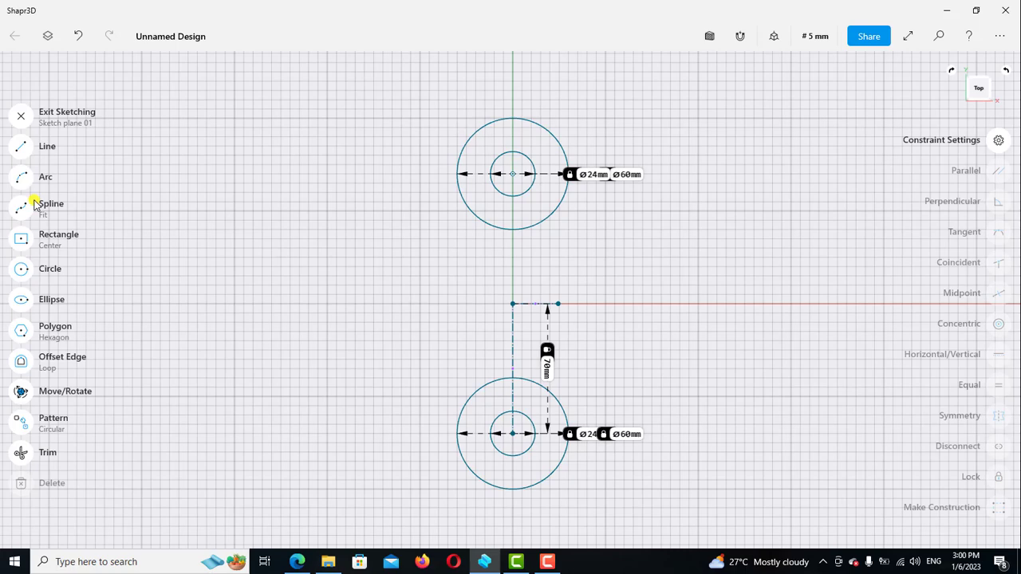
pyautogui.click(514, 177)
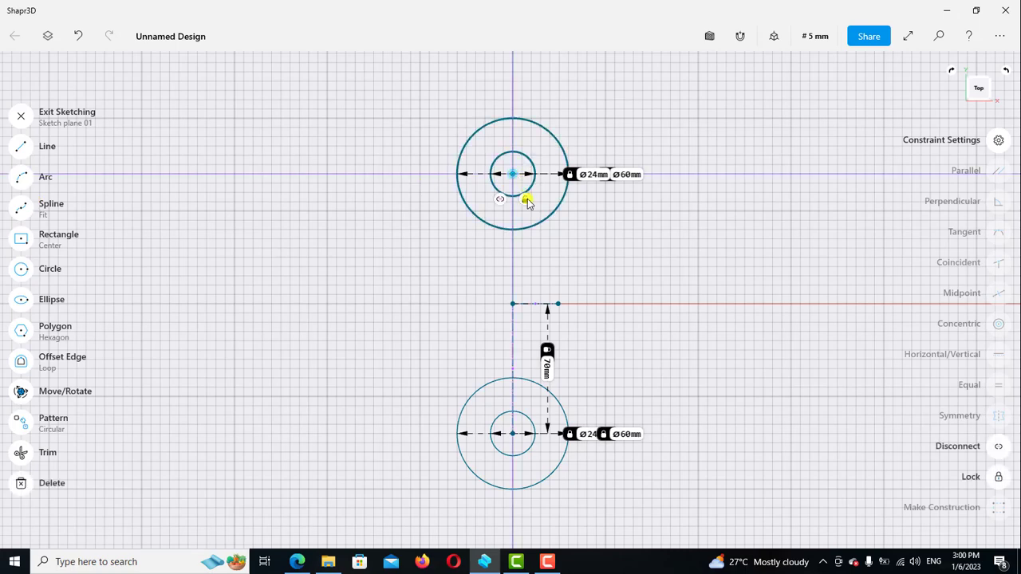
pyautogui.click(526, 204)
pyautogui.click(28, 155)
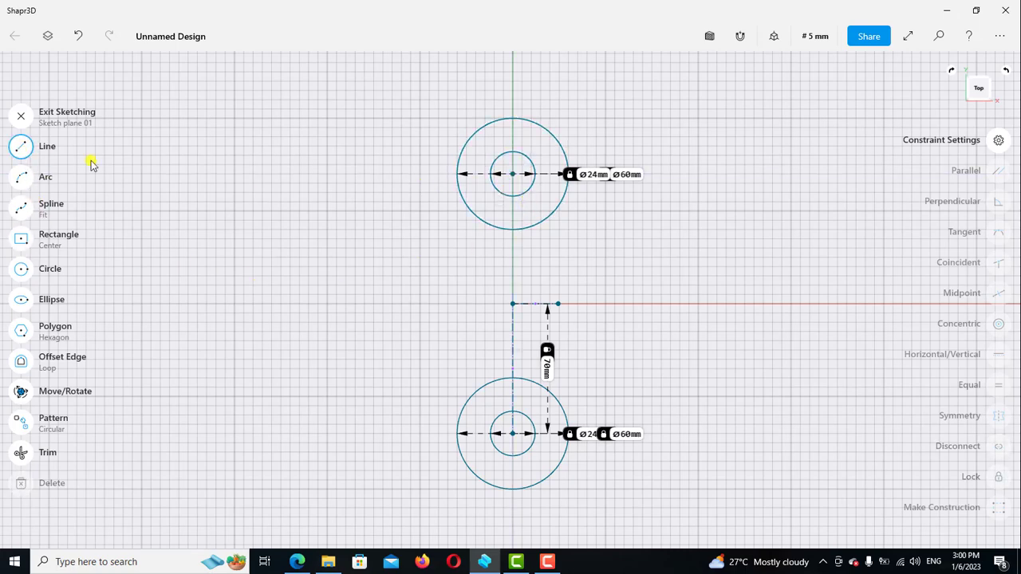
pyautogui.click(456, 421)
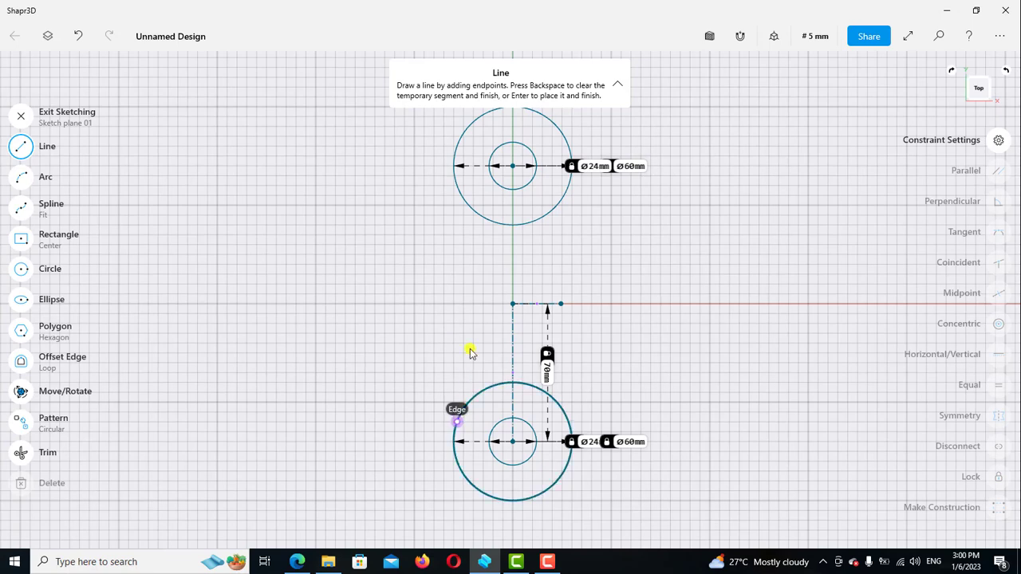
pyautogui.click(453, 177)
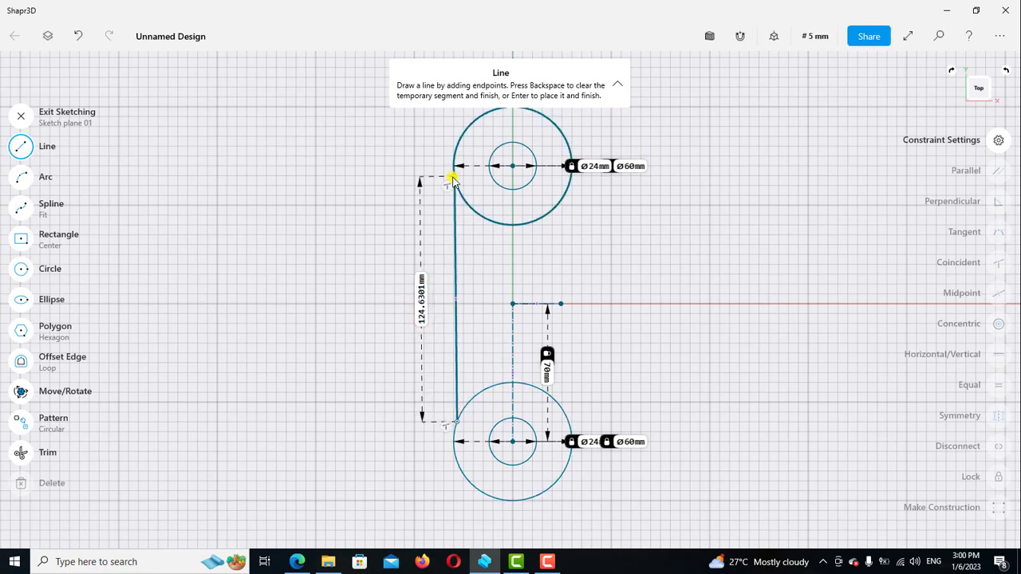
pyautogui.click(21, 146)
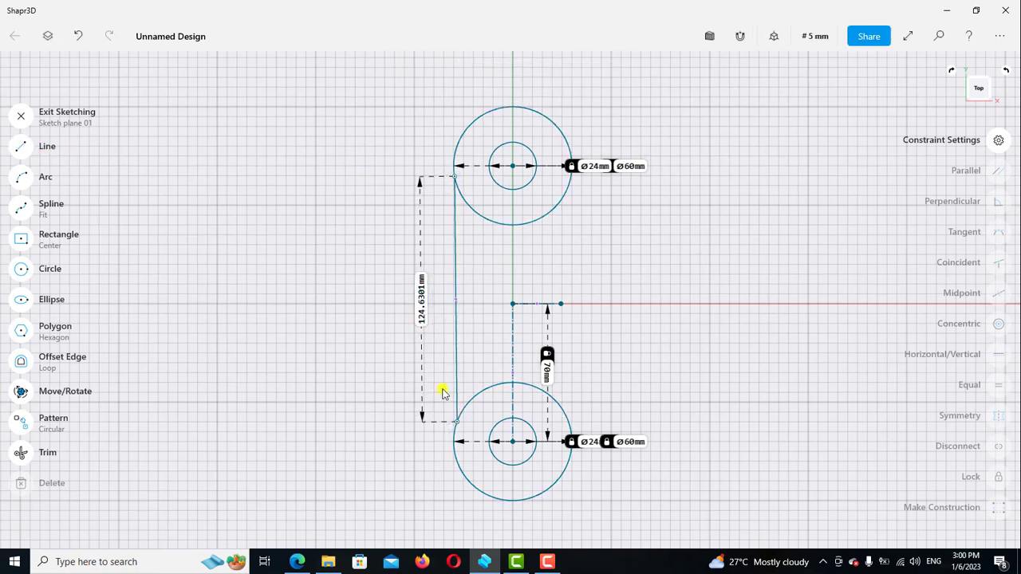
# Make the vertical line tangent to both Ø60 mm circles
pyautogui.click(459, 402)
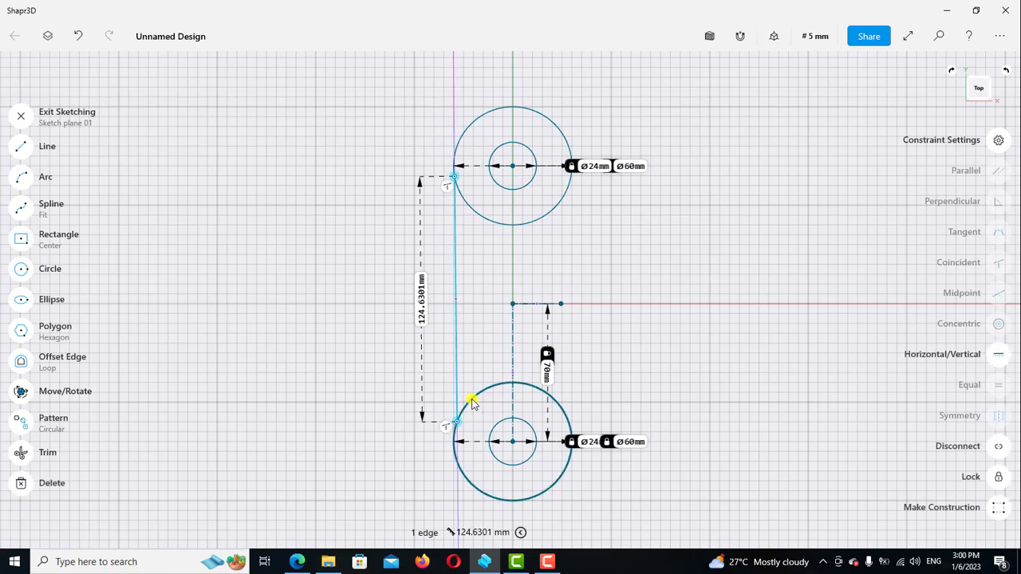
pyautogui.click(472, 403)
pyautogui.click(998, 231)
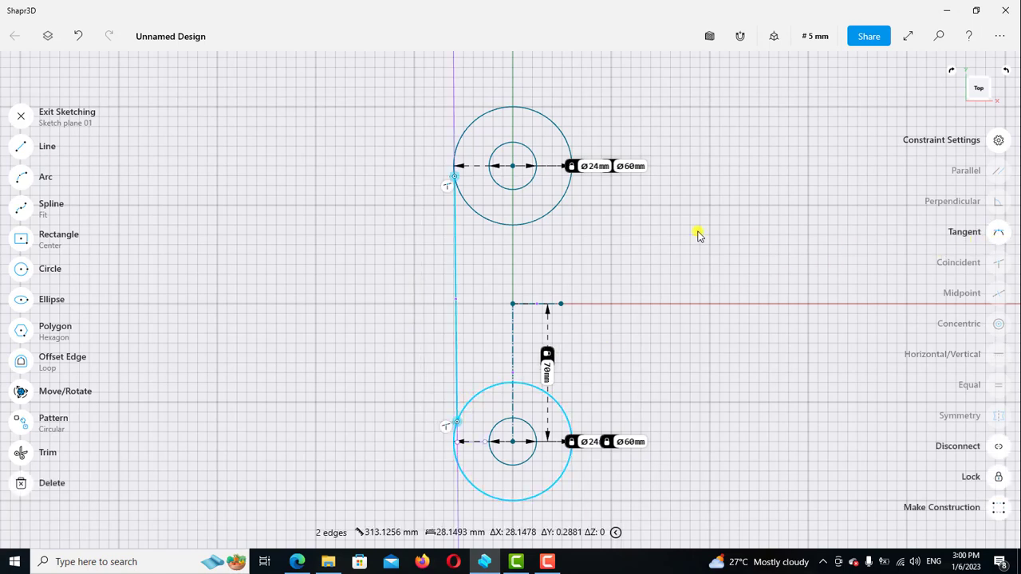
pyautogui.click(457, 182)
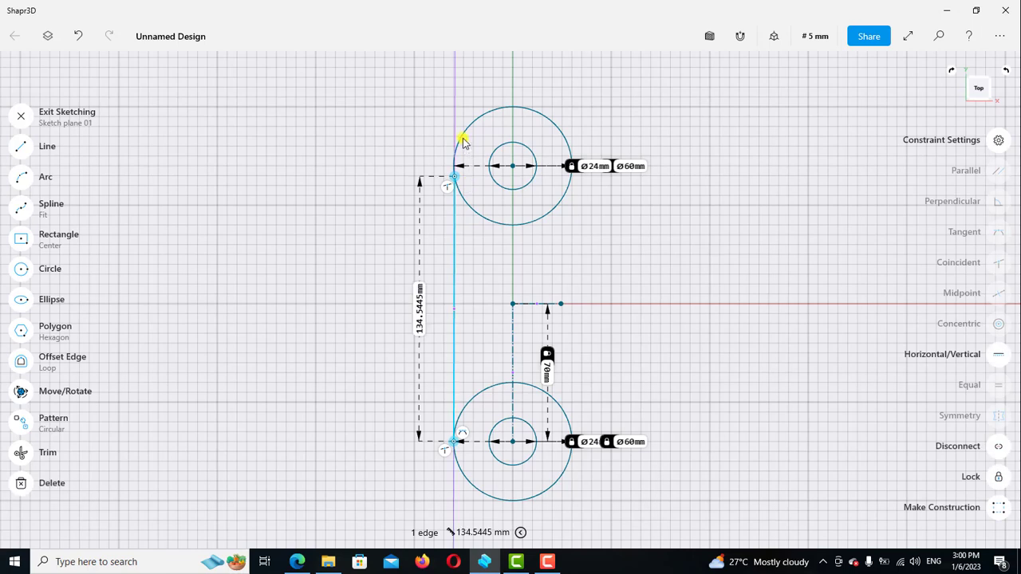
pyautogui.click(461, 140)
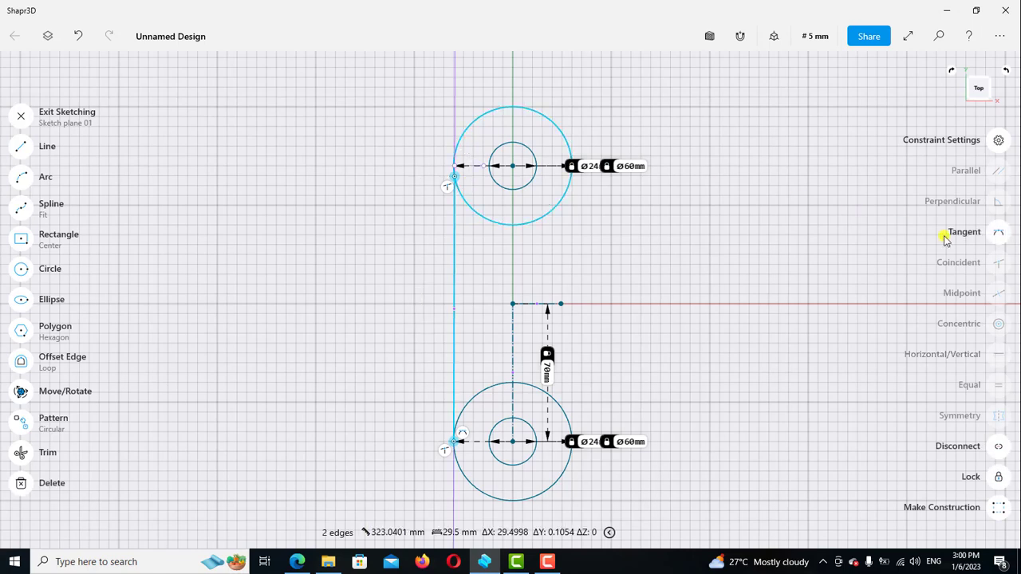
pyautogui.click(998, 231)
# Select the 140 mm tangent line and exit the sketch
pyautogui.moveTo(470, 446); pyautogui.dragTo(471, 452)
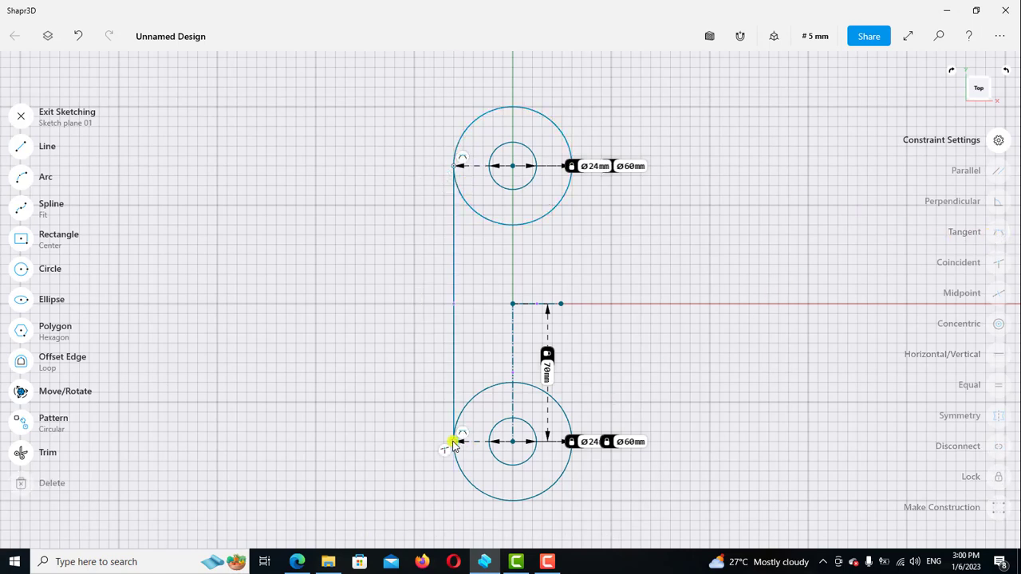
pyautogui.click(468, 435)
pyautogui.click(453, 166)
pyautogui.press('Escape')
pyautogui.click(454, 342)
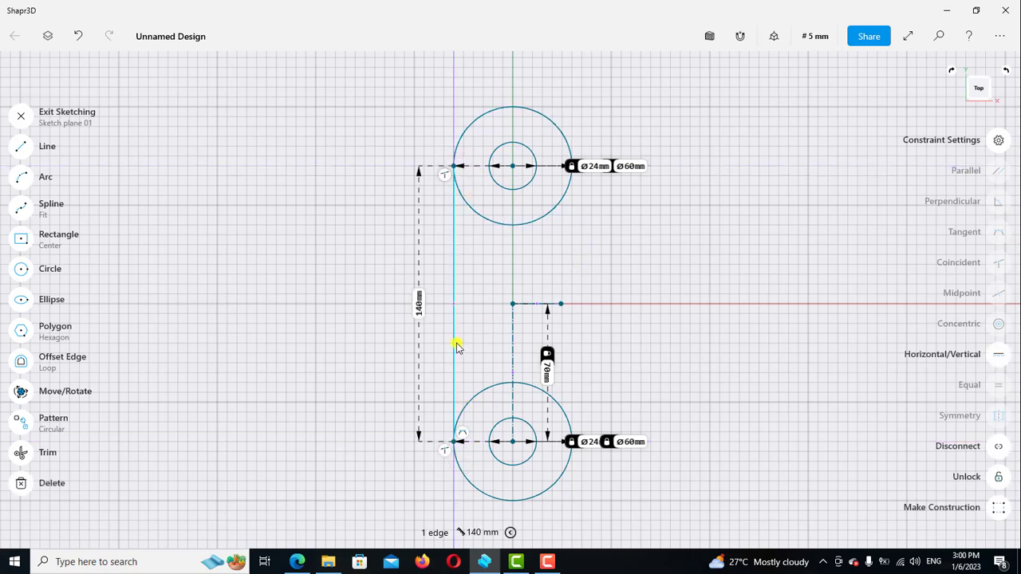
pyautogui.click(24, 117)
pyautogui.click(21, 187)
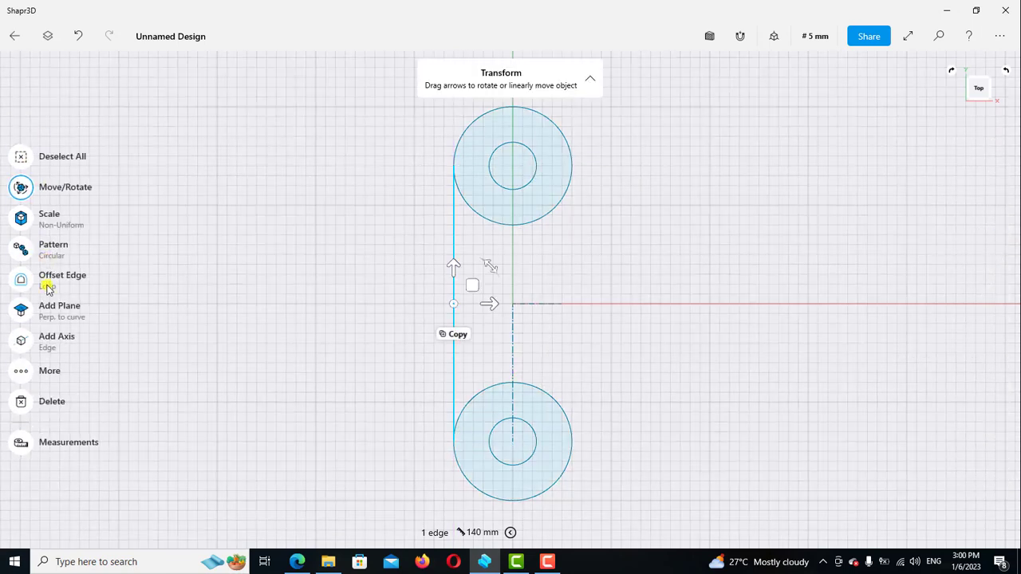
# Mirror the tangent line across the vertical axis to the right side
pyautogui.click(22, 371)
pyautogui.click(111, 459)
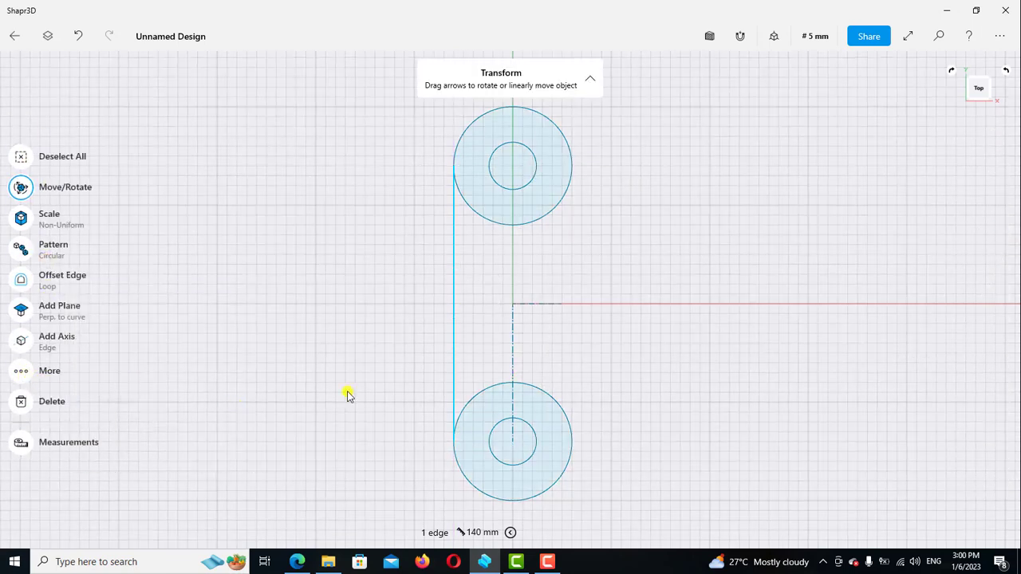
pyautogui.click(513, 352)
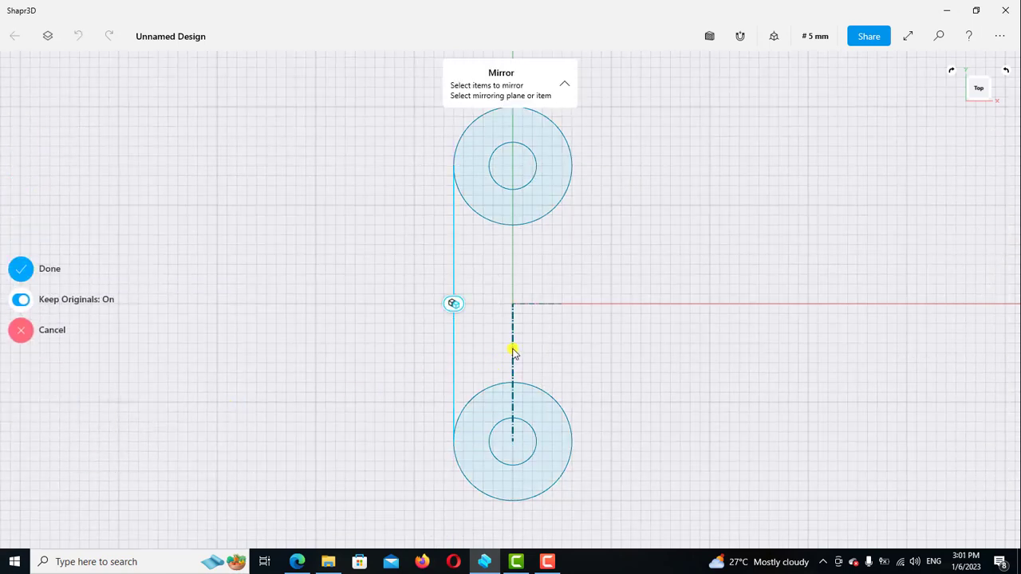
pyautogui.click(22, 269)
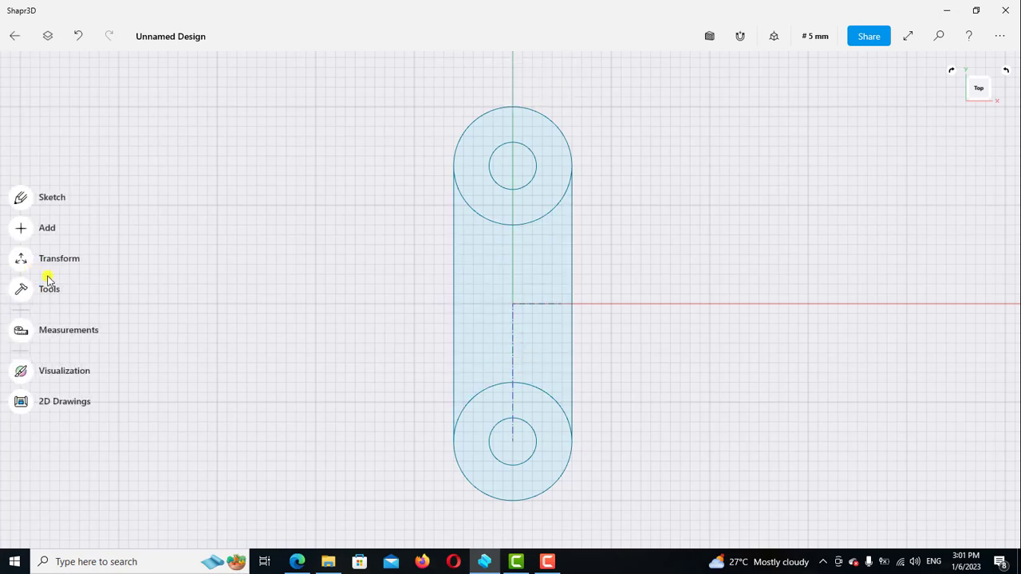
# Trim the inner arcs of both large circles and exit the sketch
pyautogui.click(19, 200)
pyautogui.click(43, 453)
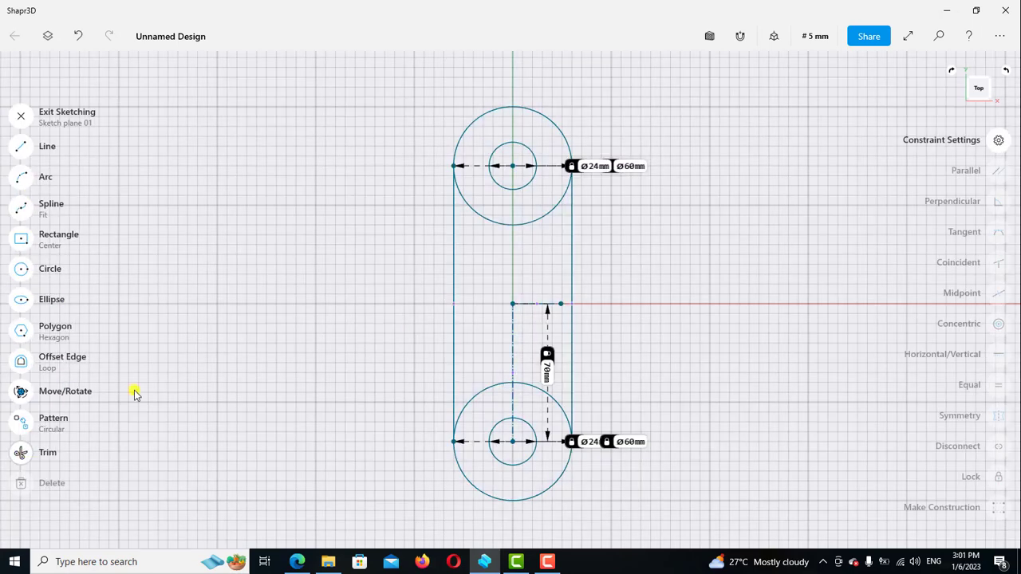
pyautogui.click(499, 226)
pyautogui.click(485, 393)
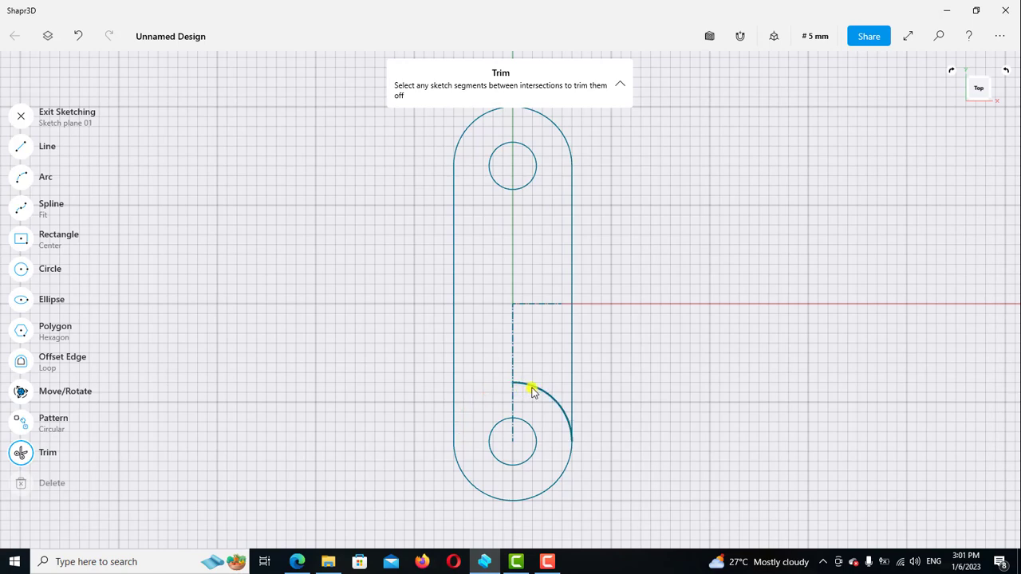
pyautogui.click(534, 390)
pyautogui.click(21, 453)
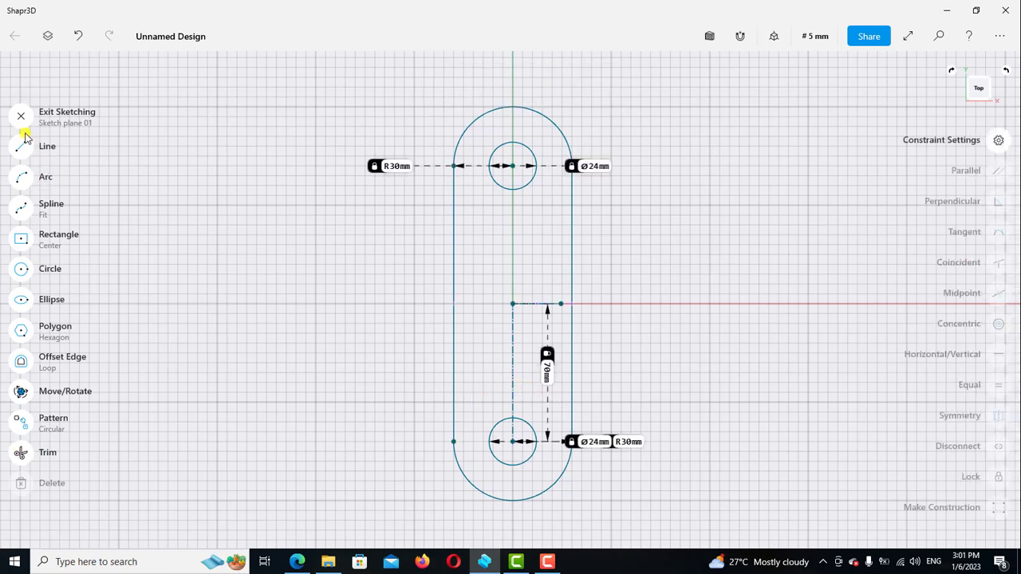
pyautogui.click(50, 113)
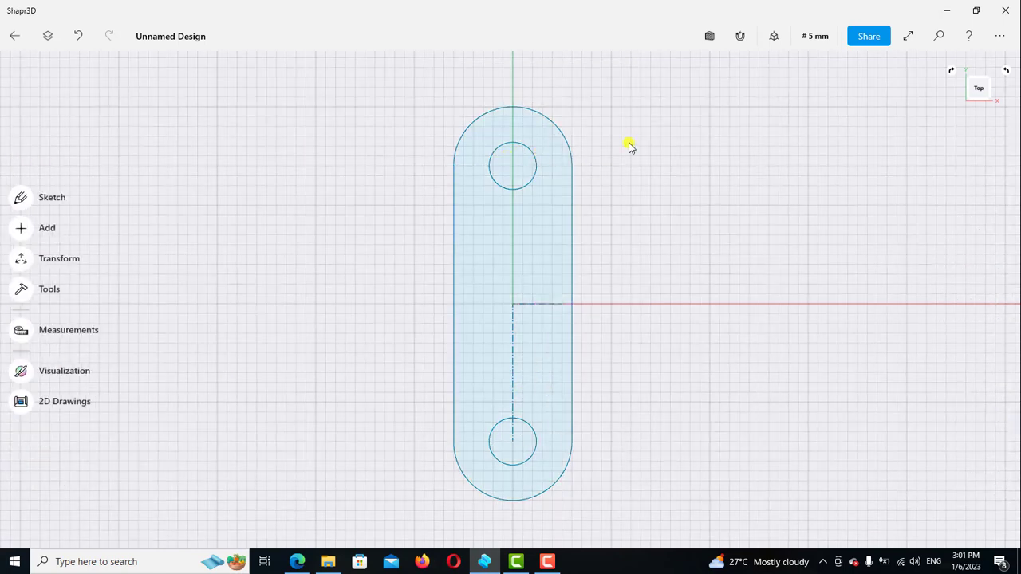
# Extrude the slot outline 24 mm into a two-hole plate, then view the reference drawing
pyautogui.click(771, 38)
pyautogui.click(734, 106)
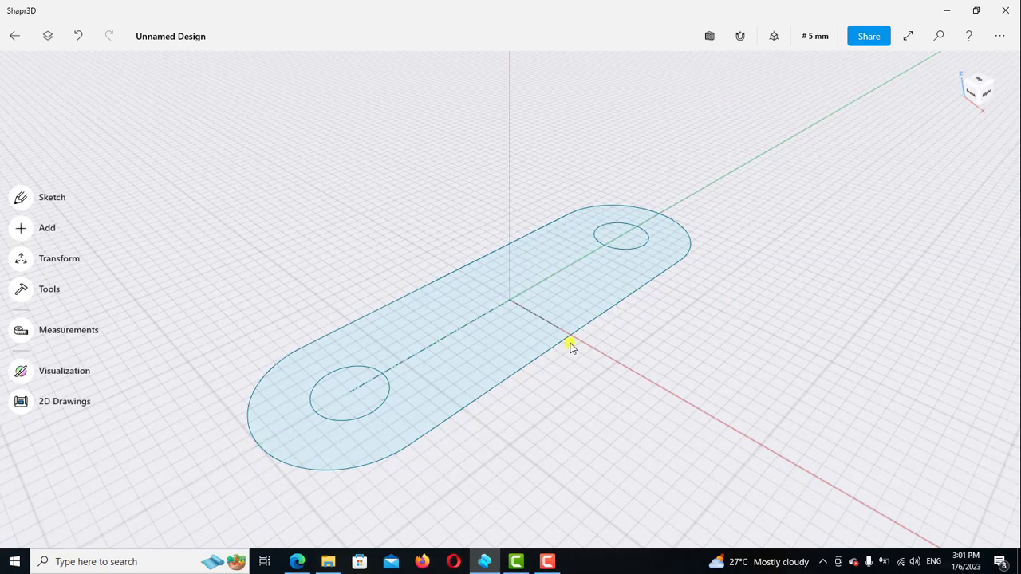
pyautogui.click(471, 367)
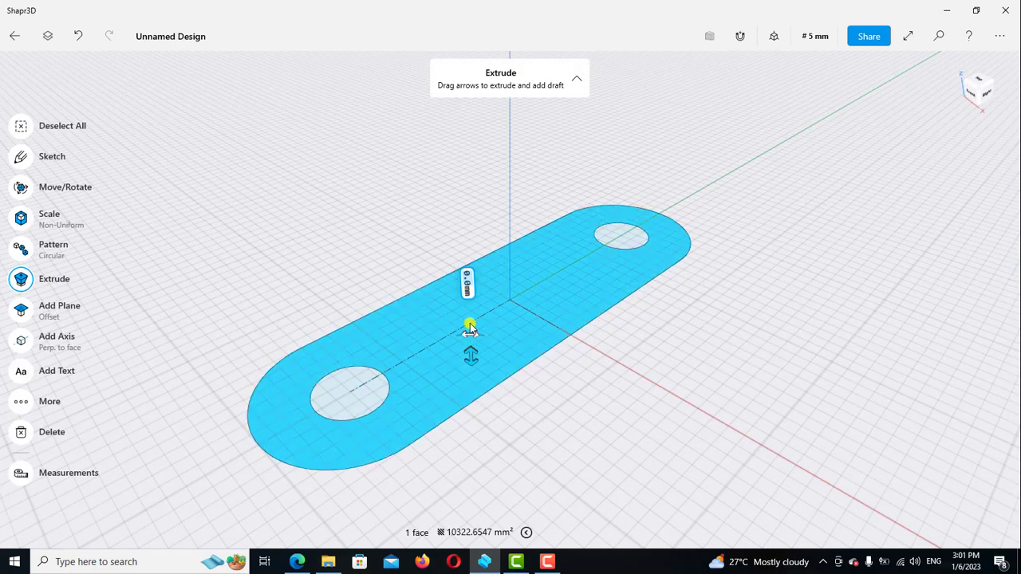
pyautogui.moveTo(469, 328); pyautogui.dragTo(469, 319)
pyautogui.click(468, 315)
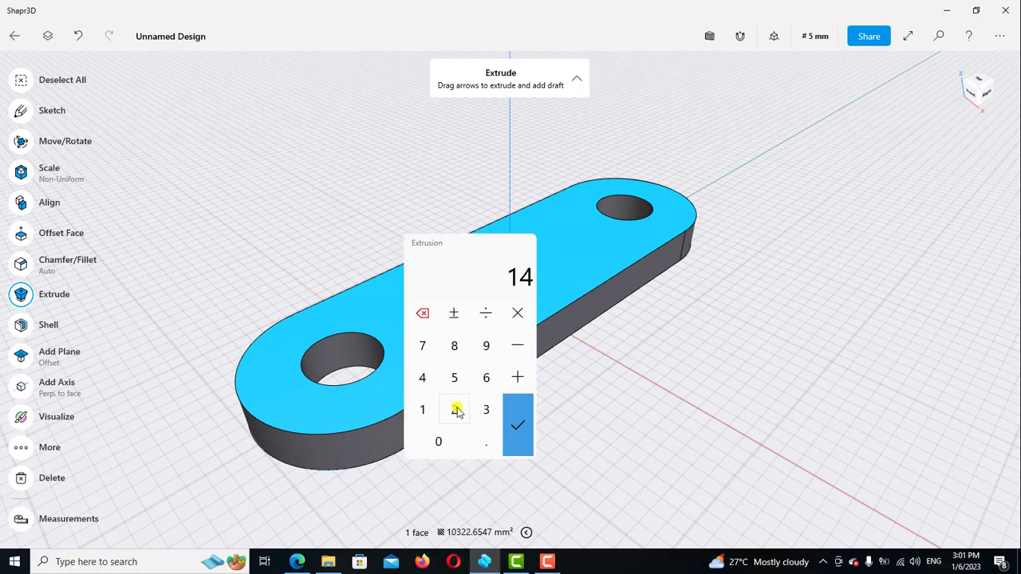
pyautogui.click(456, 409)
pyautogui.click(424, 379)
pyautogui.click(520, 418)
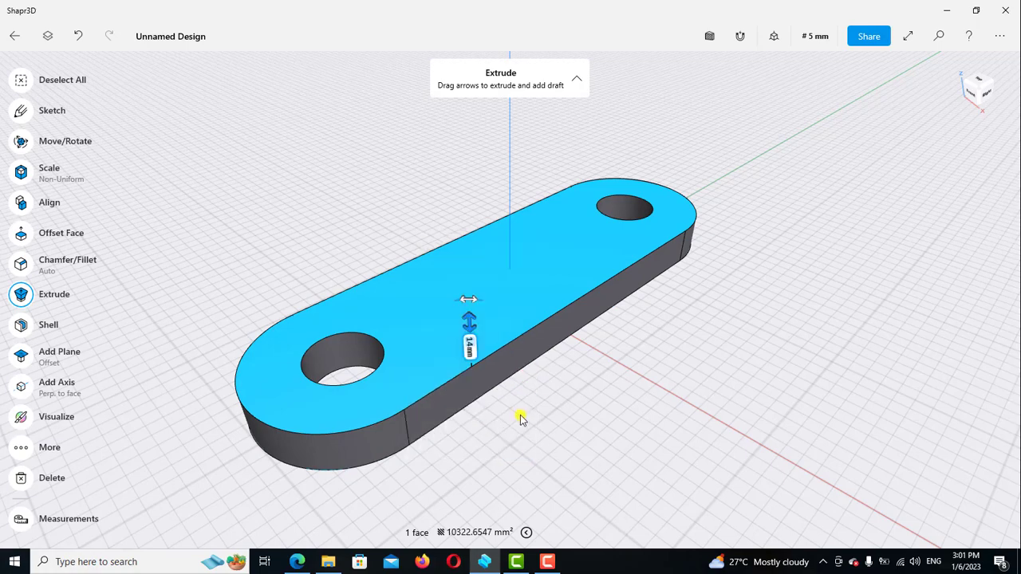
pyautogui.click(686, 383)
pyautogui.scroll(-2, 677, 369)
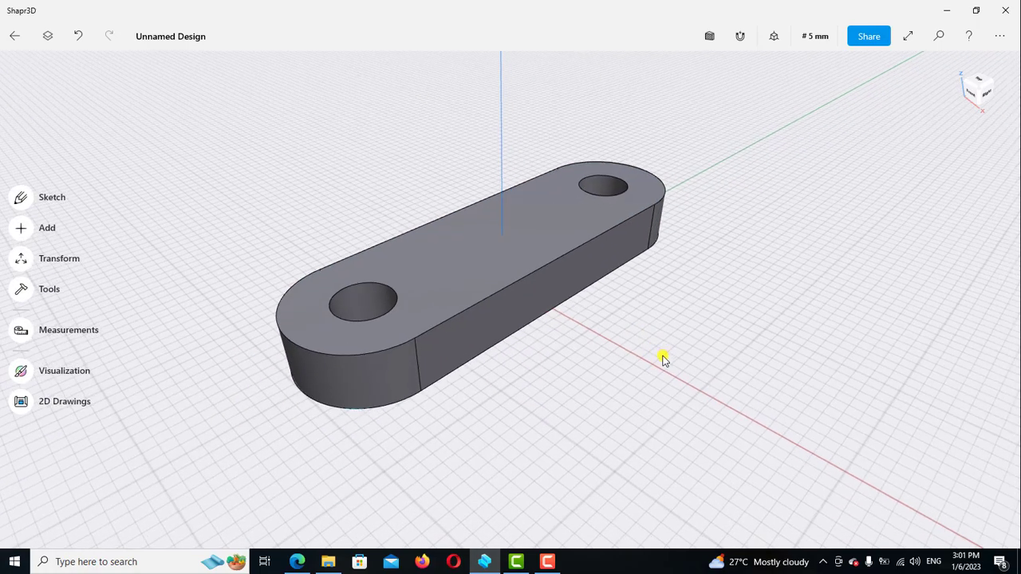
pyautogui.click(297, 561)
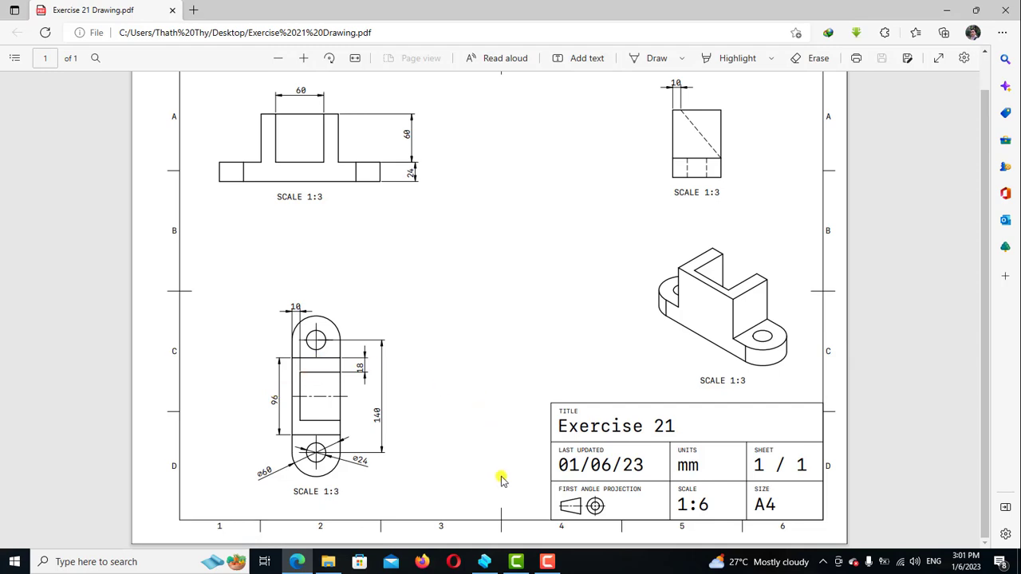
# Return from the Exercise 21 PDF to the Shapr3D base model
pyautogui.click(485, 562)
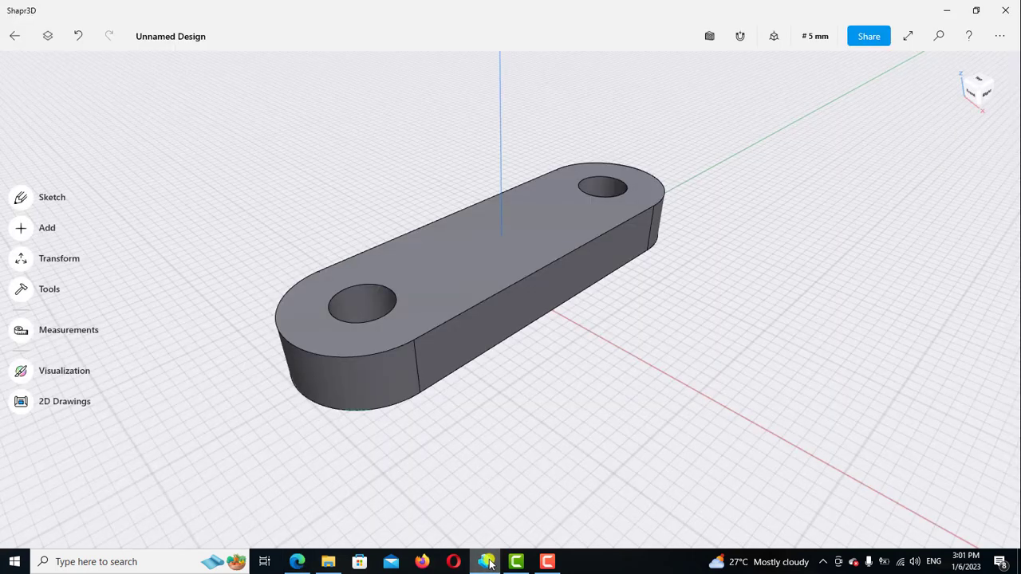
# On the base's top face, sketch a centre rectangle from the origin to the base edge
pyautogui.click(491, 268)
pyautogui.press('l')
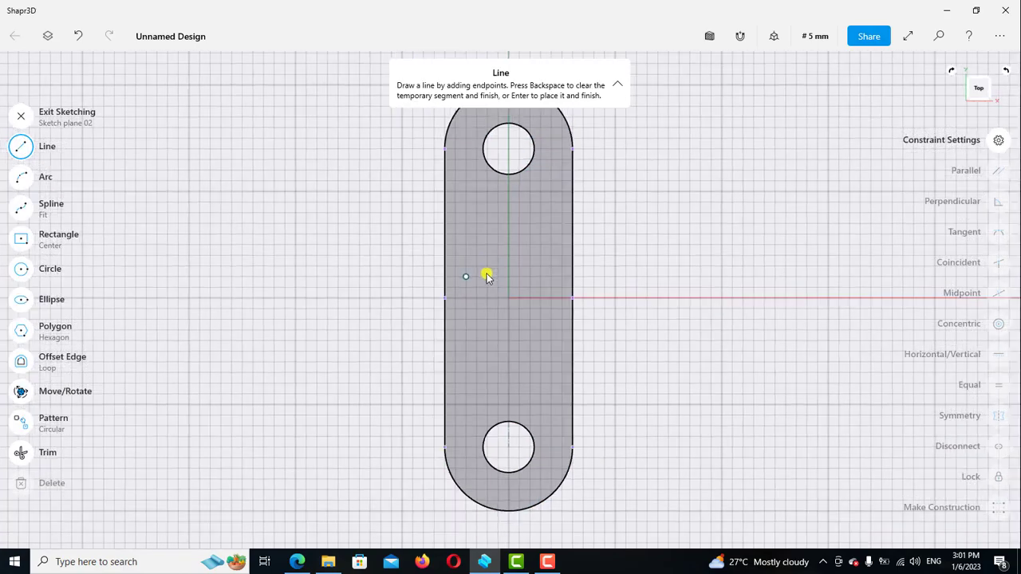
pyautogui.click(1008, 72)
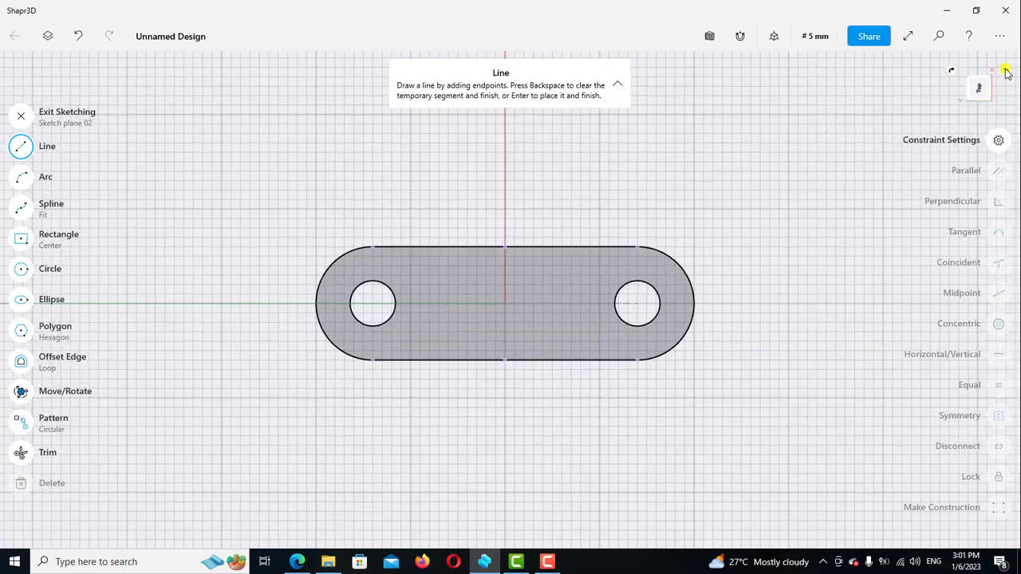
pyautogui.scroll(2, 545, 292)
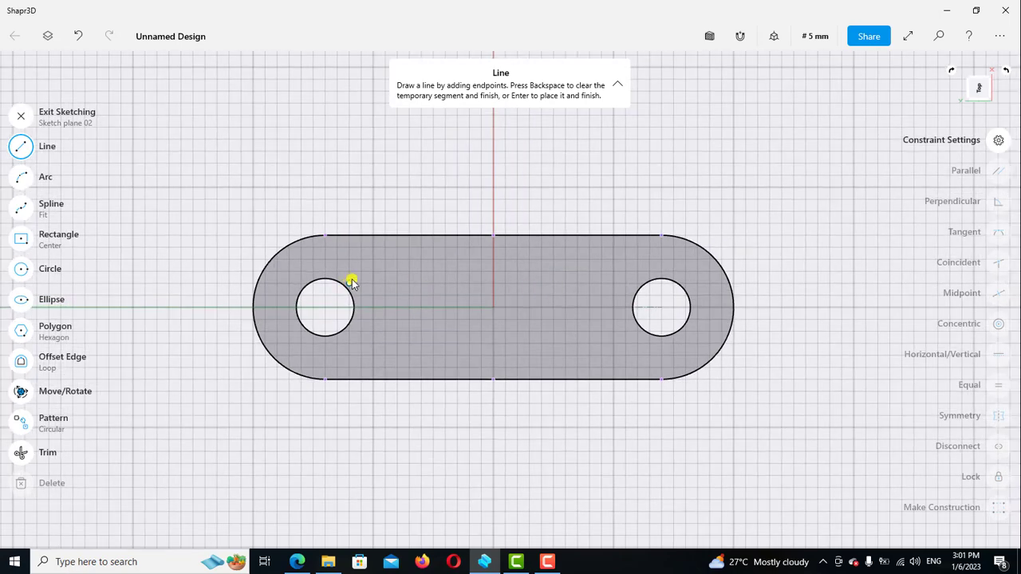
pyautogui.click(21, 239)
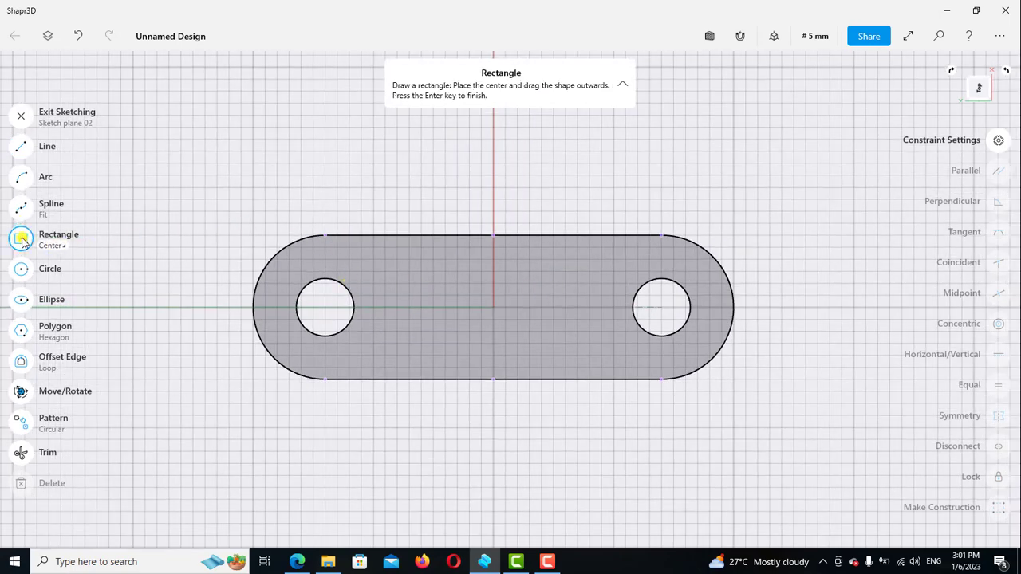
pyautogui.click(53, 248)
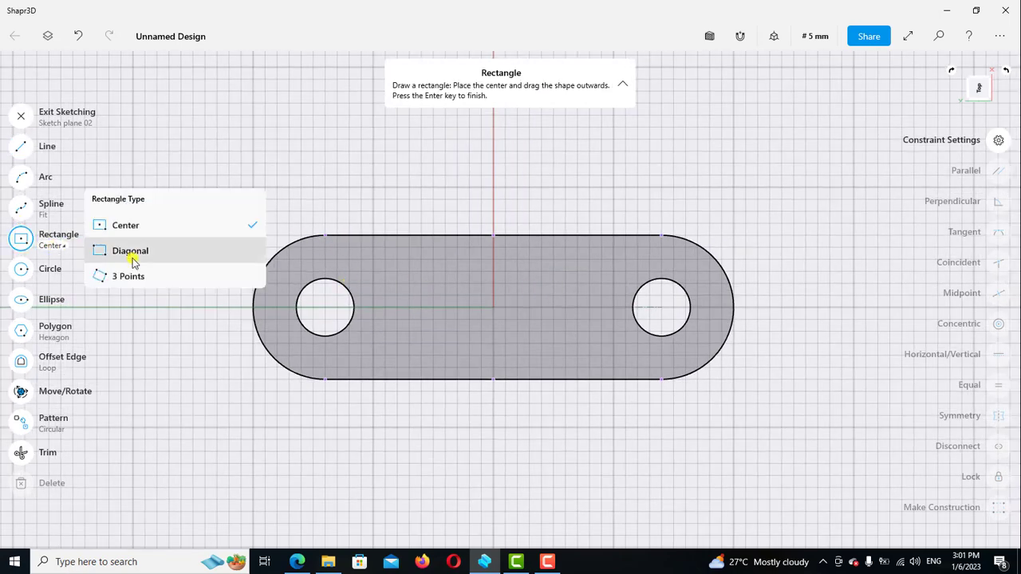
pyautogui.click(127, 226)
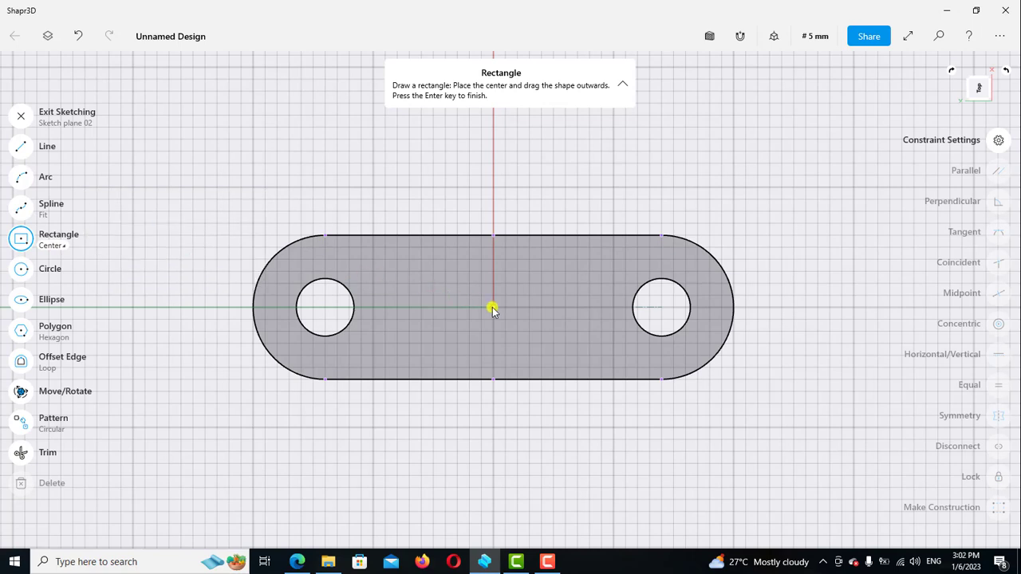
pyautogui.click(492, 308)
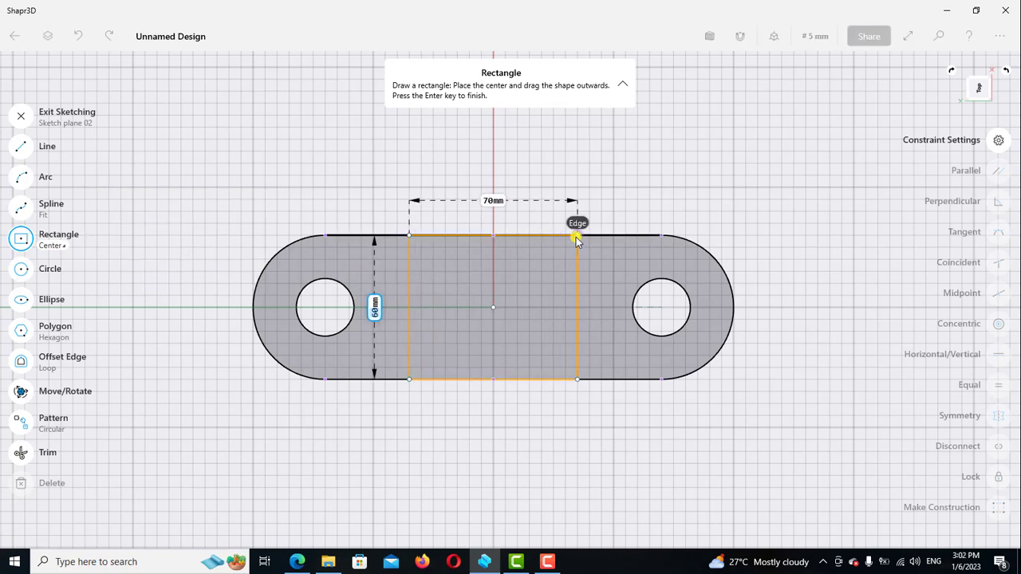
pyautogui.click(576, 237)
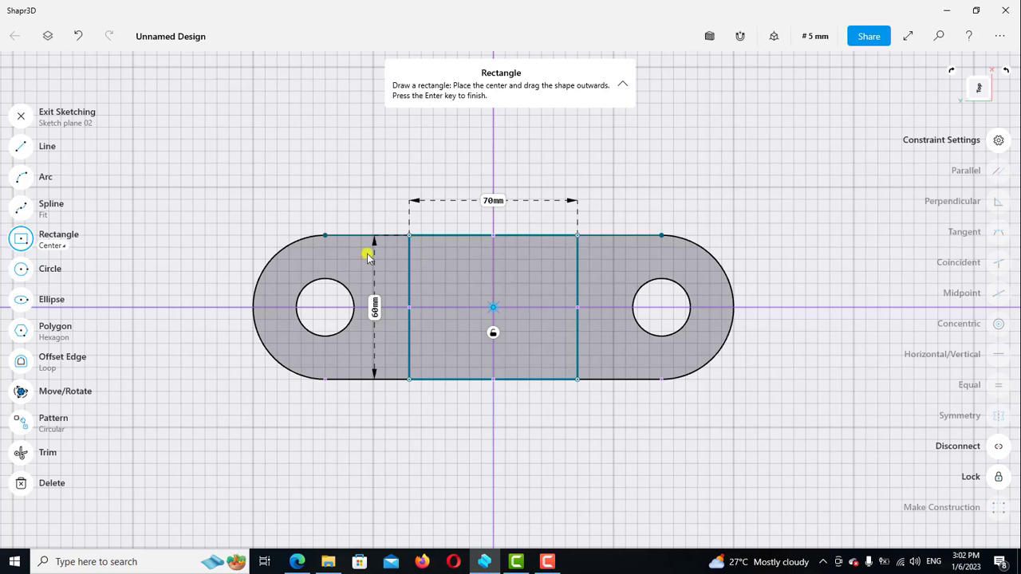
pyautogui.click(21, 237)
# Set the rectangle to 96 mm wide and 60 mm high, then finish the sketch
pyautogui.click(492, 200)
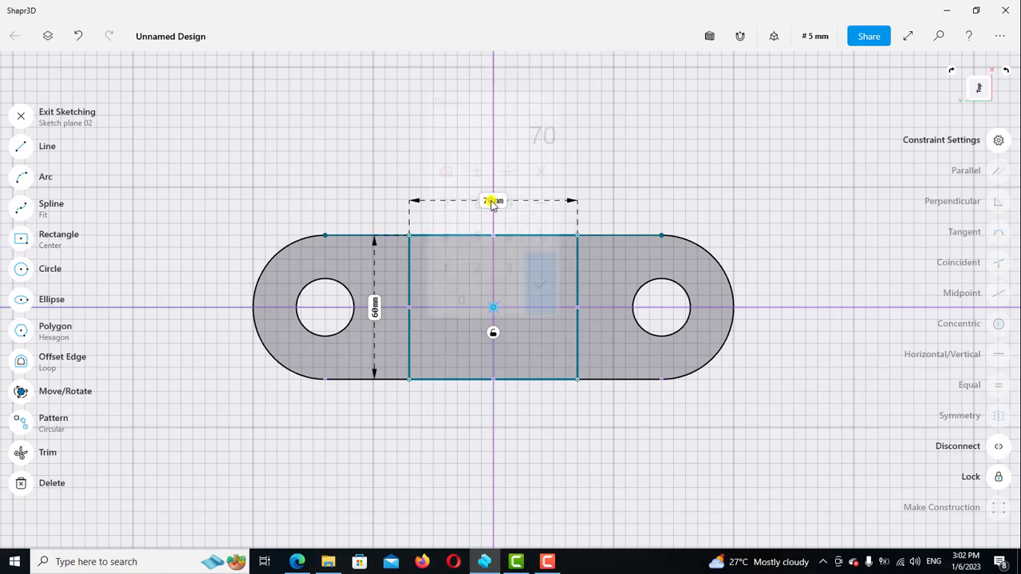
pyautogui.click(508, 206)
pyautogui.click(509, 230)
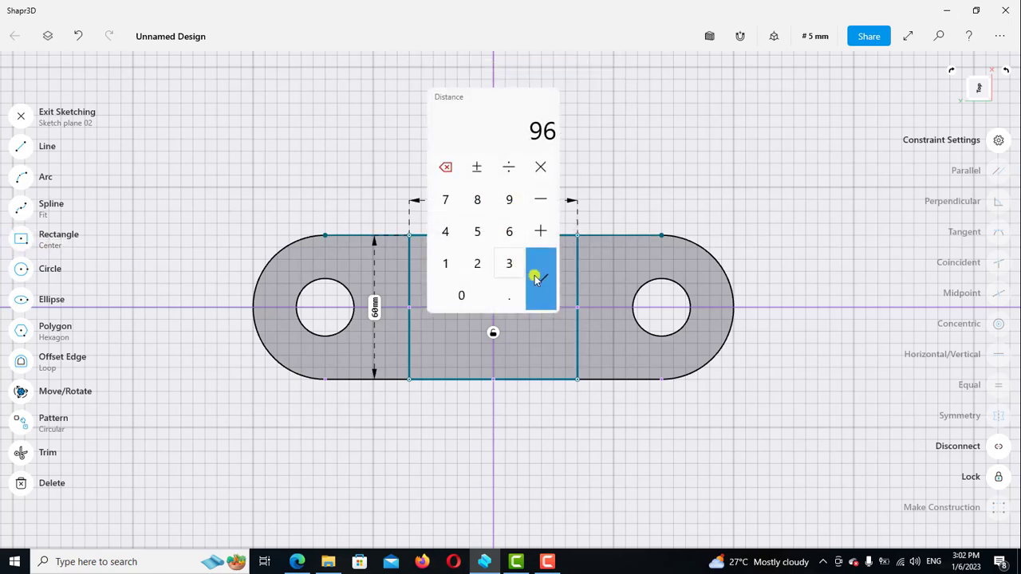
pyautogui.click(533, 274)
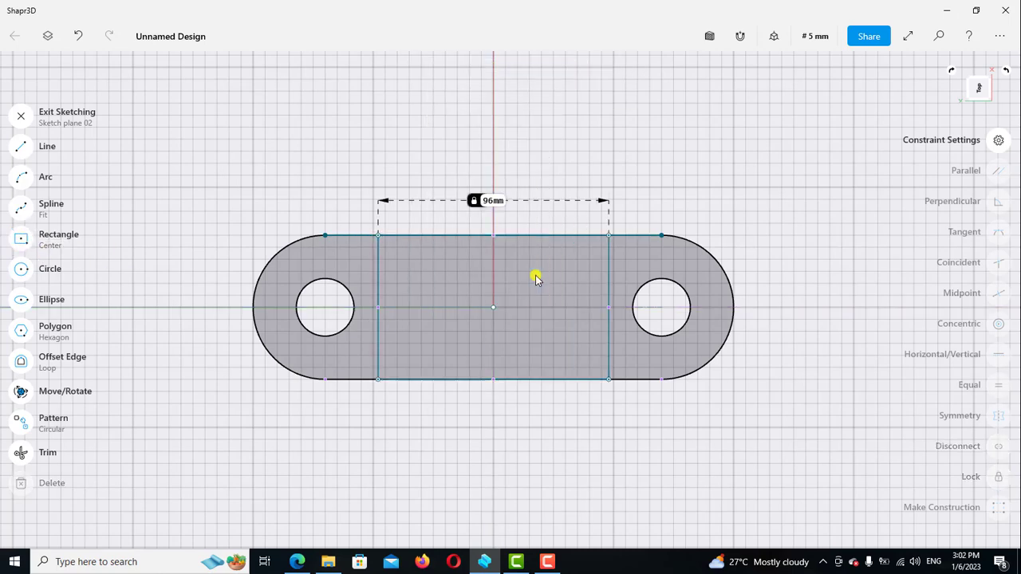
pyautogui.click(376, 339)
pyautogui.click(344, 307)
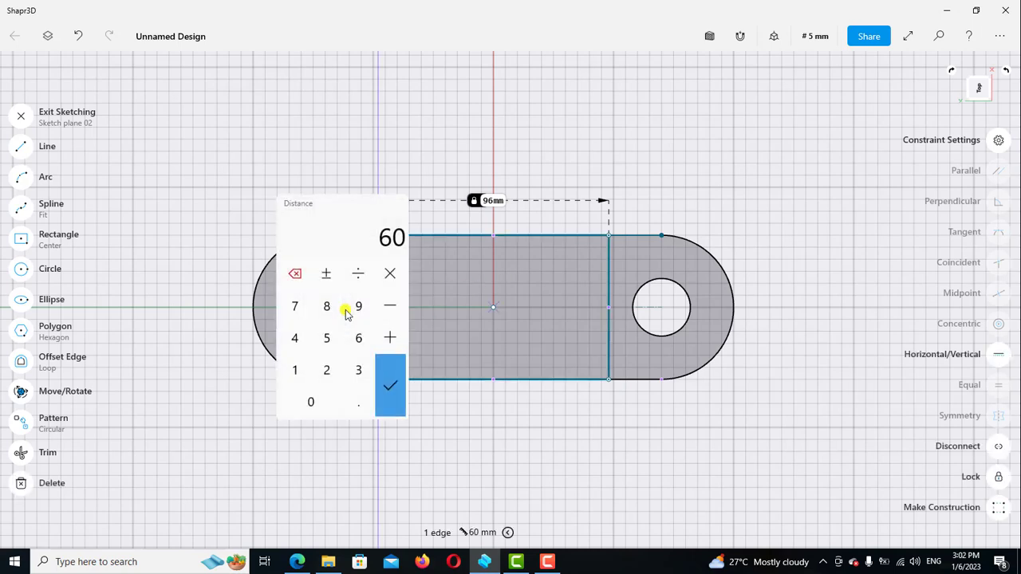
pyautogui.click(390, 391)
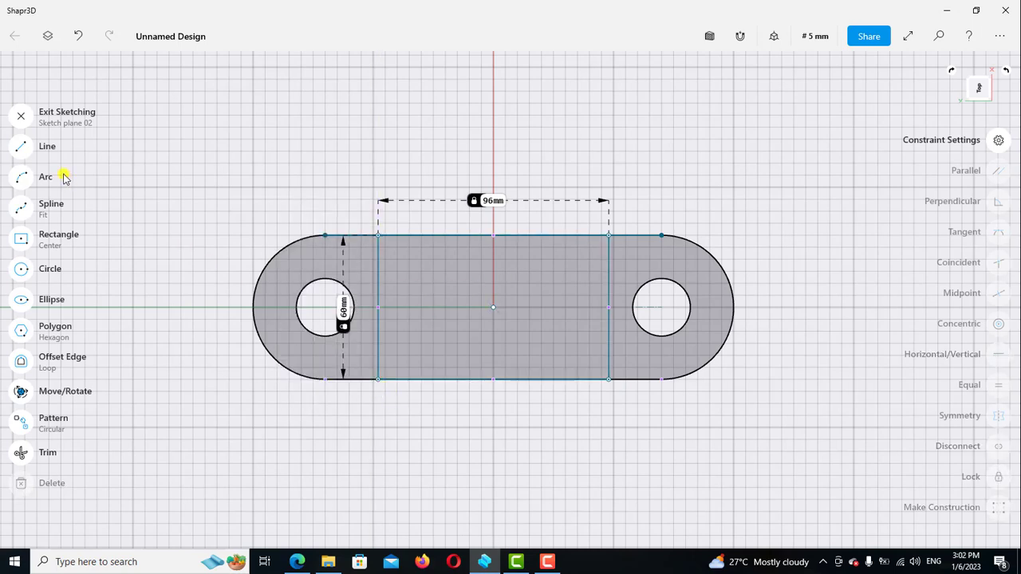
pyautogui.click(21, 115)
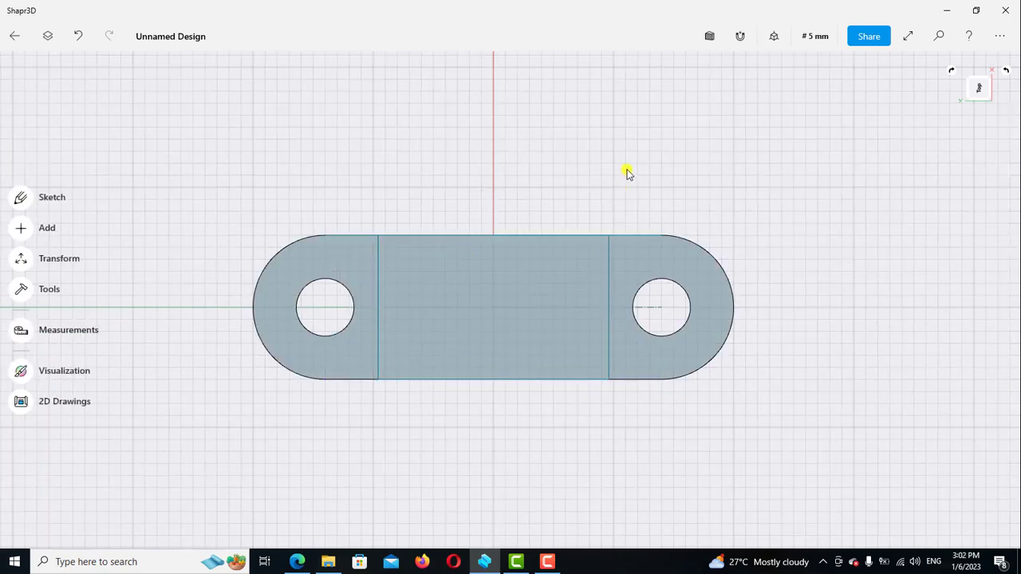
pyautogui.click(773, 38)
# In the default 3D view, extrude the middle rectangle 60 mm into a raised block
pyautogui.click(728, 104)
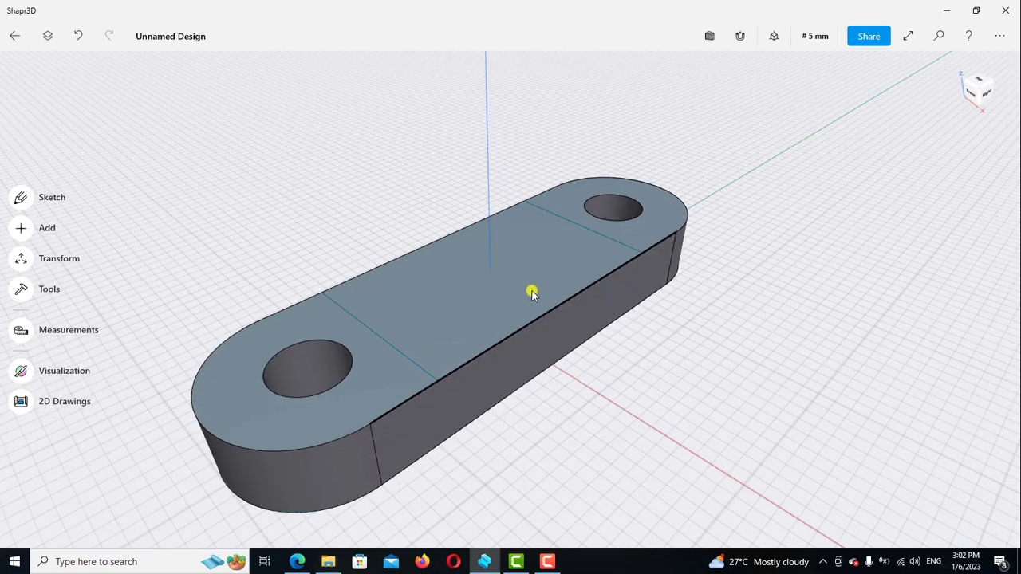
pyautogui.click(526, 288)
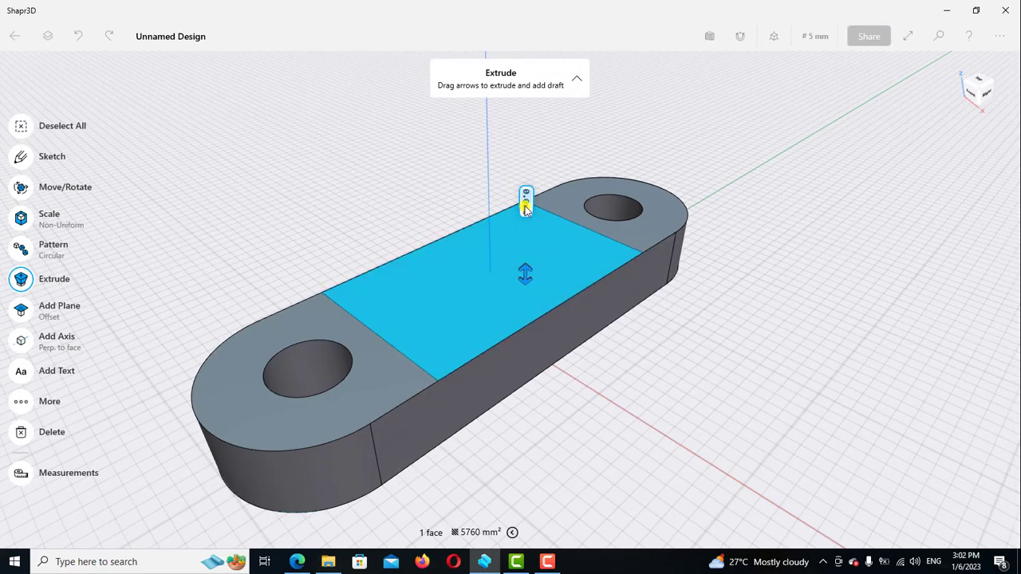
pyautogui.moveTo(524, 275); pyautogui.dragTo(527, 200)
pyautogui.click(531, 239)
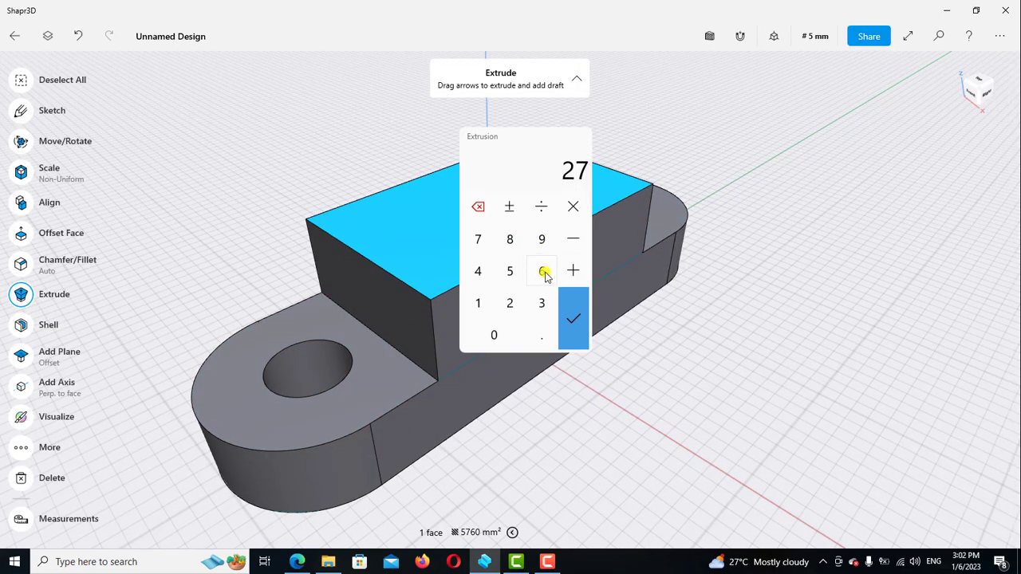
pyautogui.click(543, 272)
pyautogui.click(494, 335)
pyautogui.click(572, 319)
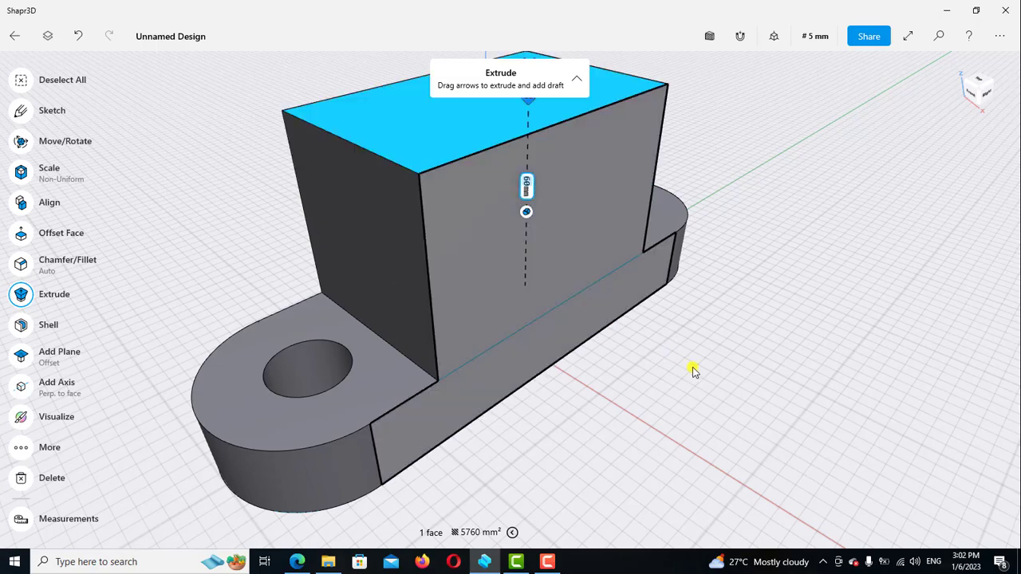
pyautogui.click(675, 391)
# Briefly show and hide the Items panel, then switch to the Exercise 21 drawing
pyautogui.scroll(-3, 674, 389)
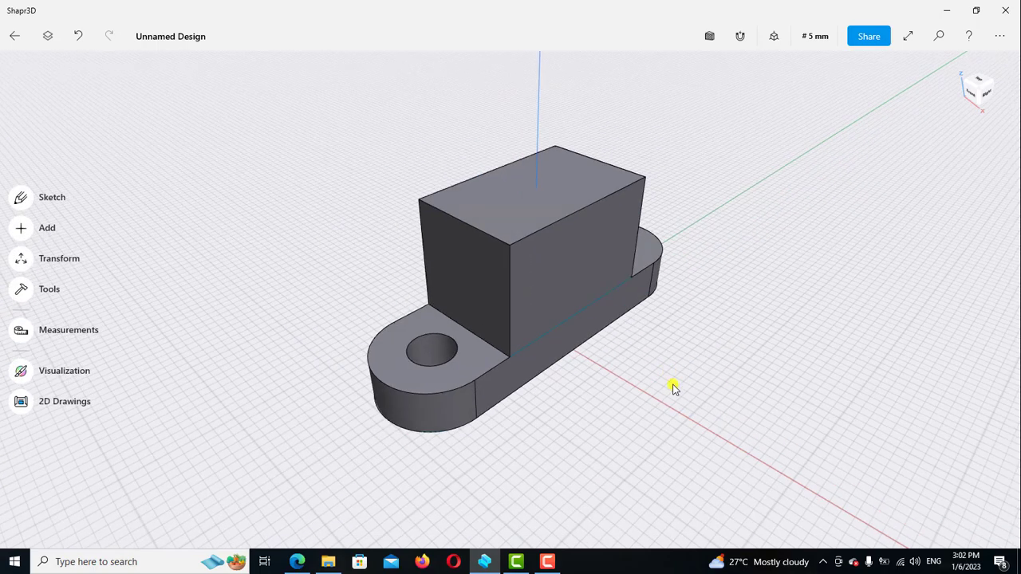
pyautogui.click(48, 36)
pyautogui.click(162, 67)
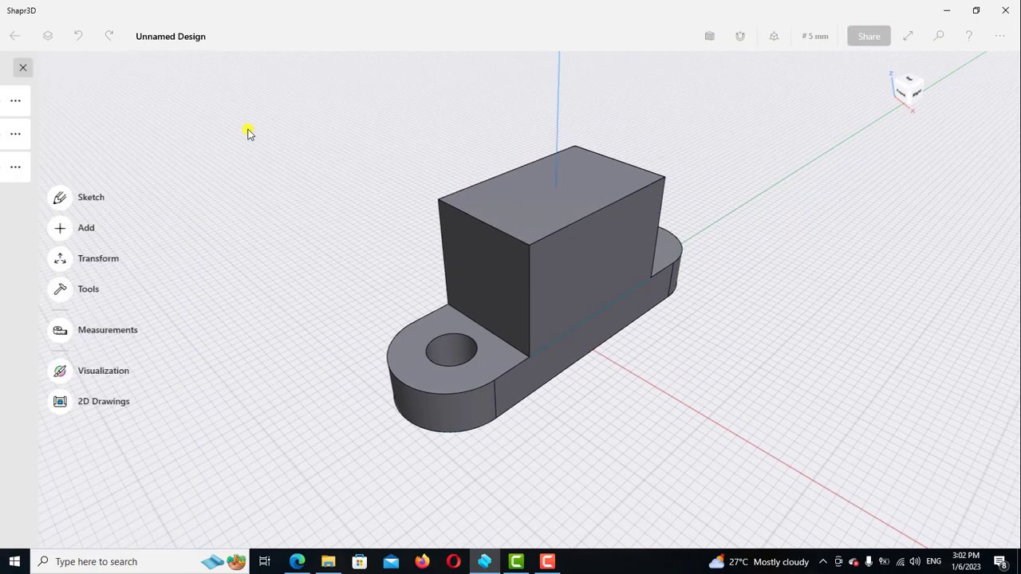
pyautogui.click(297, 562)
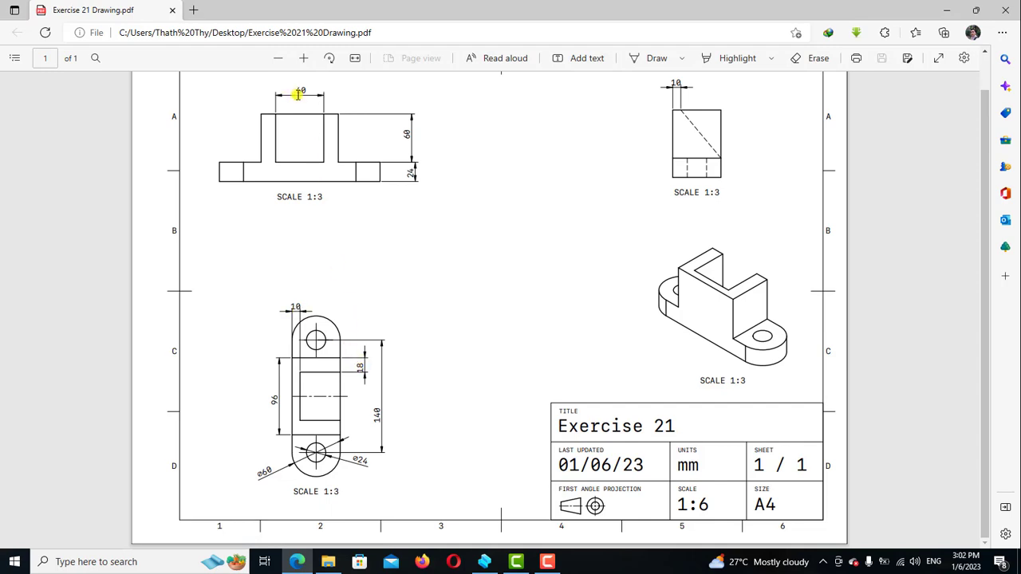
# Add a Midplane construction plane between the raised block's left and right end faces
pyautogui.click(484, 561)
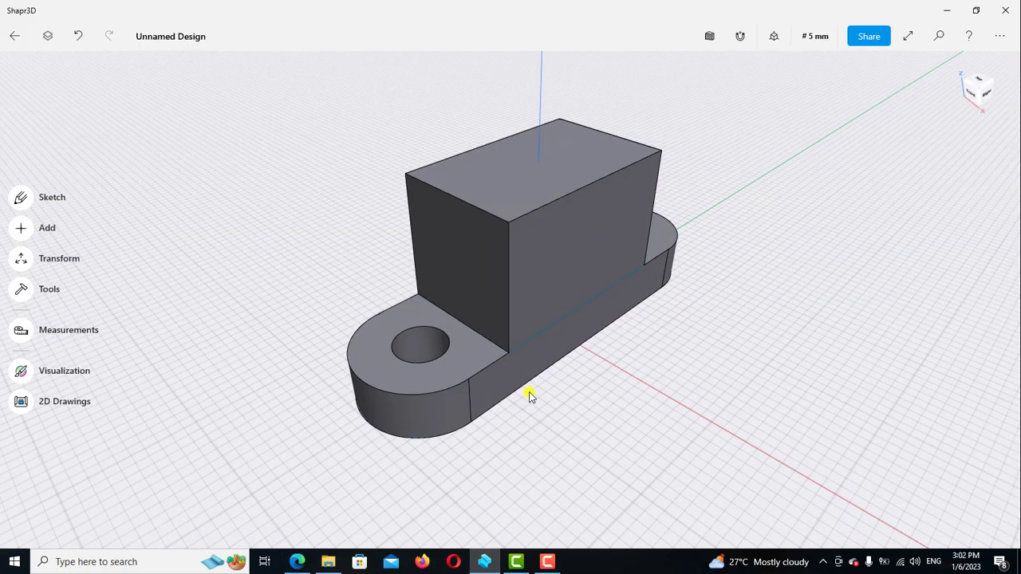
pyautogui.click(21, 229)
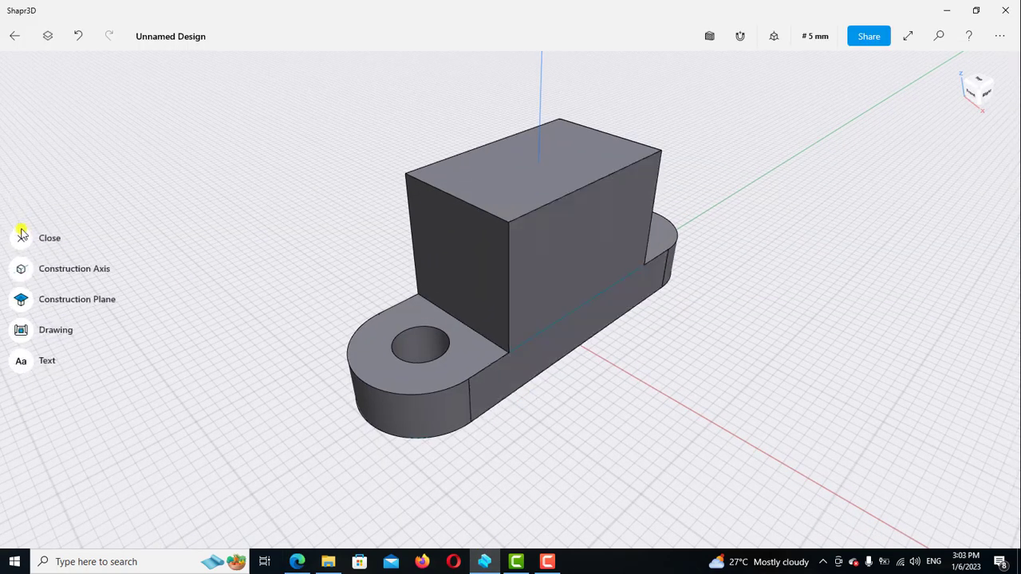
pyautogui.click(21, 299)
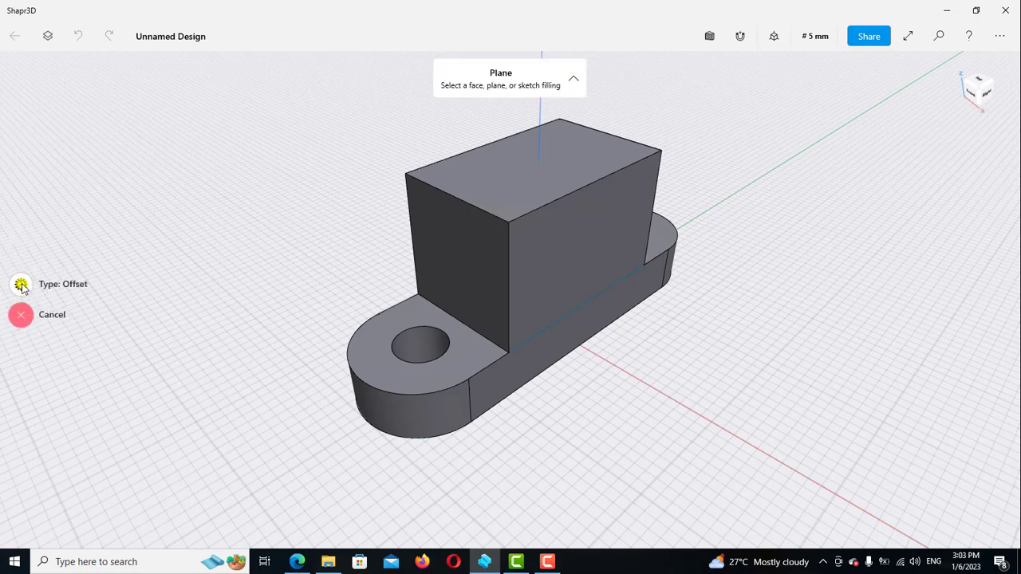
pyautogui.click(21, 286)
pyautogui.click(200, 346)
pyautogui.click(452, 244)
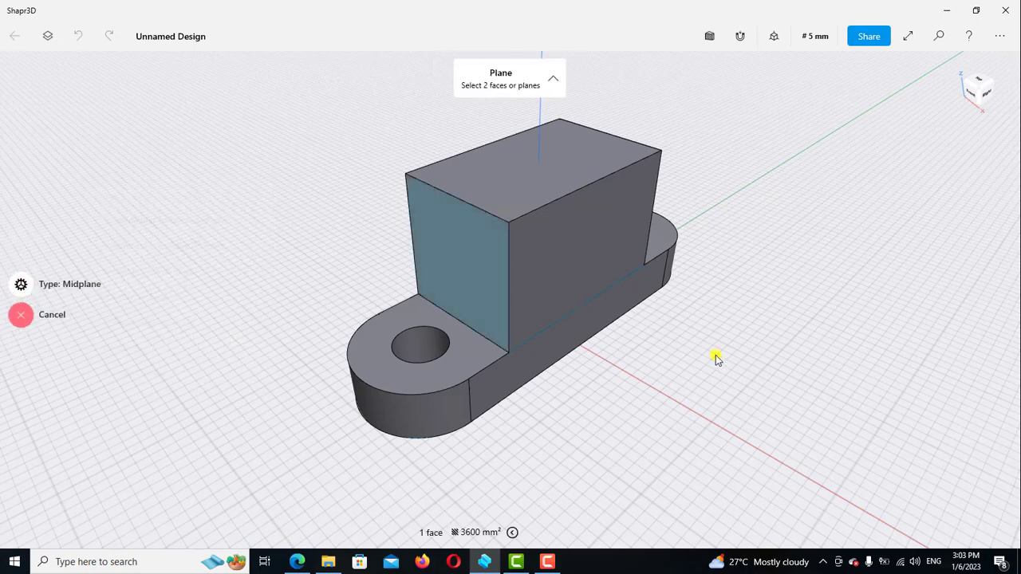
pyautogui.moveTo(789, 385); pyautogui.dragTo(722, 322, button='right')
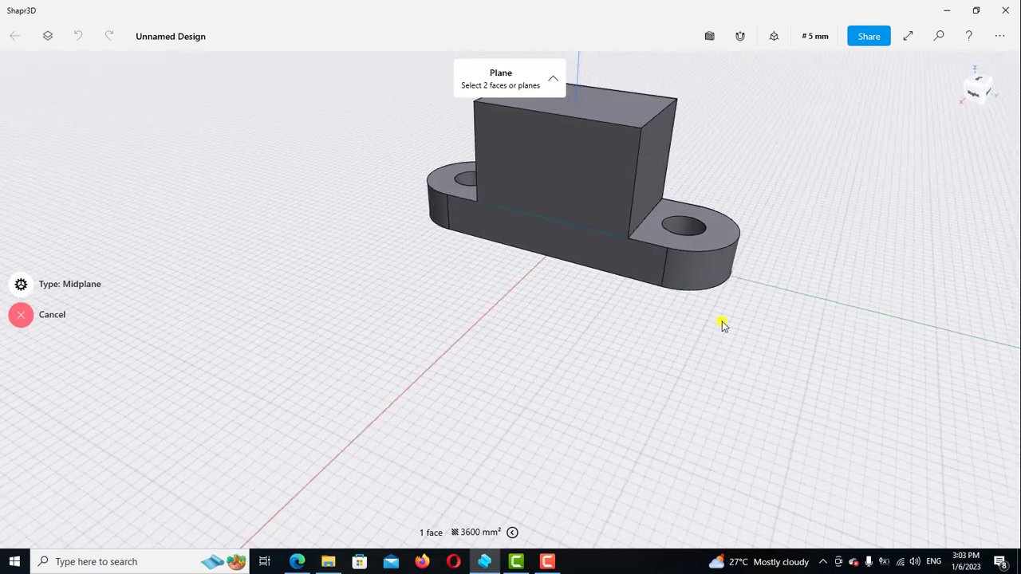
pyautogui.click(652, 164)
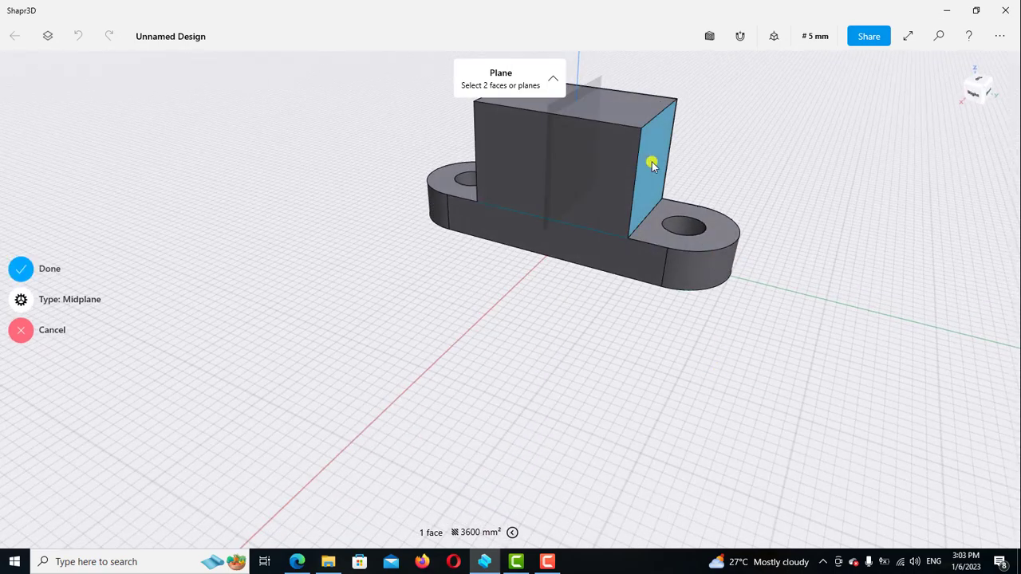
pyautogui.click(20, 271)
pyautogui.moveTo(381, 379); pyautogui.dragTo(354, 324, button='right')
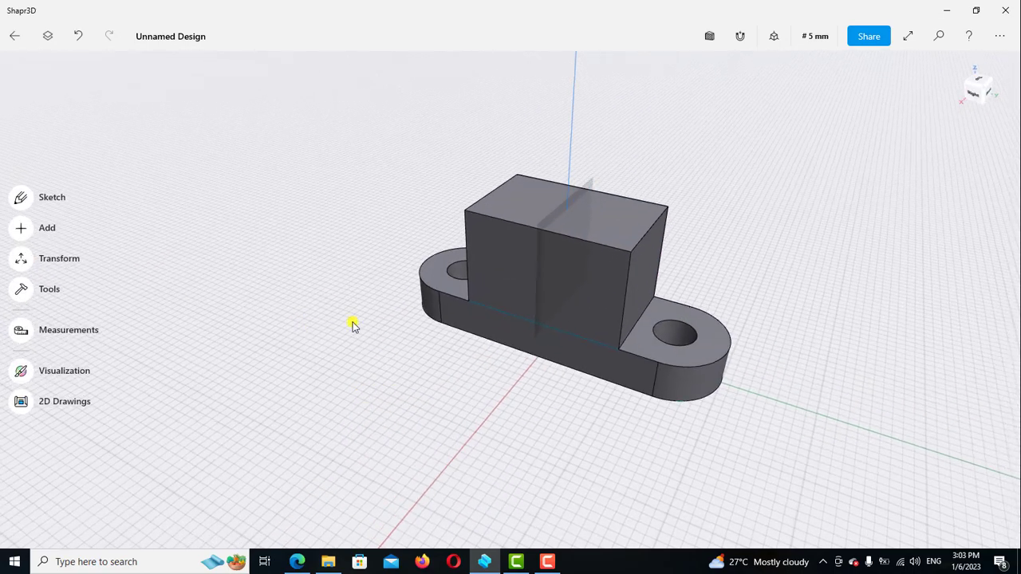
# Start a sketch on the midplane to align the view straight-on, zoom out, then exit sketching
pyautogui.moveTo(438, 308)
pyautogui.mouseDown(button='right')
pyautogui.moveTo(403, 308)
pyautogui.moveTo(422, 228)
pyautogui.mouseUp(button='right')
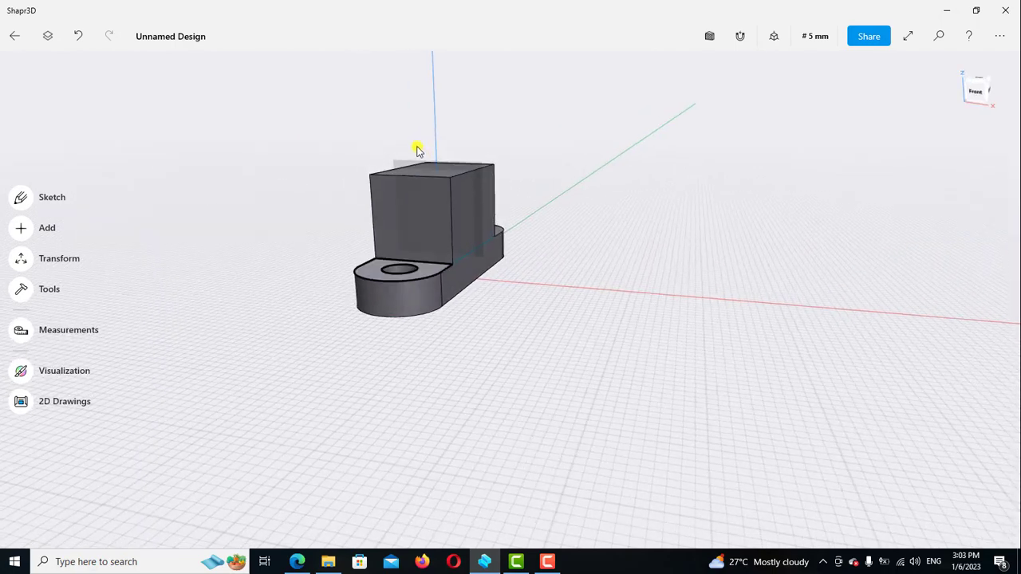
pyautogui.scroll(5, 417, 151)
pyautogui.scroll(3, 402, 146)
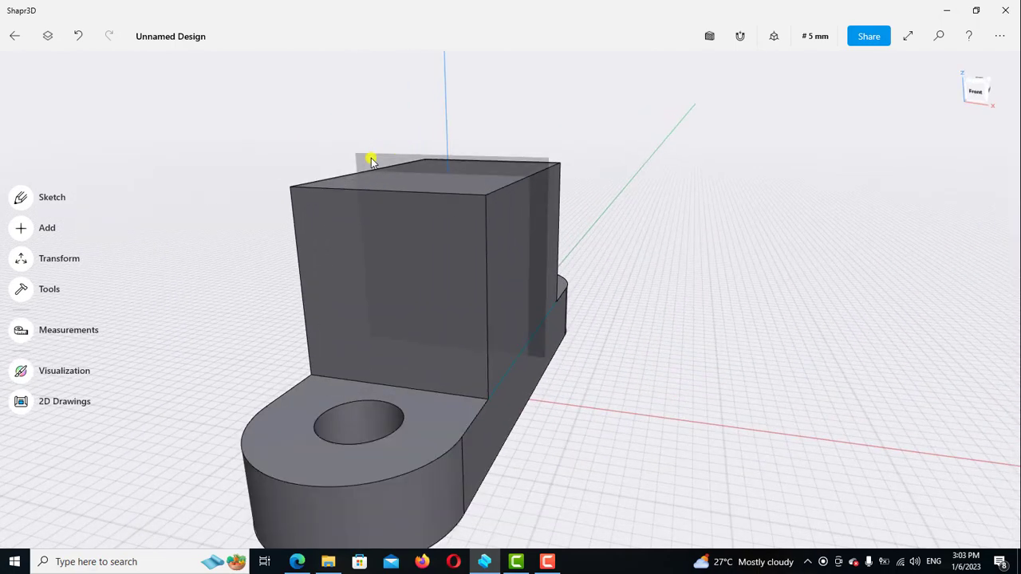
pyautogui.click(371, 161)
pyautogui.scroll(-2, 399, 214)
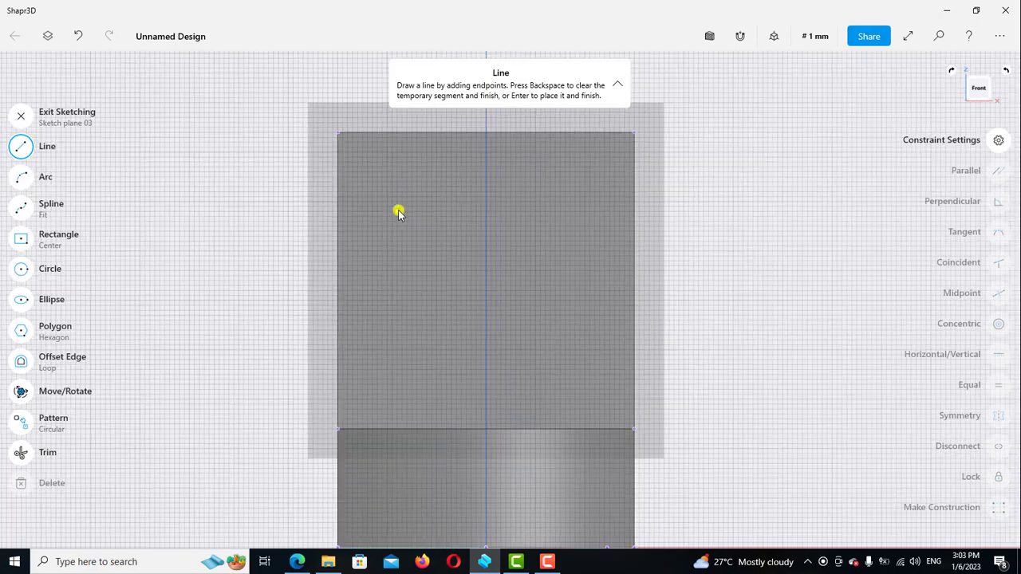
pyautogui.scroll(-1, 399, 214)
pyautogui.scroll(-1, 399, 213)
pyautogui.scroll(-1, 399, 236)
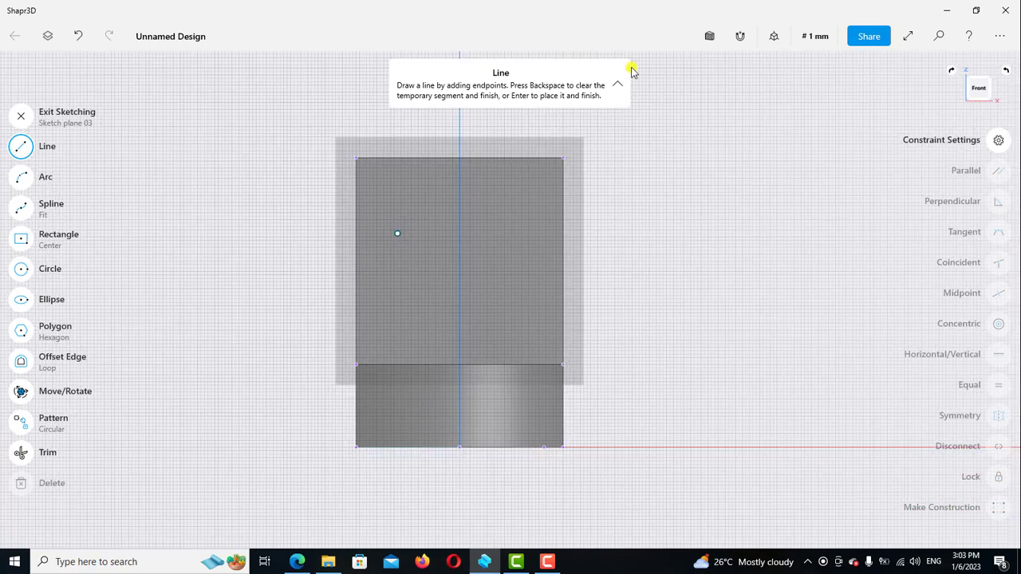
pyautogui.click(21, 116)
pyautogui.scroll(1, 418, 192)
pyautogui.scroll(1, 414, 192)
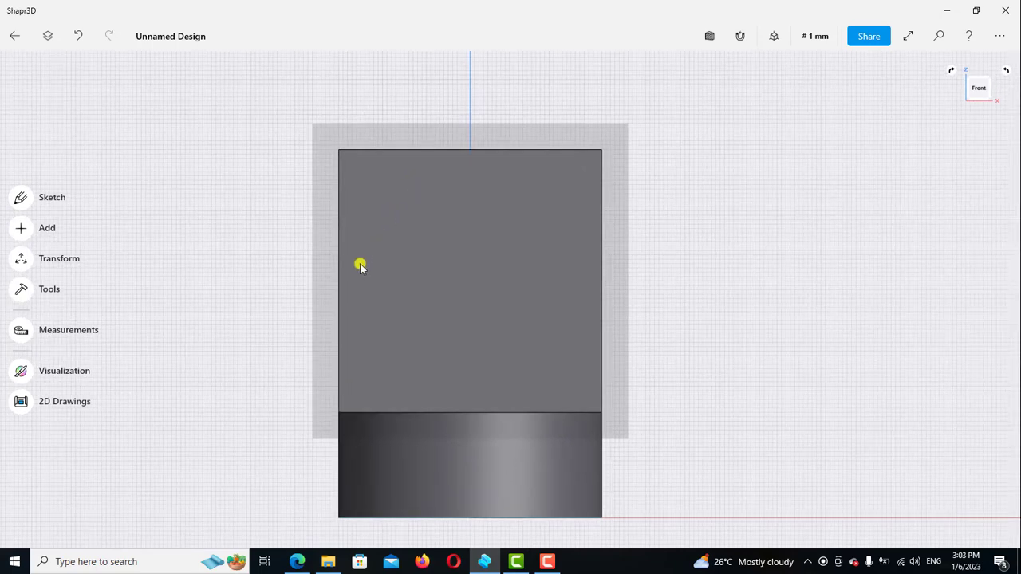
# Project the block's left, top, right and bottom outline edges onto the midplane
pyautogui.click(339, 291)
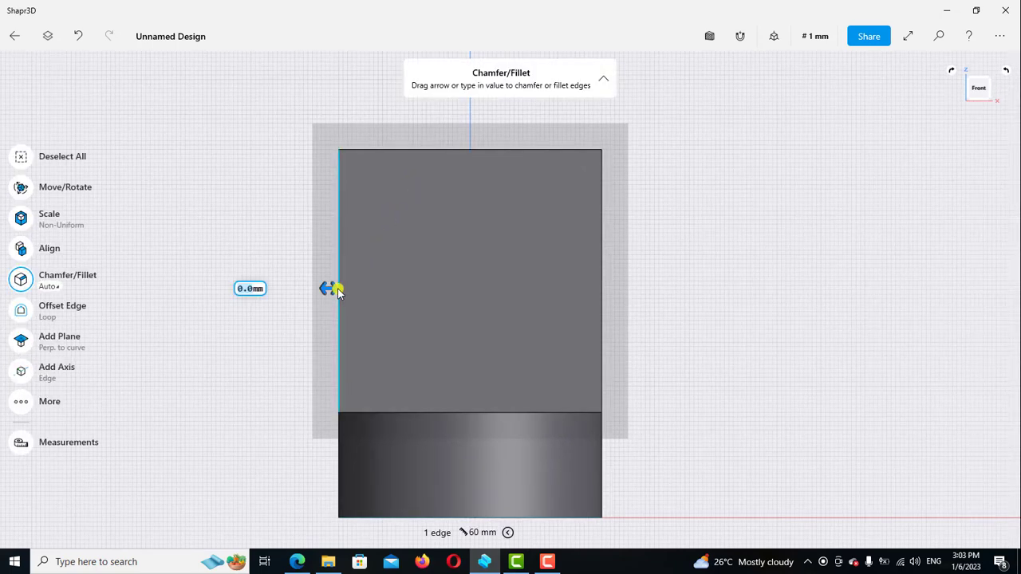
pyautogui.click(366, 150)
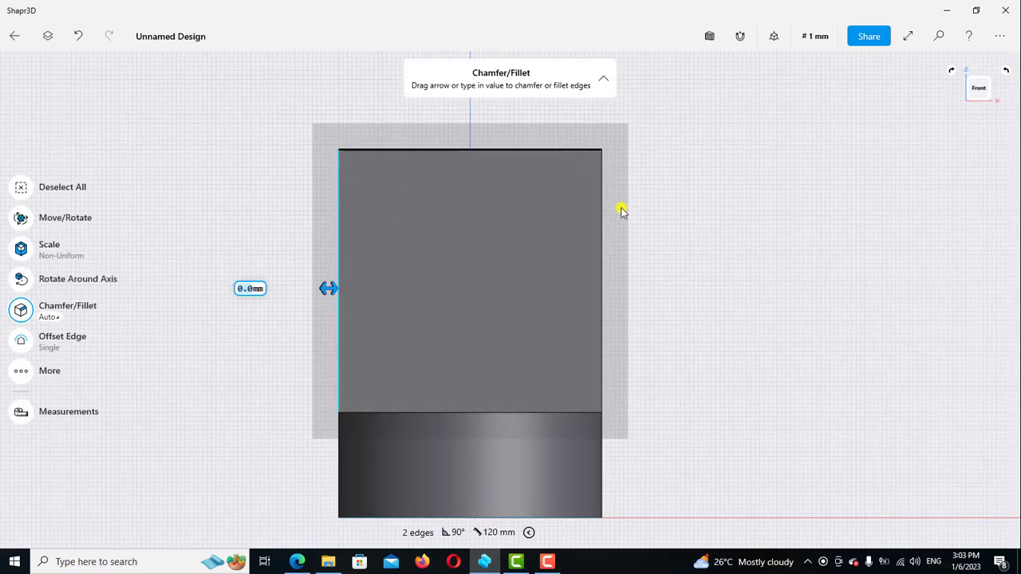
pyautogui.click(603, 346)
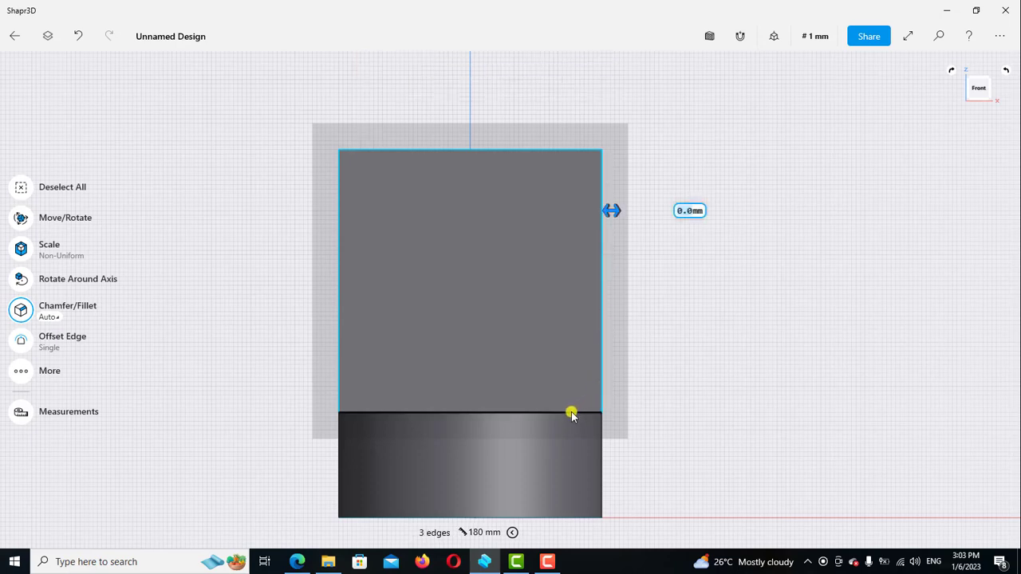
pyautogui.click(571, 413)
pyautogui.click(24, 359)
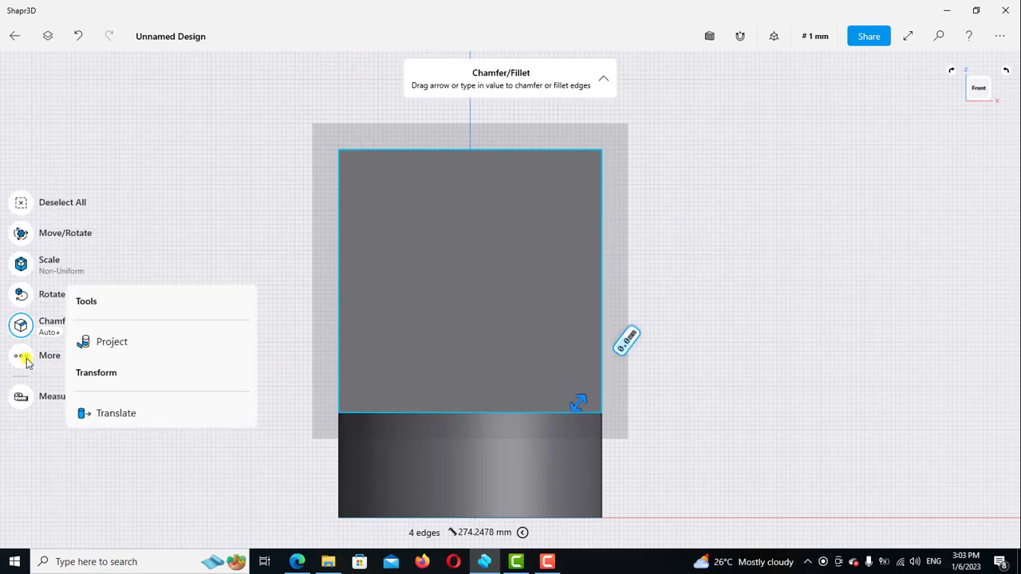
pyautogui.click(85, 343)
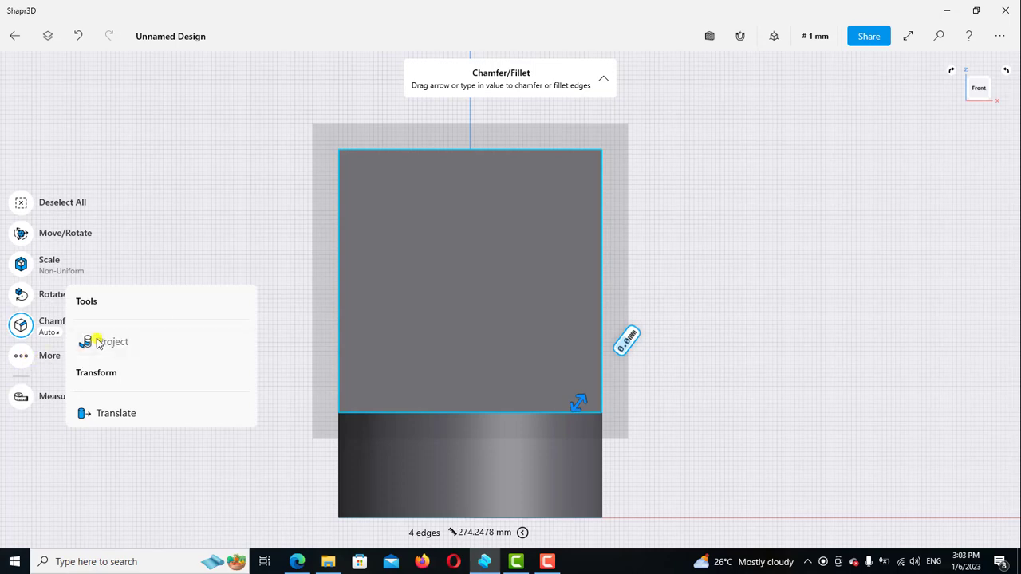
pyautogui.click(553, 134)
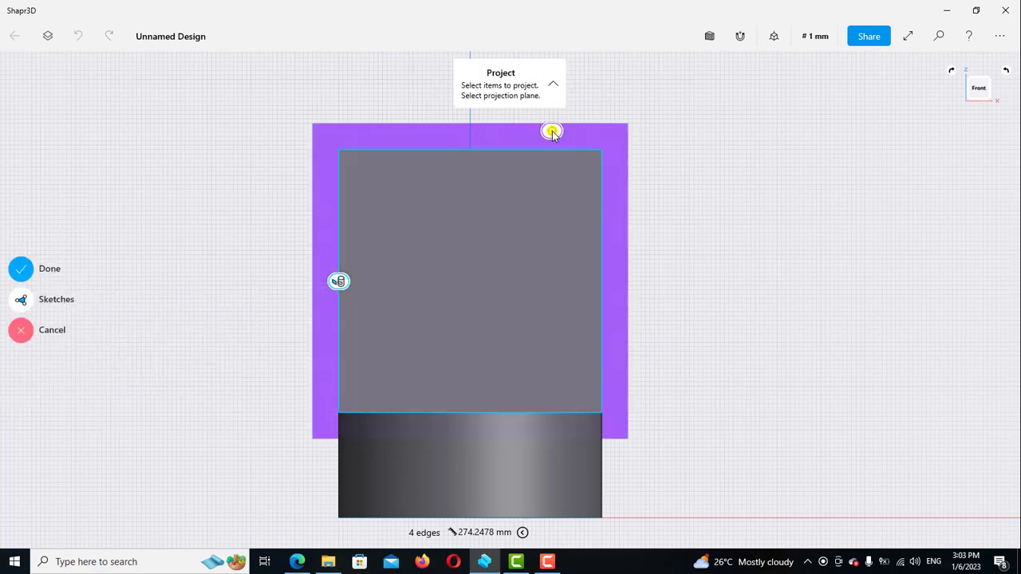
pyautogui.click(20, 269)
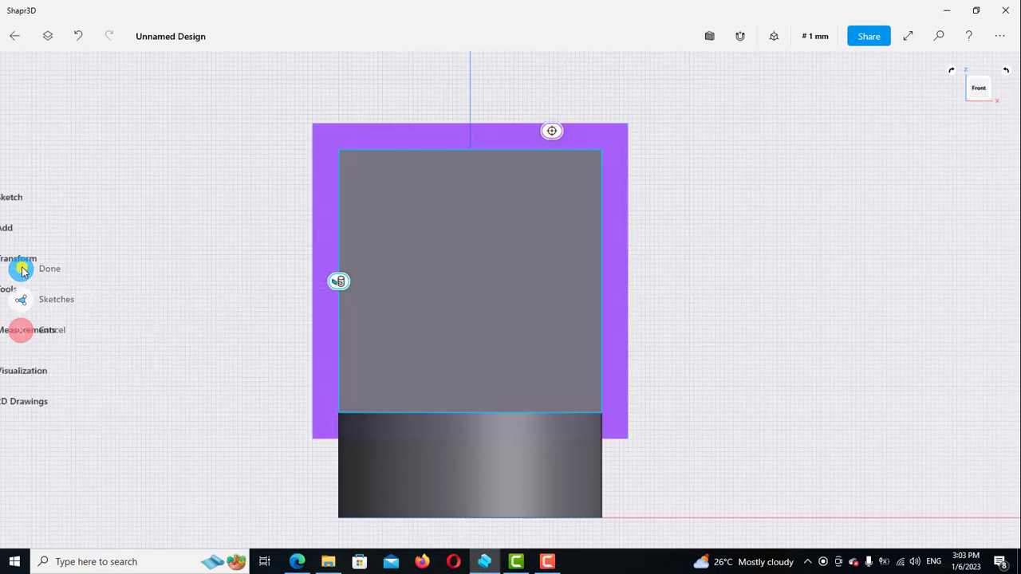
# With section view on, sketch a 60 mm line along the base's bottom edge on the midplane
pyautogui.click(710, 36)
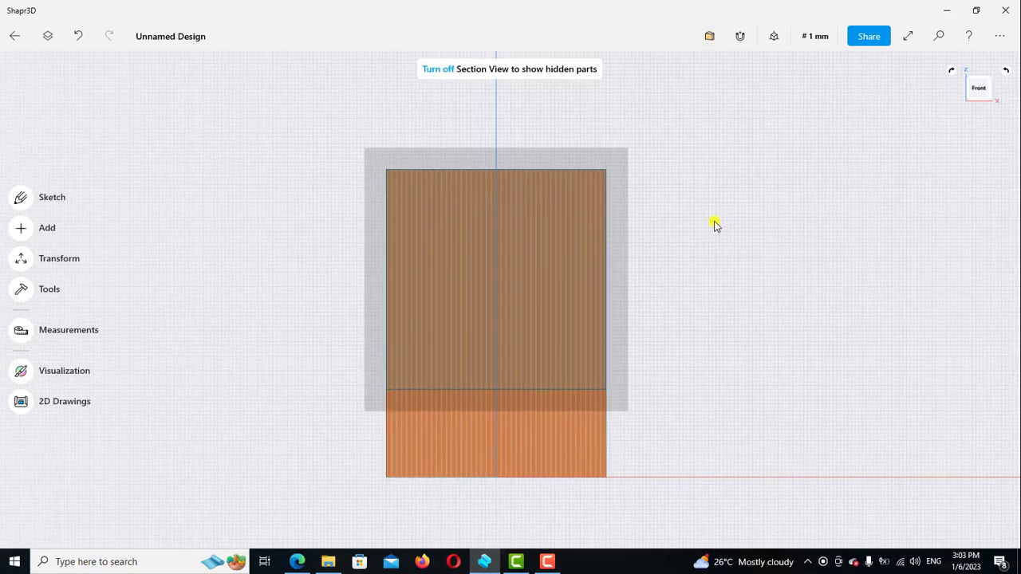
pyautogui.click(20, 198)
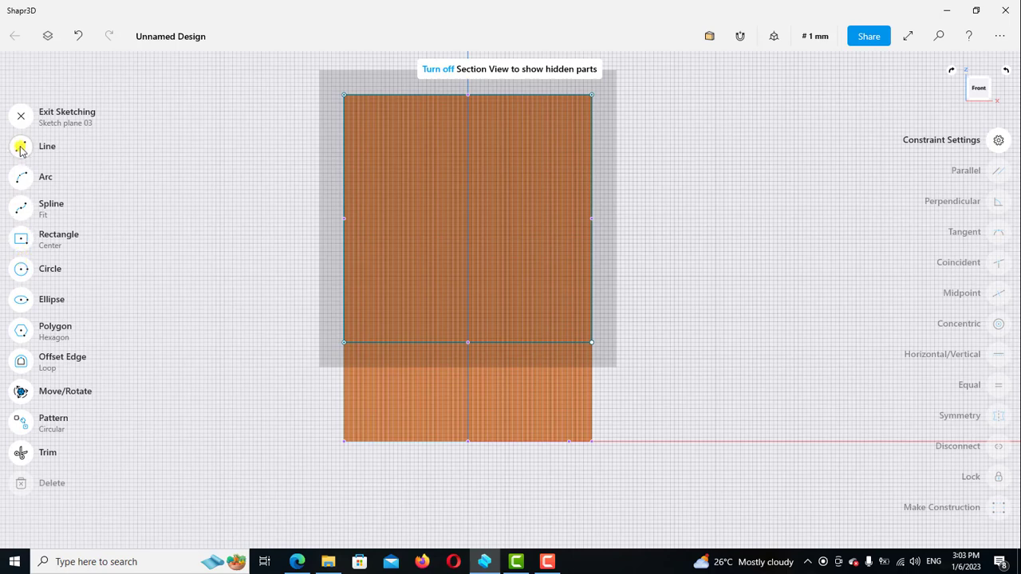
pyautogui.click(21, 148)
pyautogui.click(345, 442)
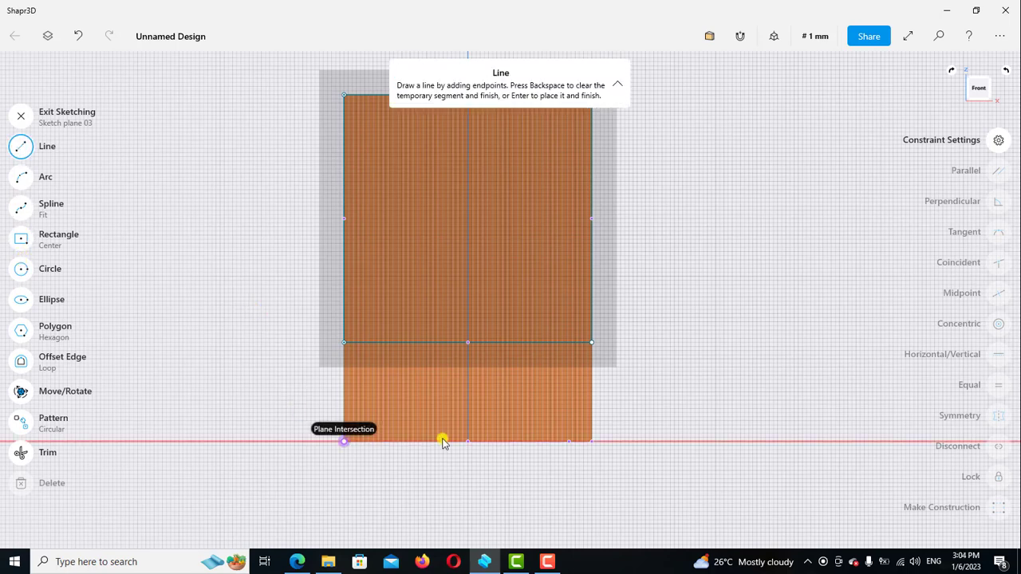
pyautogui.click(591, 442)
pyautogui.click(20, 148)
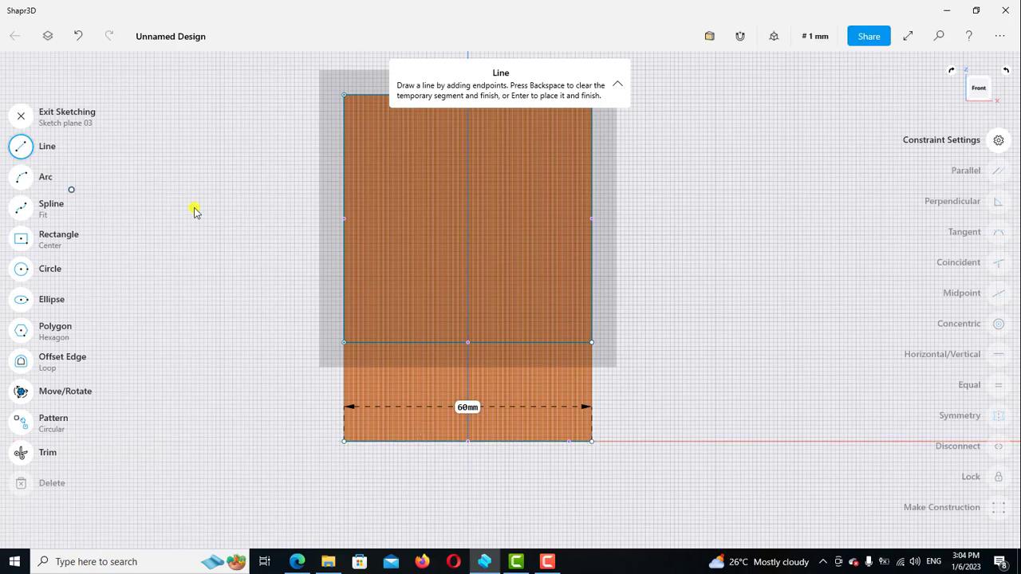
# Lock the 60 mm bottom line, then check the block-base edge and bottom-right corner
pyautogui.click(504, 443)
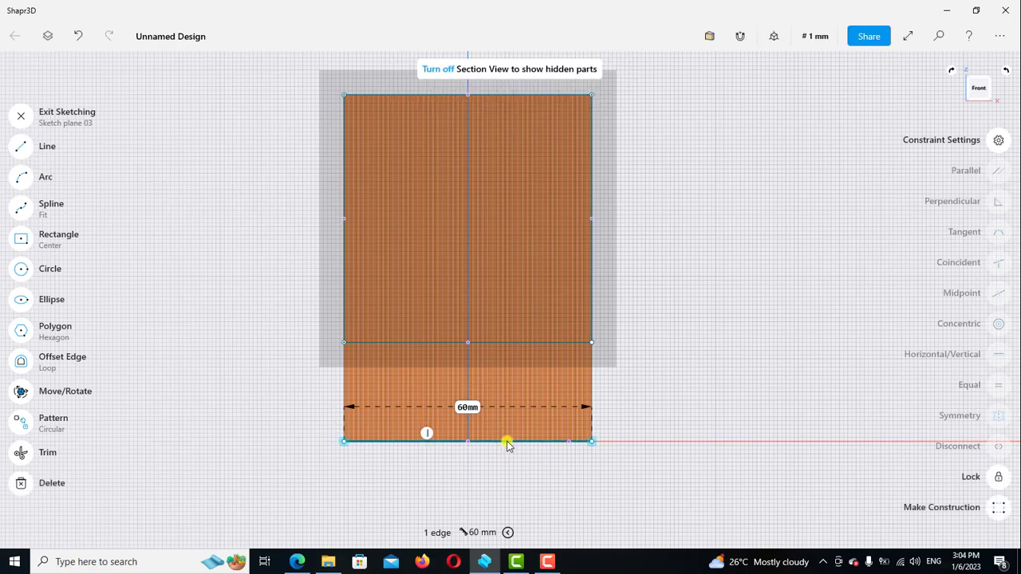
pyautogui.click(998, 477)
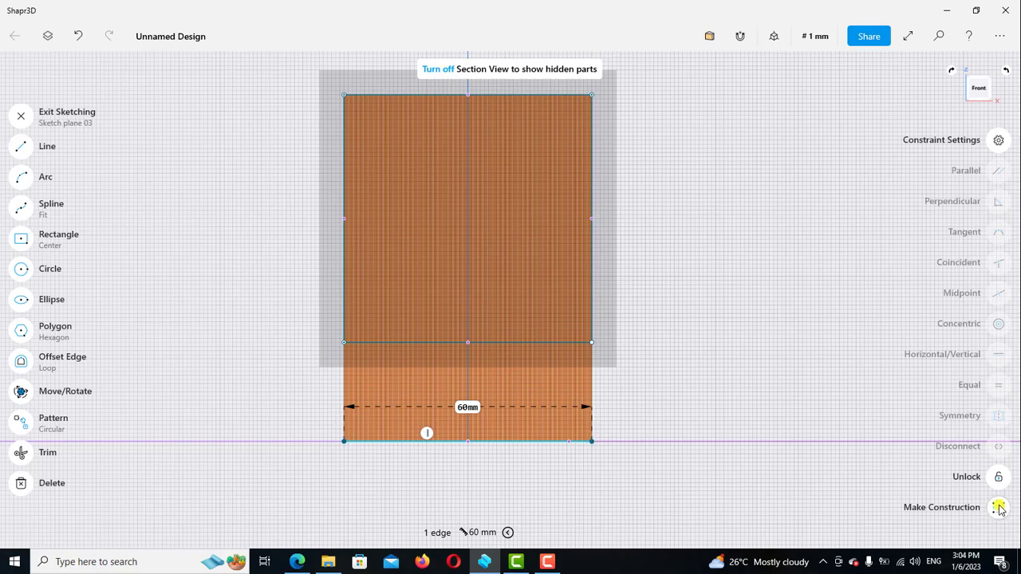
pyautogui.scroll(2, 491, 444)
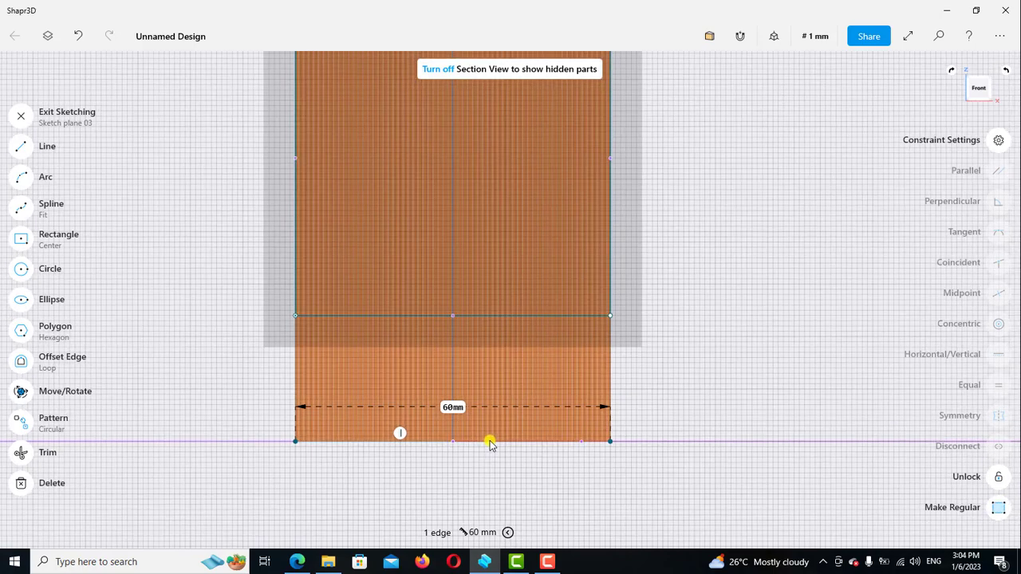
pyautogui.click(536, 315)
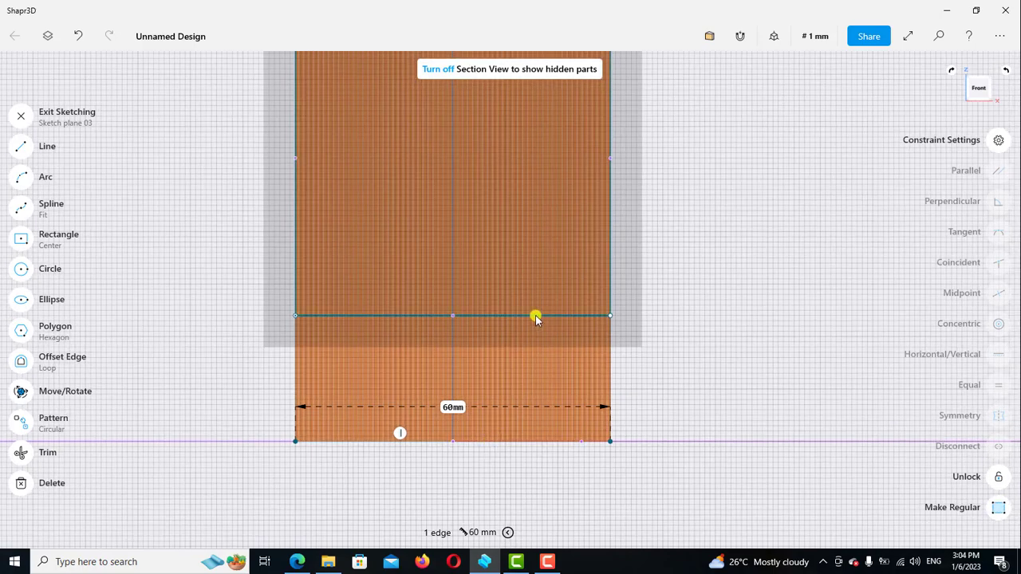
pyautogui.click(610, 442)
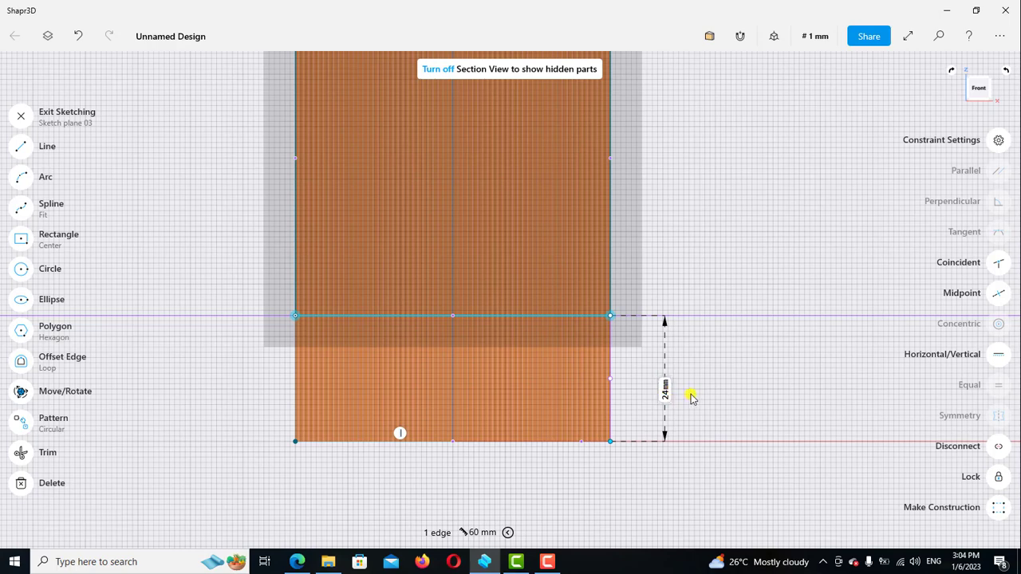
pyautogui.click(640, 341)
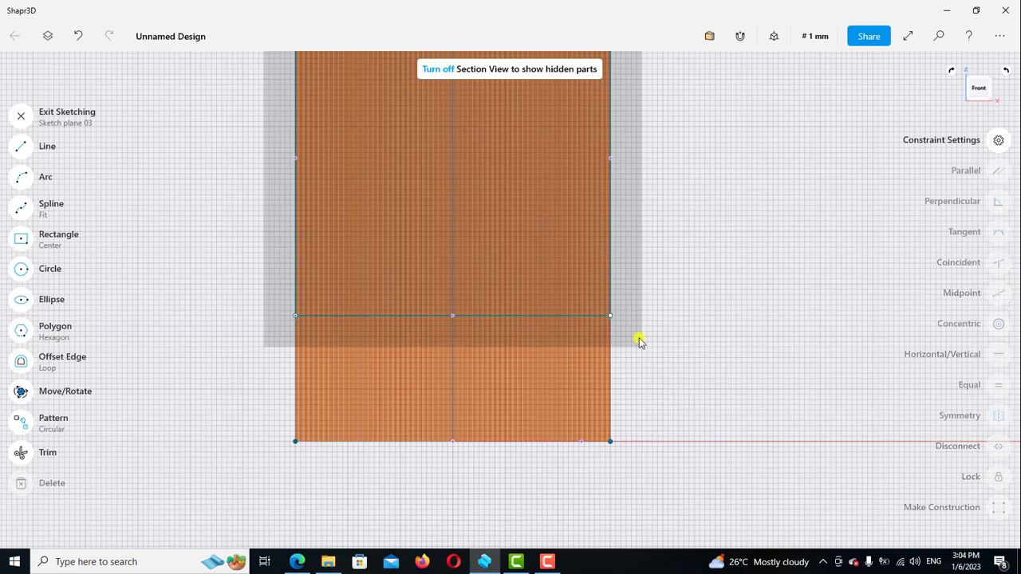
pyautogui.click(547, 315)
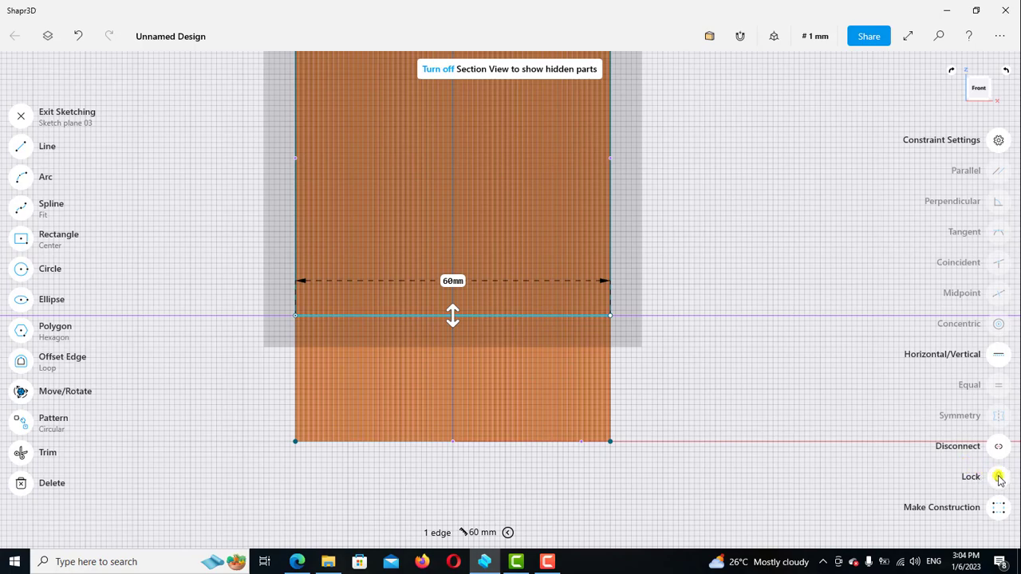
# Lock the rectangle's left edge in place
pyautogui.scroll(-2, 685, 347)
pyautogui.scroll(-1, 678, 327)
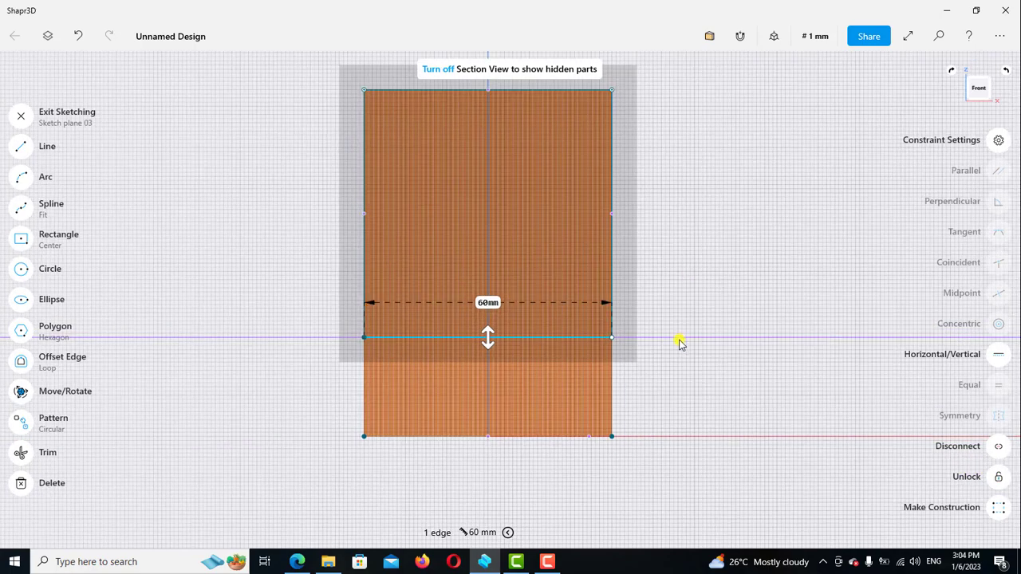
pyautogui.scroll(2, 646, 367)
pyautogui.scroll(2, 609, 402)
pyautogui.click(609, 403)
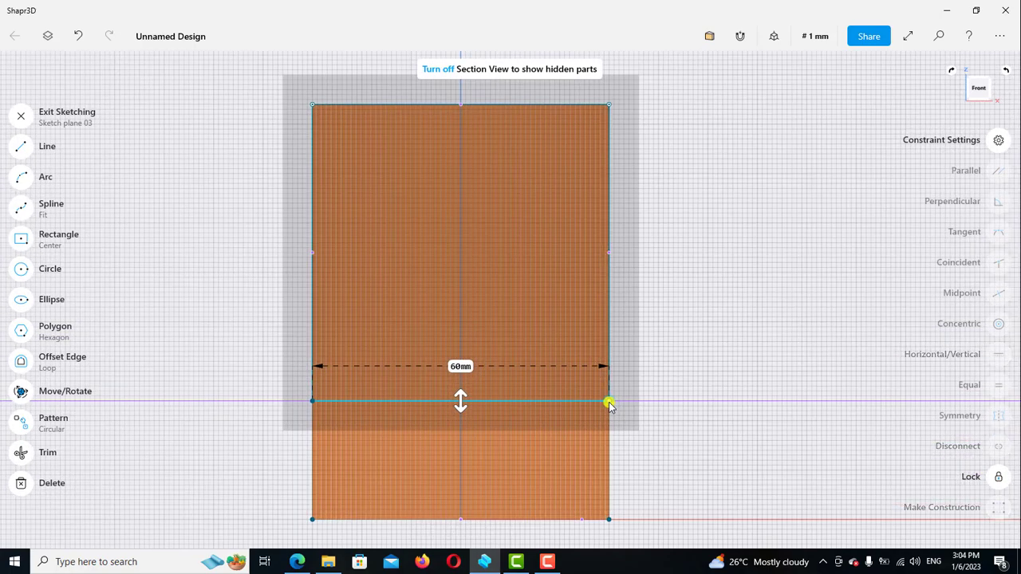
pyautogui.click(609, 429)
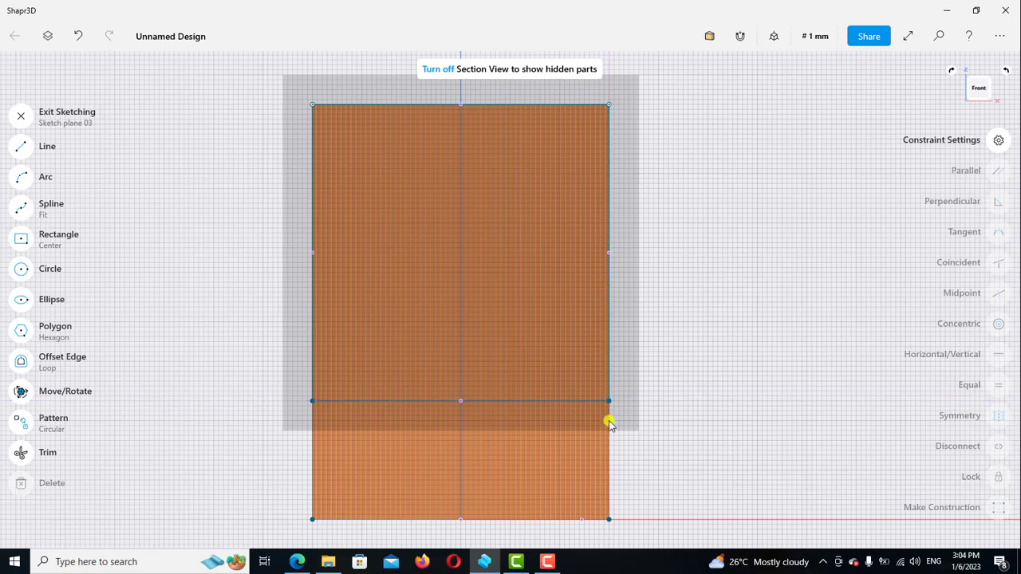
pyautogui.click(313, 222)
pyautogui.click(998, 477)
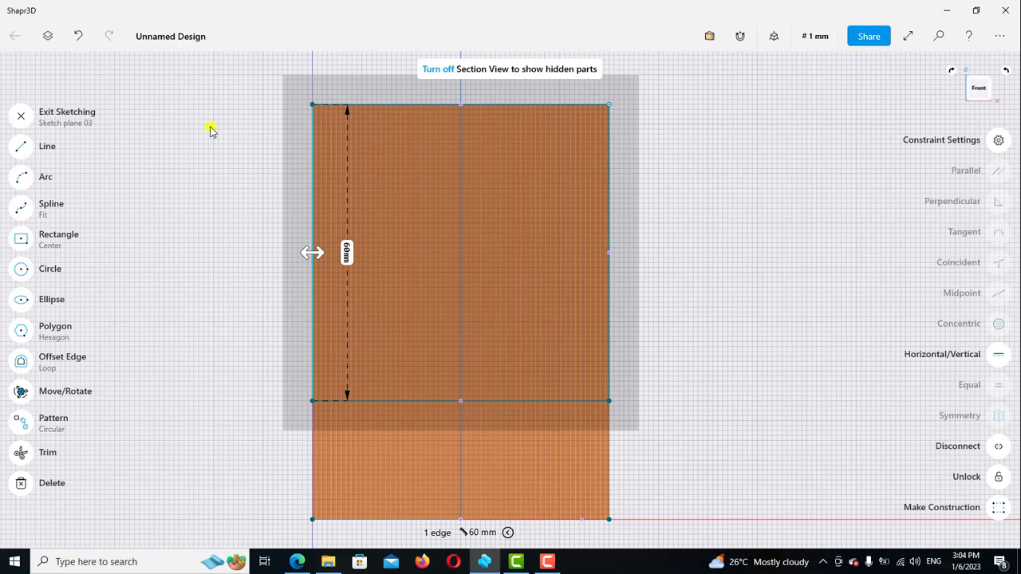
pyautogui.click(20, 146)
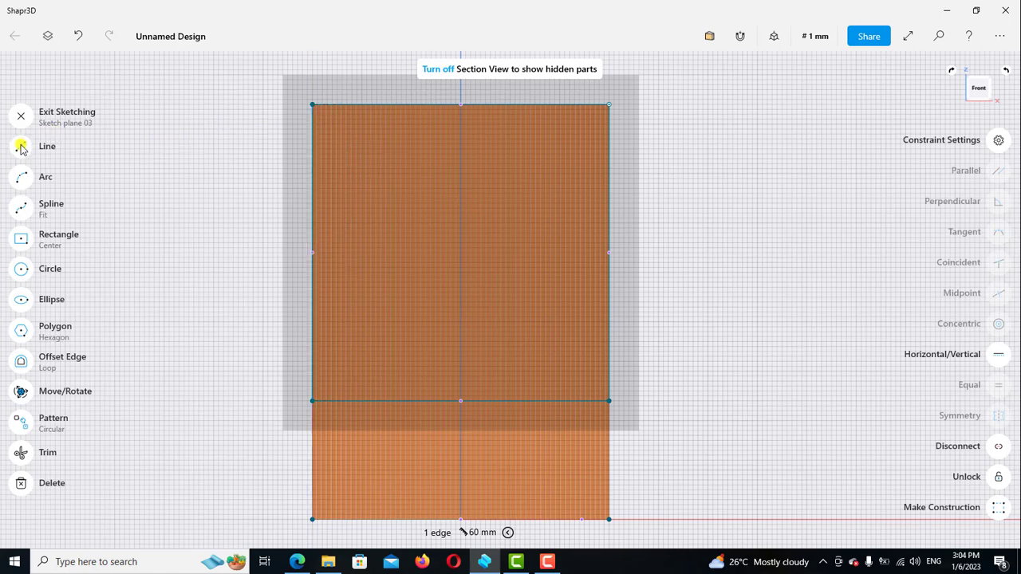
# Draw a diagonal line from the rectangle's bottom-right corner up to its top edge
pyautogui.click(609, 401)
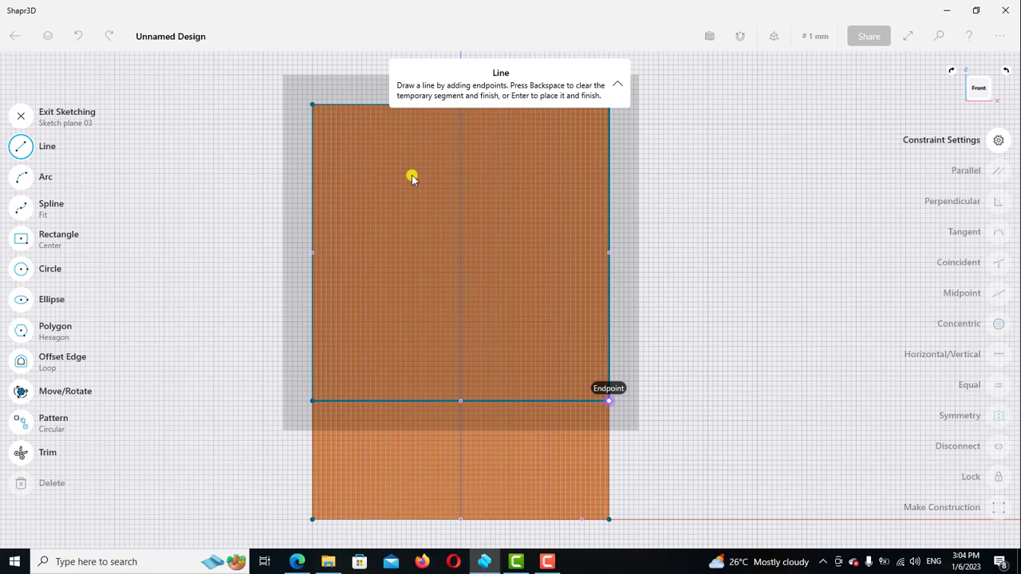
pyautogui.click(366, 106)
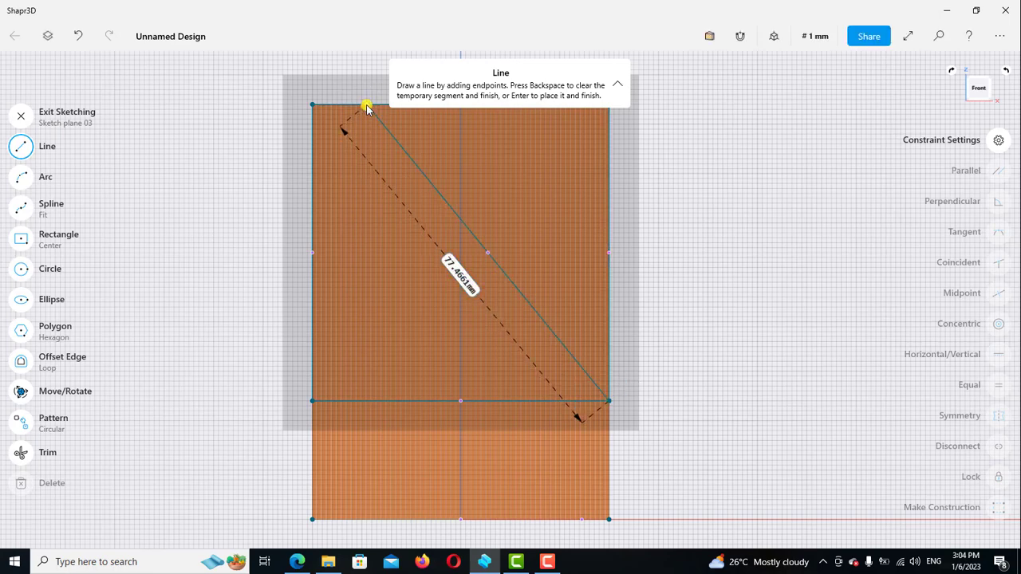
pyautogui.click(36, 150)
pyautogui.scroll(-2, 232, 319)
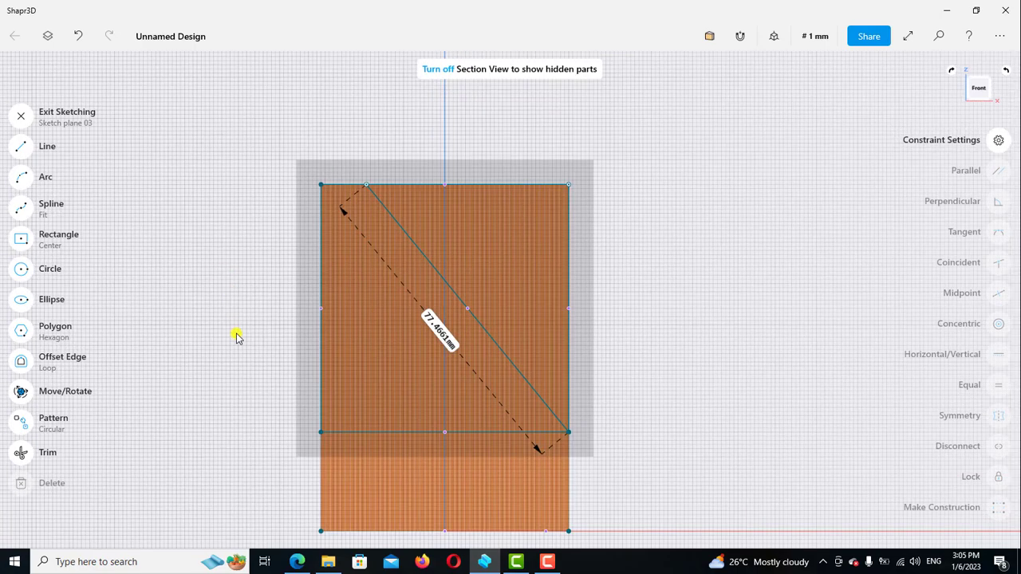
pyautogui.scroll(2, 342, 199)
pyautogui.scroll(1, 338, 205)
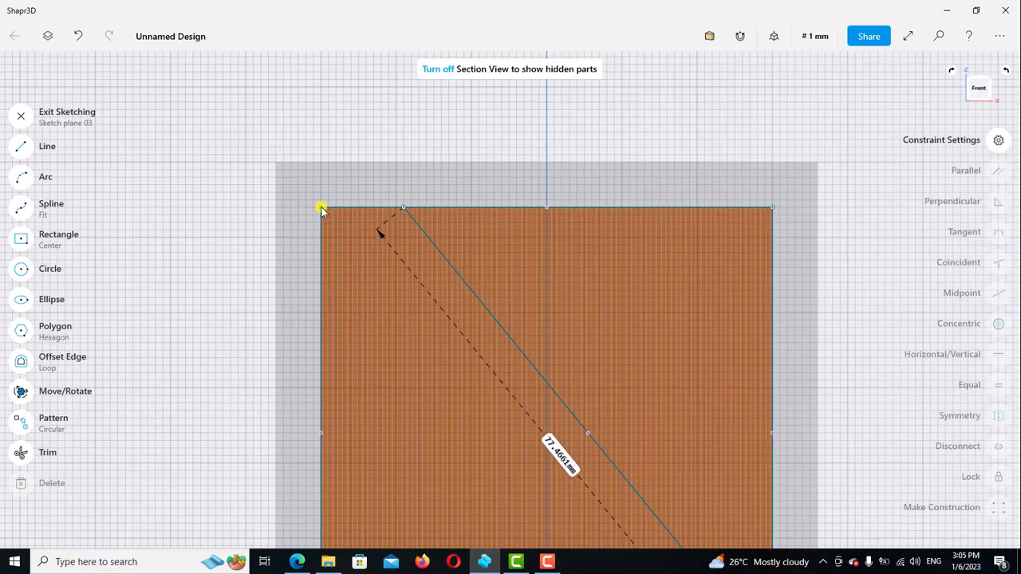
# Set the gap between the top-left corner and the diagonal's top endpoint to 10 mm
pyautogui.click(322, 209)
pyautogui.click(404, 208)
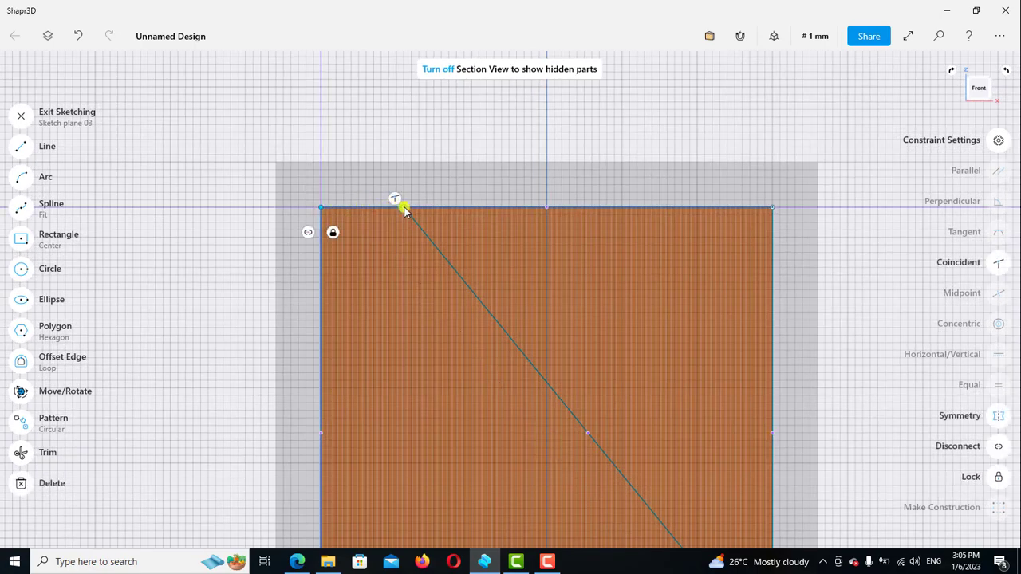
pyautogui.click(365, 174)
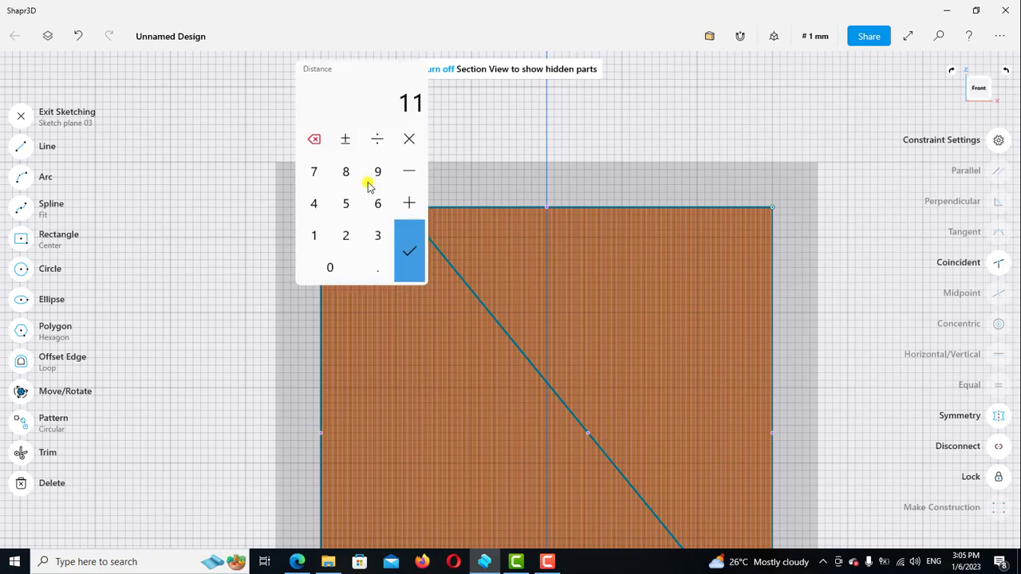
pyautogui.click(314, 235)
pyautogui.click(329, 267)
pyautogui.click(406, 254)
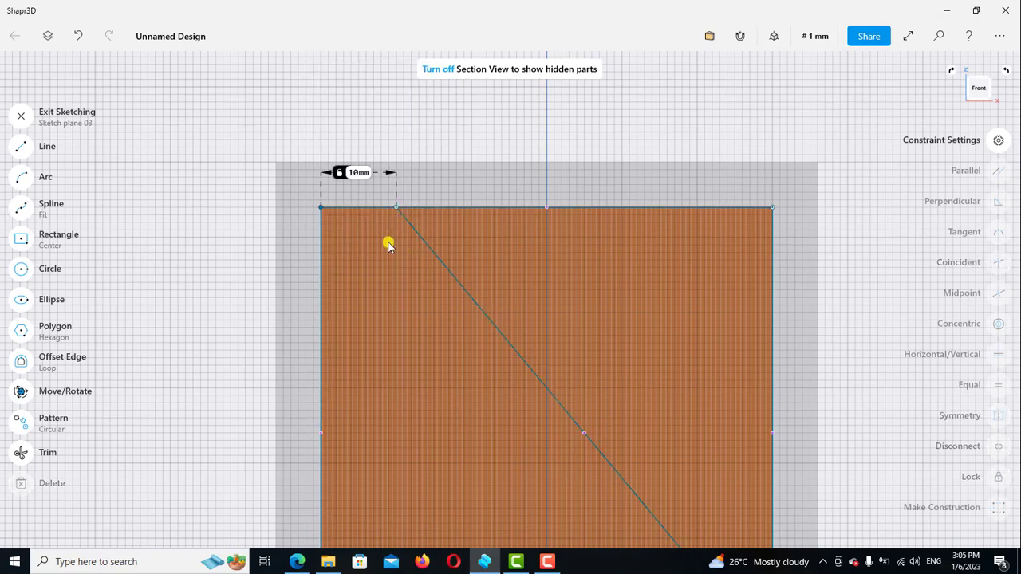
pyautogui.scroll(-1, 387, 240)
pyautogui.scroll(-2, 356, 146)
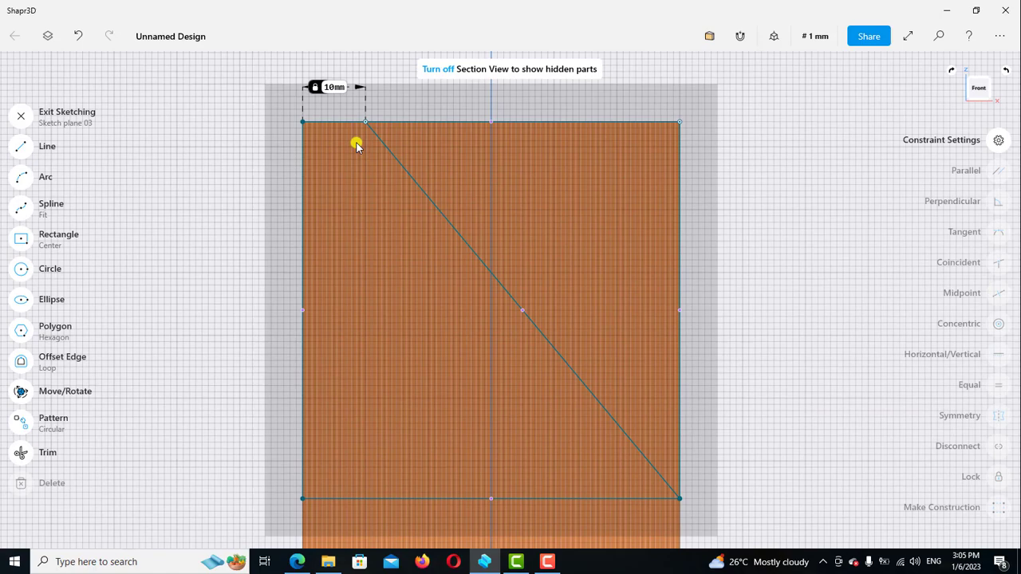
pyautogui.click(366, 124)
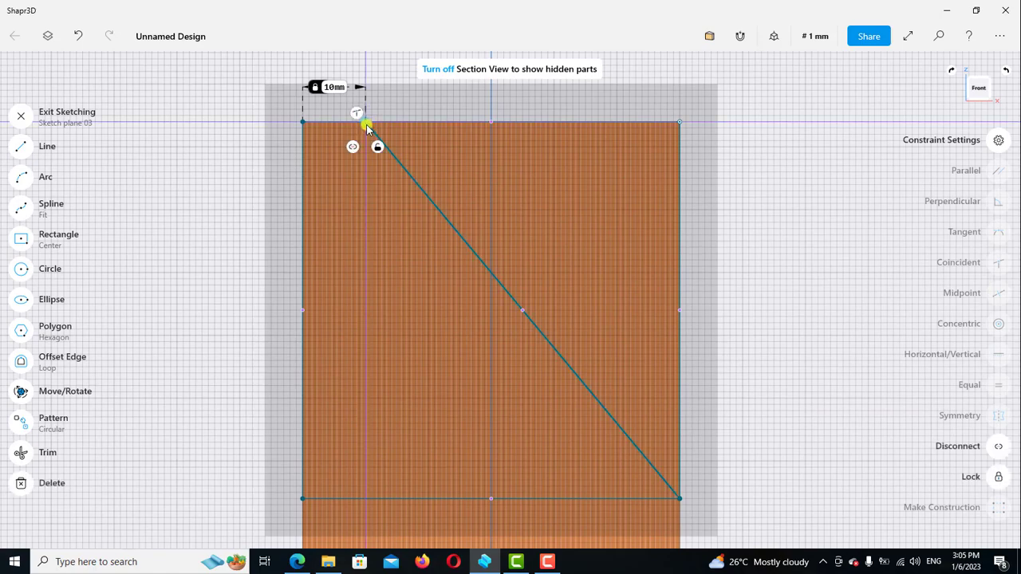
pyautogui.press('Escape')
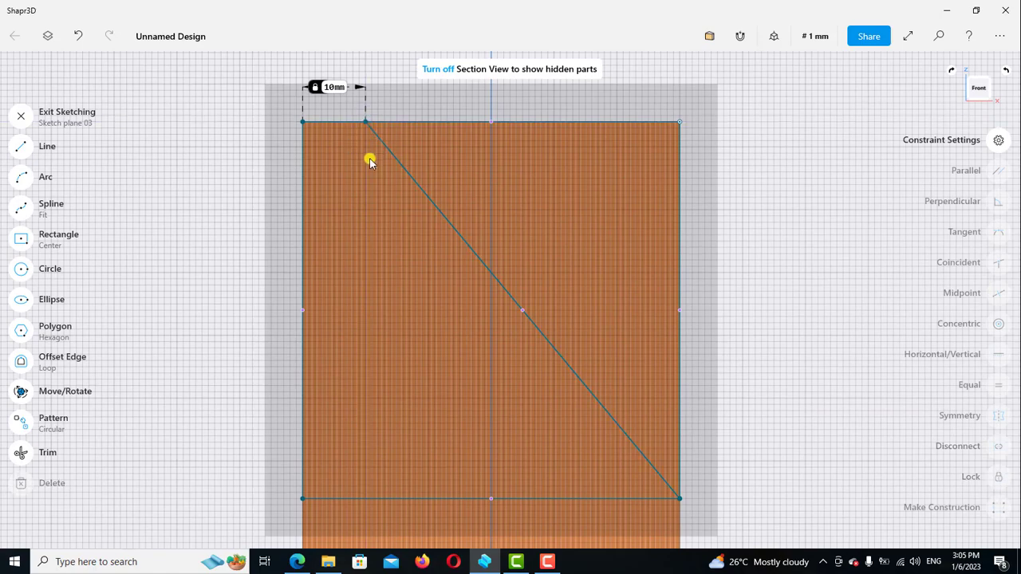
pyautogui.scroll(-2, 373, 184)
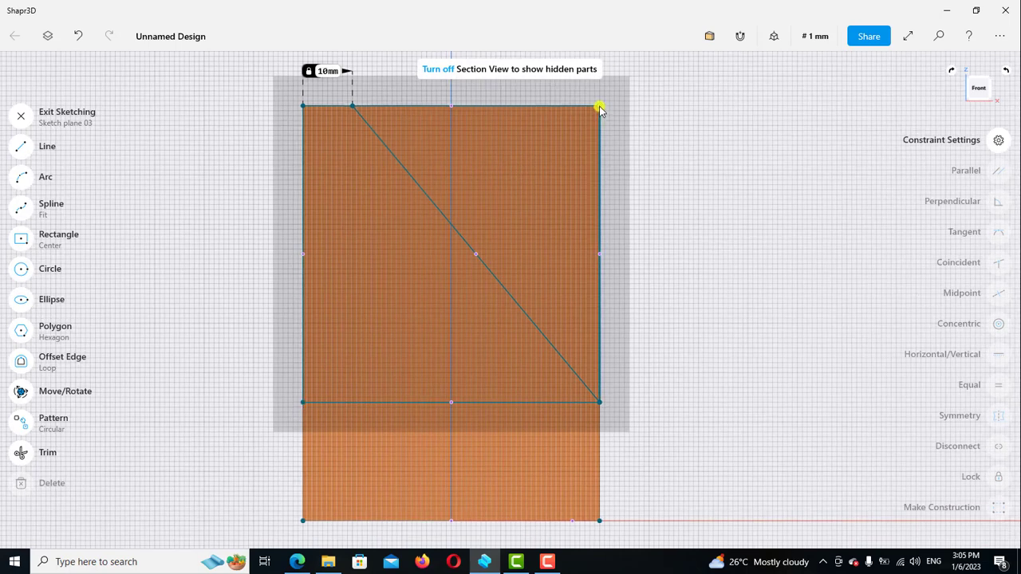
pyautogui.click(599, 107)
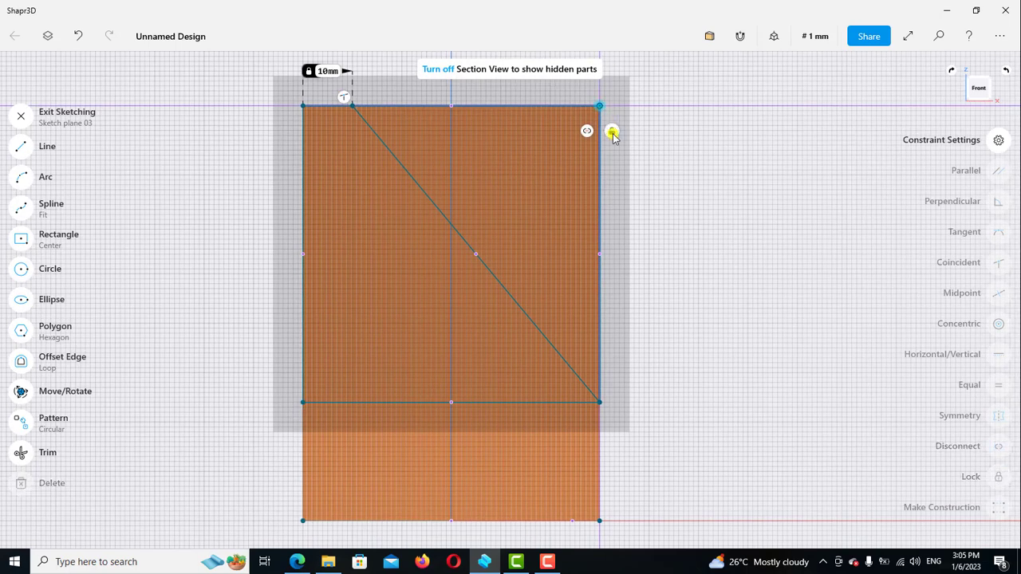
pyautogui.click(613, 136)
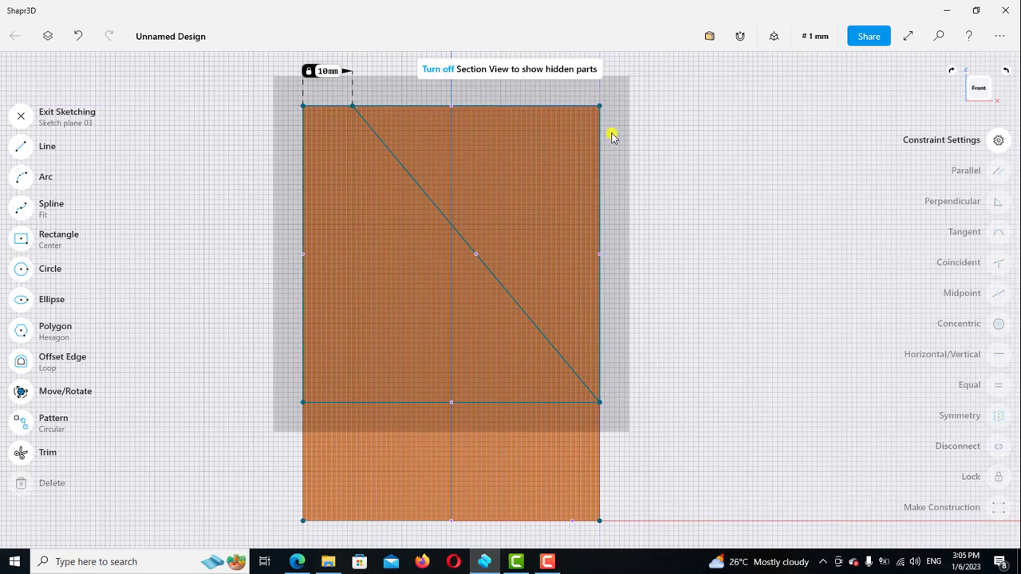
# Trim away the rectangle's bottom edge and the top-edge piece left of the diagonal
pyautogui.click(22, 453)
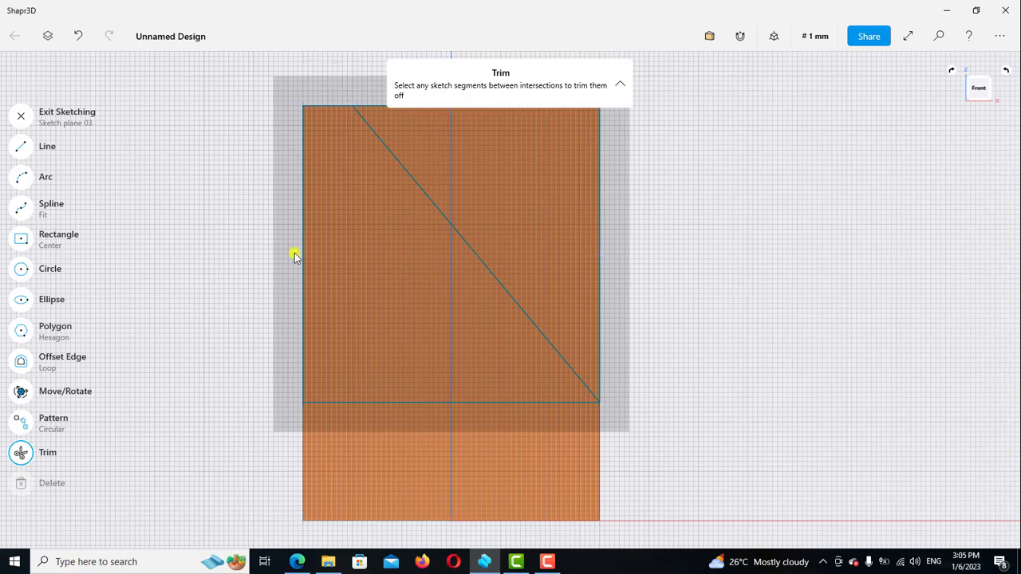
pyautogui.click(370, 402)
pyautogui.click(331, 109)
pyautogui.scroll(-3, 367, 261)
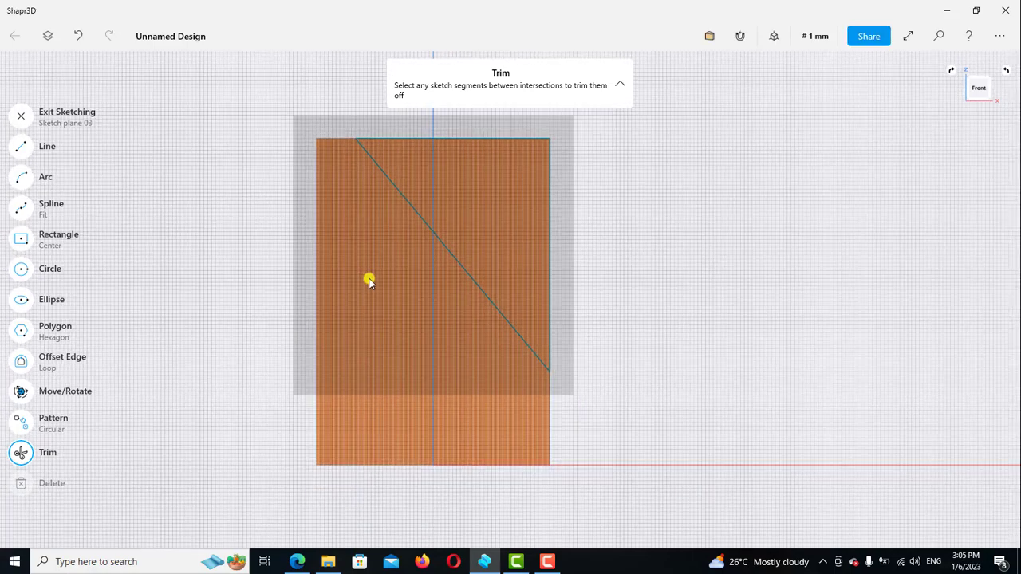
# Exit the sketch, turn off section view and reset to the default view
pyautogui.click(23, 116)
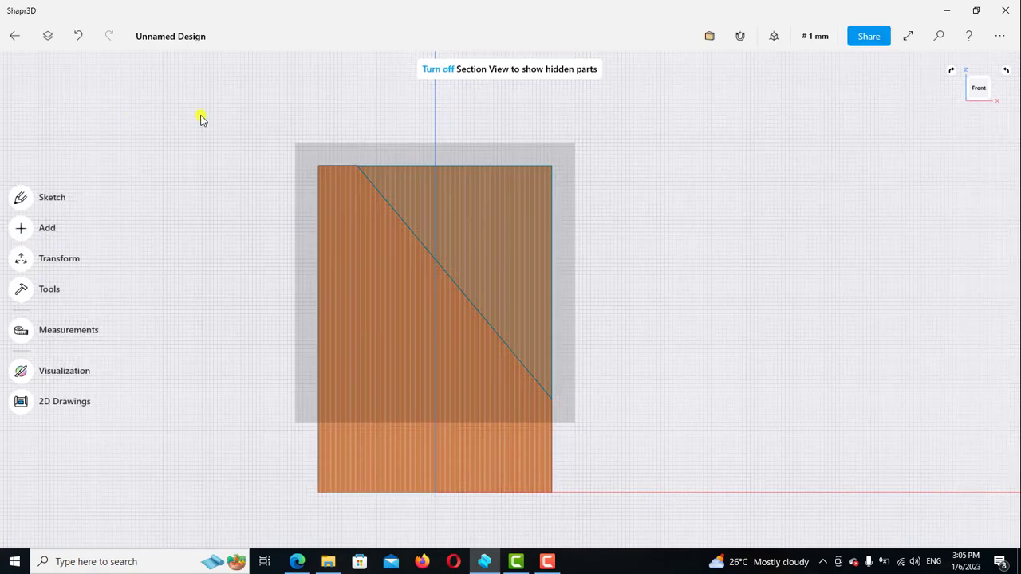
pyautogui.click(709, 37)
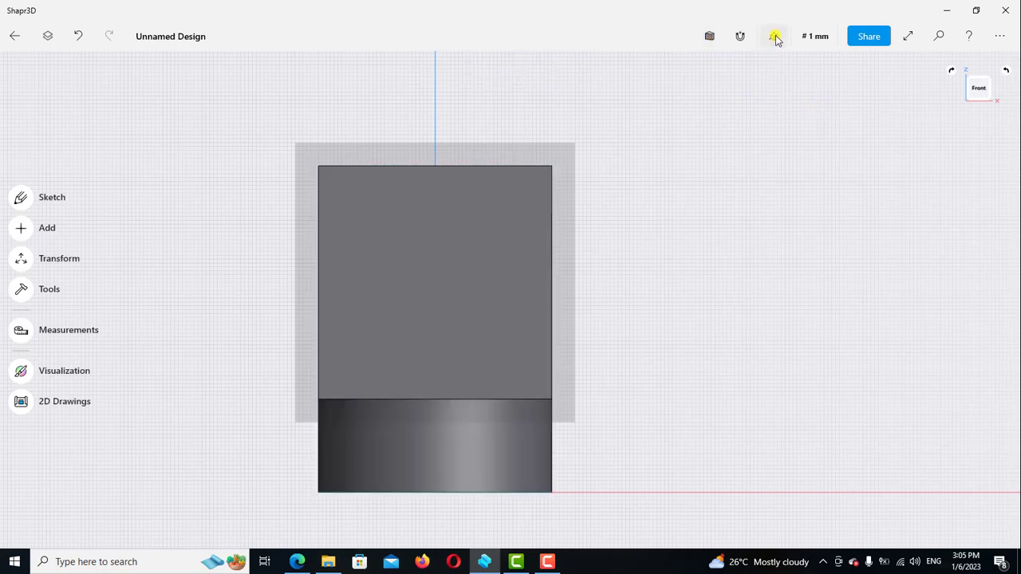
pyautogui.click(774, 37)
pyautogui.click(734, 101)
pyautogui.scroll(2, 644, 299)
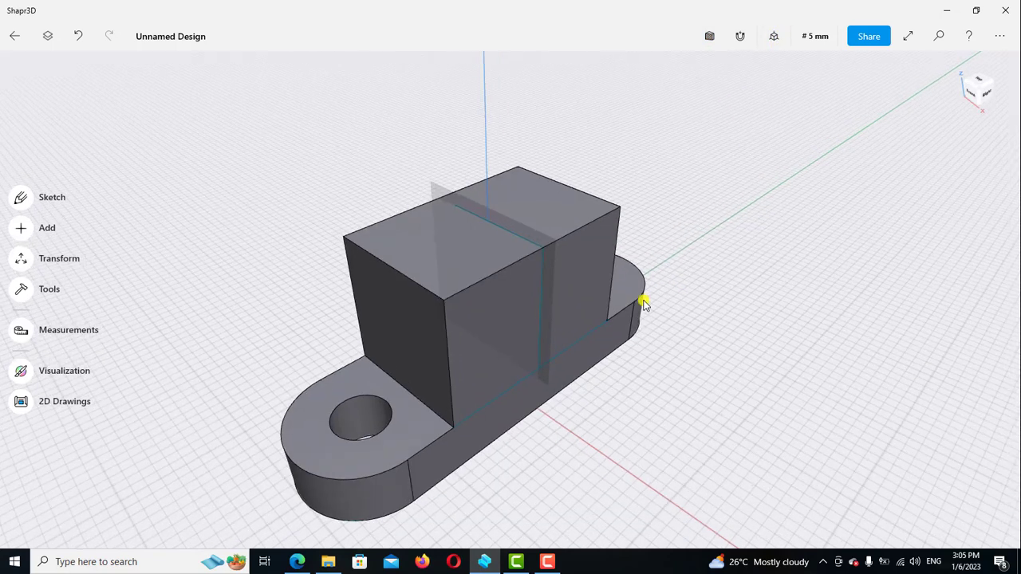
pyautogui.scroll(2, 643, 302)
# Hide Body 01 from the items list and check the PDF drawing before returning
pyautogui.click(48, 35)
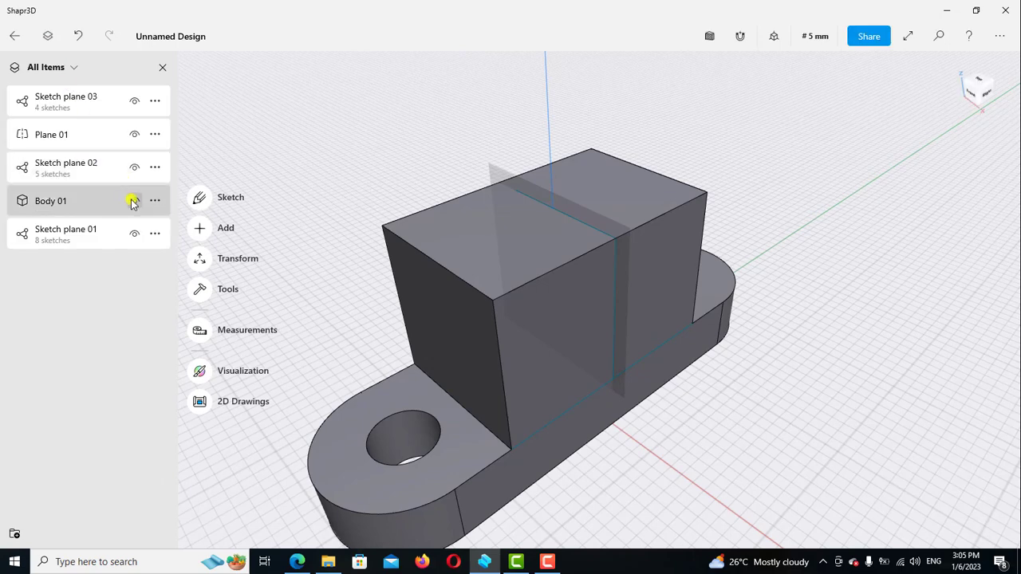
pyautogui.click(134, 201)
pyautogui.click(297, 562)
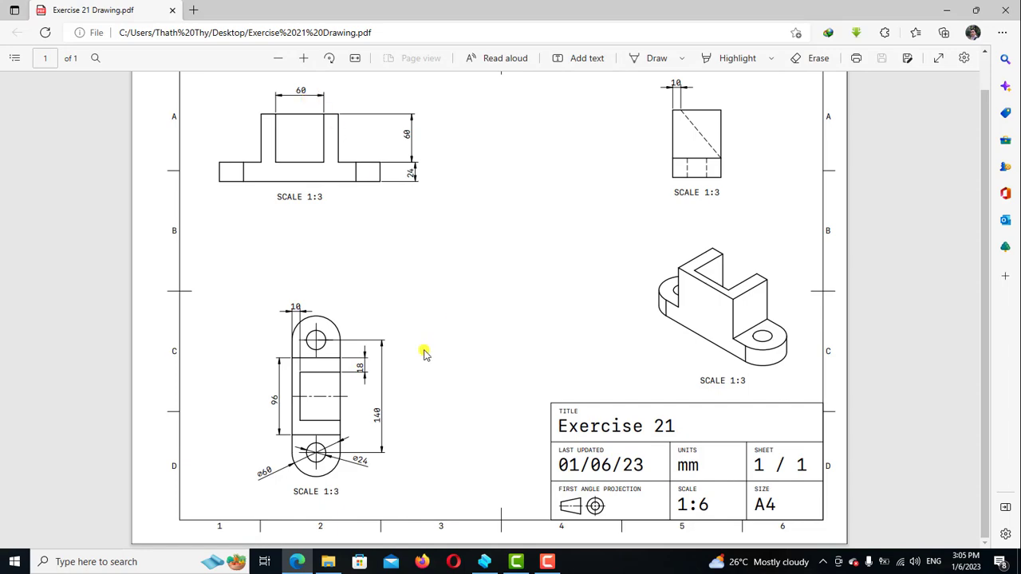
pyautogui.click(484, 562)
# Extrude the triangle sketch into a new 30 mm thick solid body
pyautogui.click(594, 252)
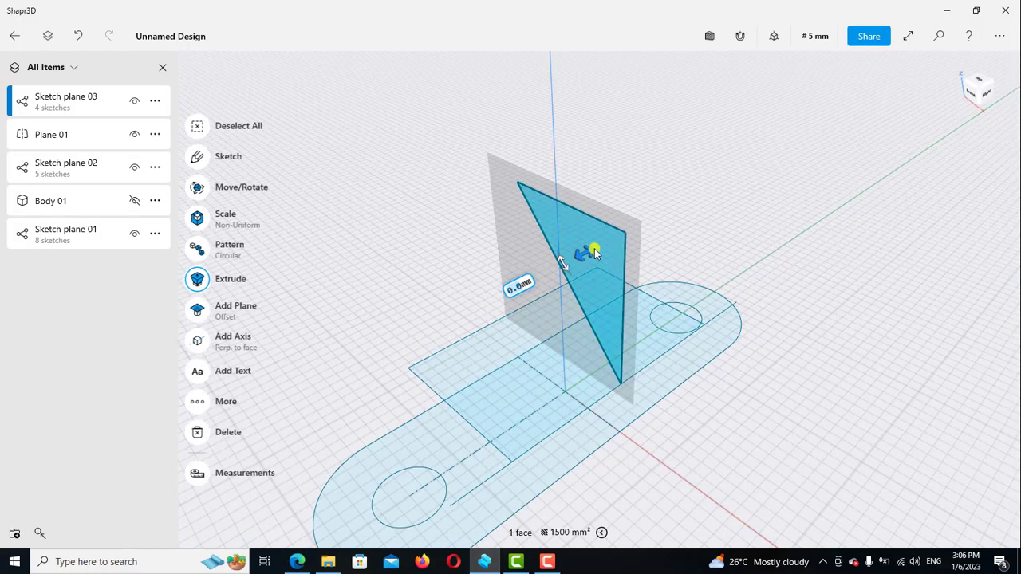
pyautogui.moveTo(583, 255); pyautogui.dragTo(544, 277)
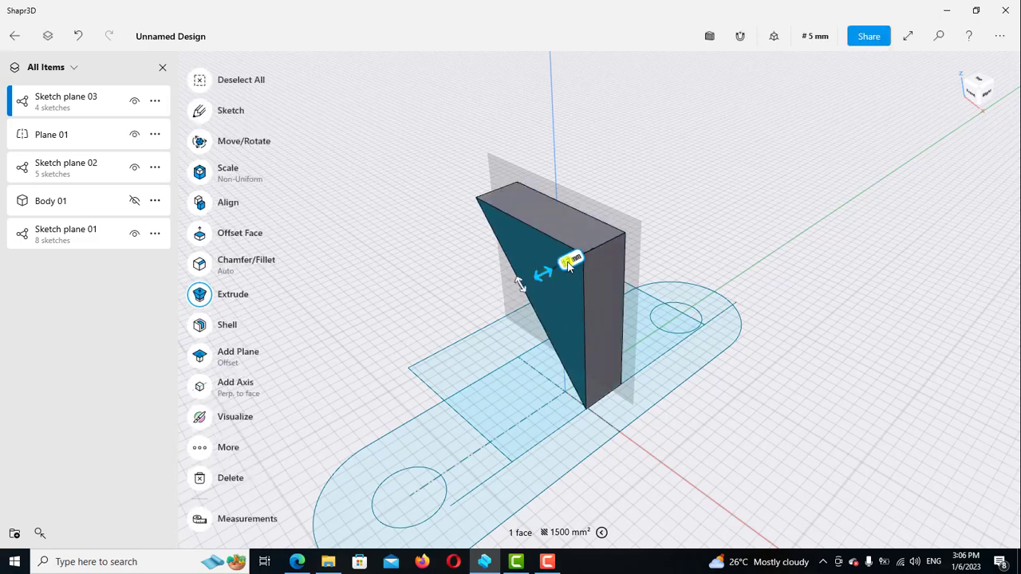
pyautogui.click(572, 261)
pyautogui.click(586, 322)
pyautogui.click(540, 356)
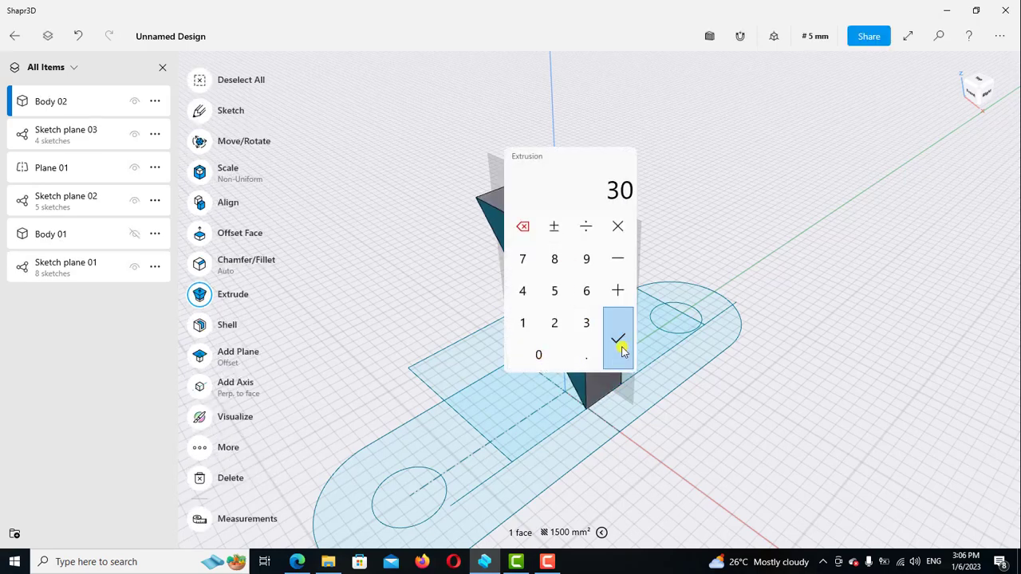
pyautogui.click(618, 343)
# Offset the new body's side face to widen it to 60 mm
pyautogui.moveTo(765, 359)
pyautogui.mouseDown(button='right')
pyautogui.moveTo(800, 366)
pyautogui.moveTo(759, 305)
pyautogui.moveTo(581, 173)
pyautogui.moveTo(691, 170)
pyautogui.moveTo(675, 198)
pyautogui.moveTo(533, 255)
pyautogui.mouseUp(button='right')
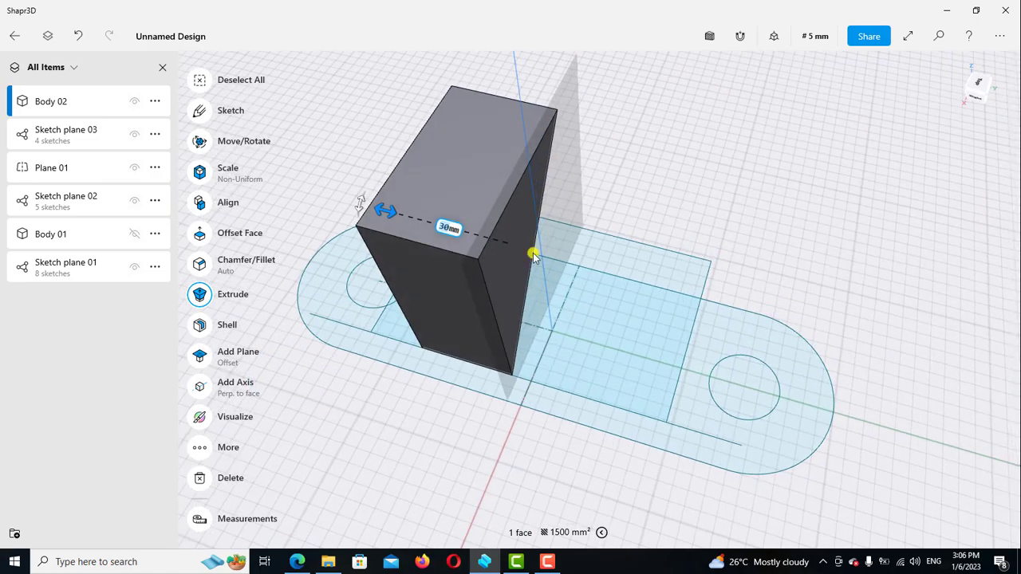
pyautogui.click(522, 260)
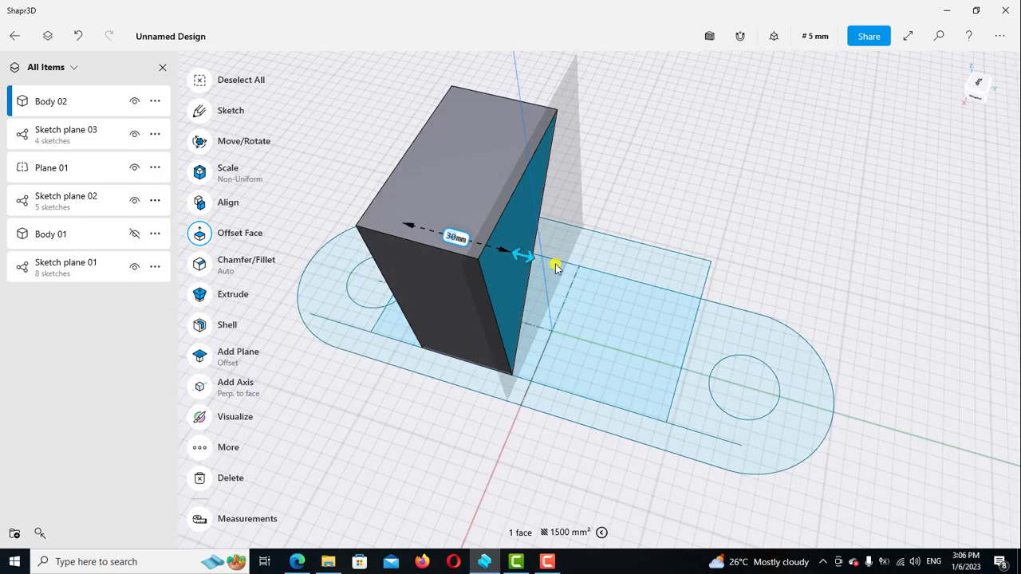
pyautogui.moveTo(556, 268); pyautogui.dragTo(606, 279)
pyautogui.click(501, 239)
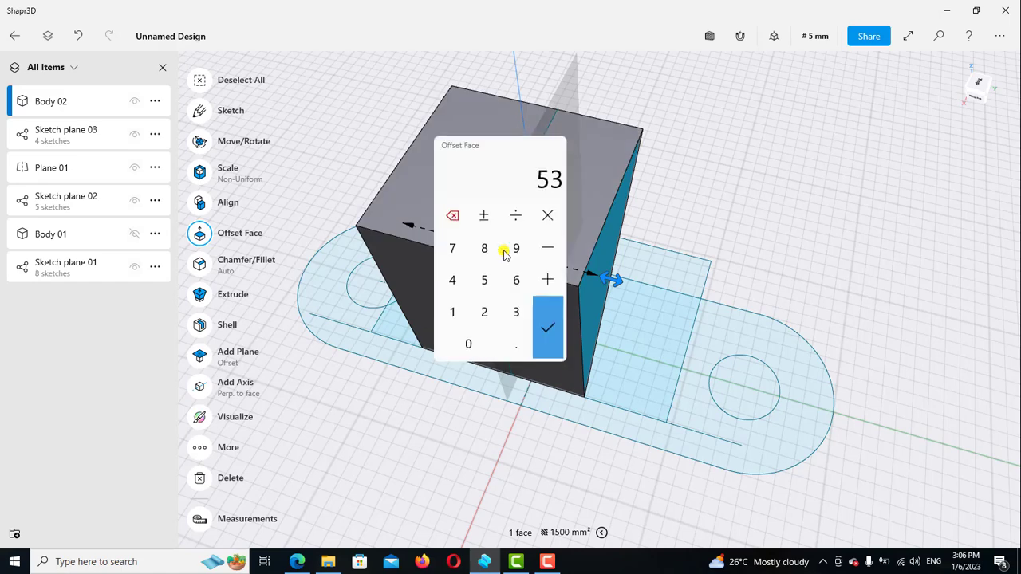
pyautogui.click(519, 281)
pyautogui.click(468, 343)
pyautogui.click(548, 327)
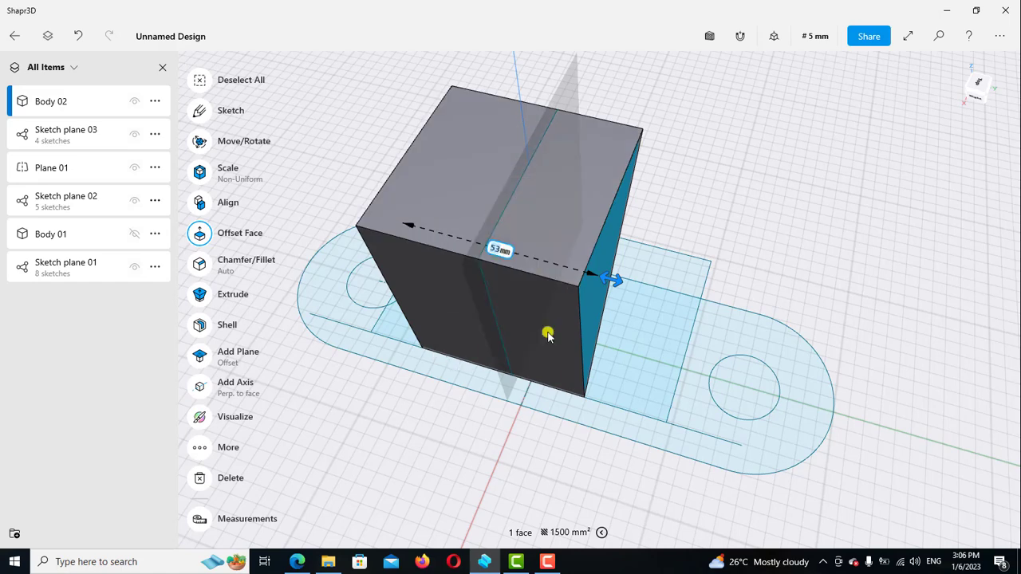
pyautogui.click(745, 200)
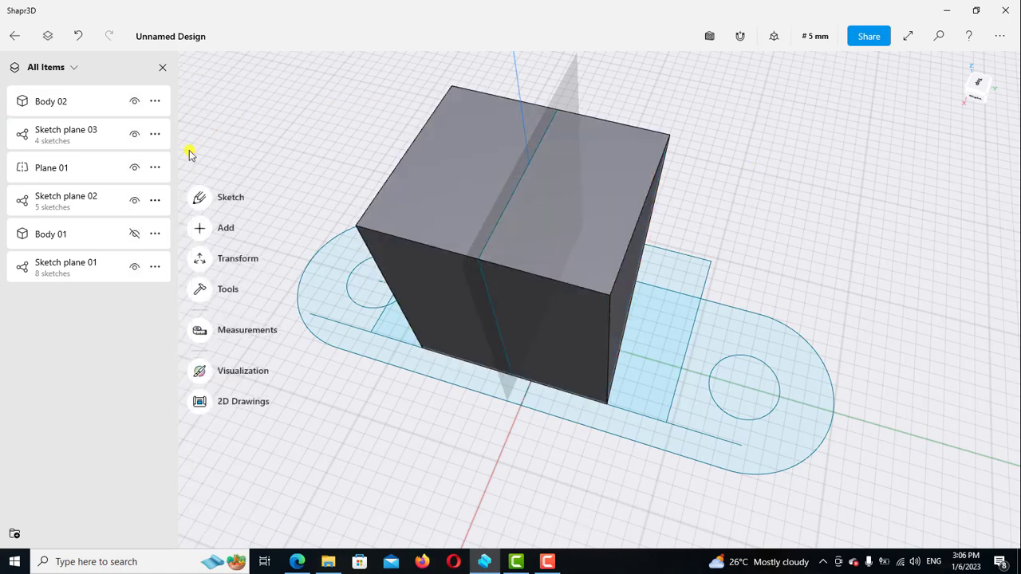
# Unhide Body 01 and subtract Body 02 from it, cutting the angled wedge notch
pyautogui.click(134, 233)
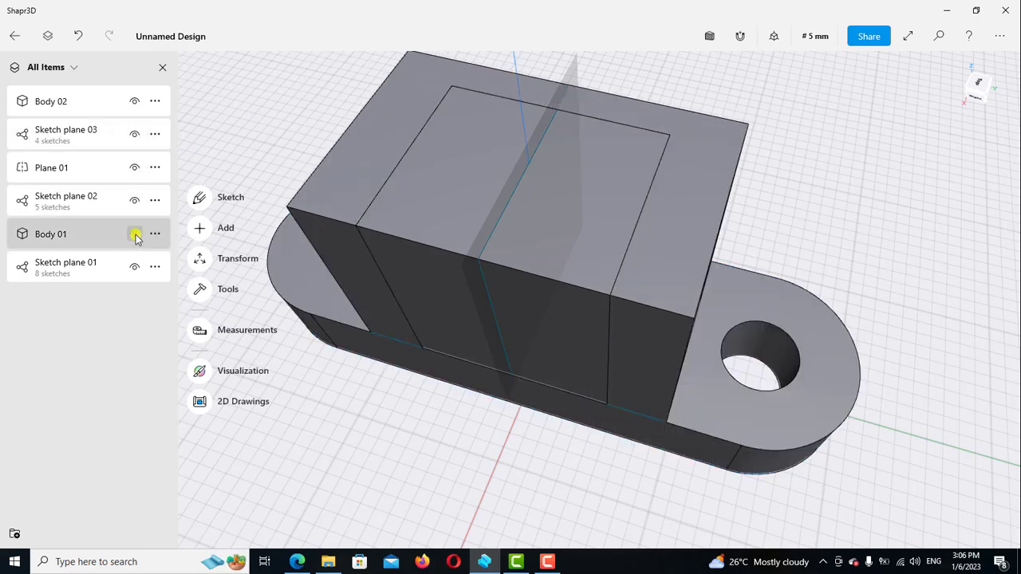
pyautogui.moveTo(780, 220)
pyautogui.mouseDown(button='right')
pyautogui.moveTo(818, 213)
pyautogui.moveTo(830, 182)
pyautogui.moveTo(825, 226)
pyautogui.mouseUp(button='right')
pyautogui.click(62, 240)
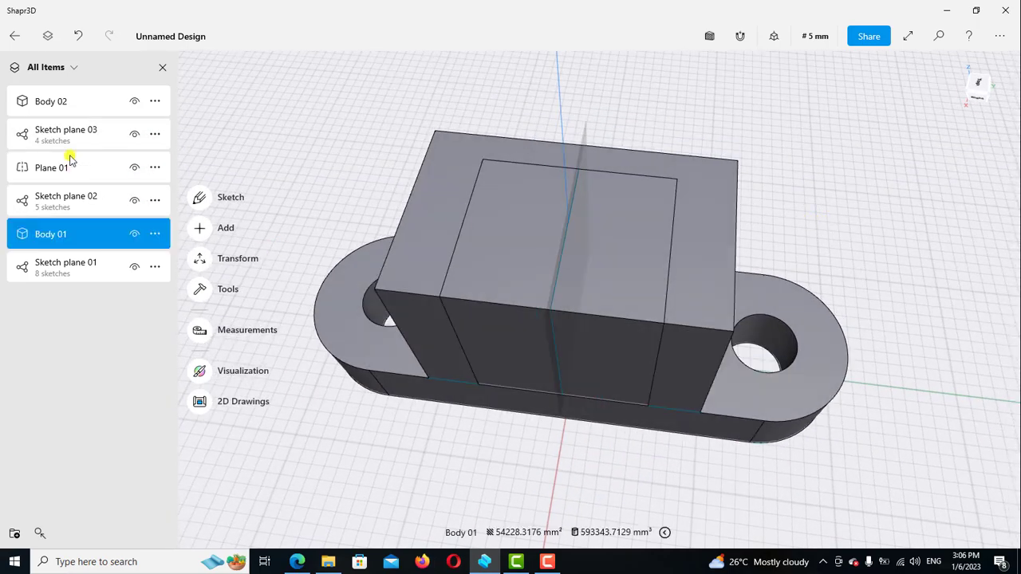
pyautogui.click(50, 102)
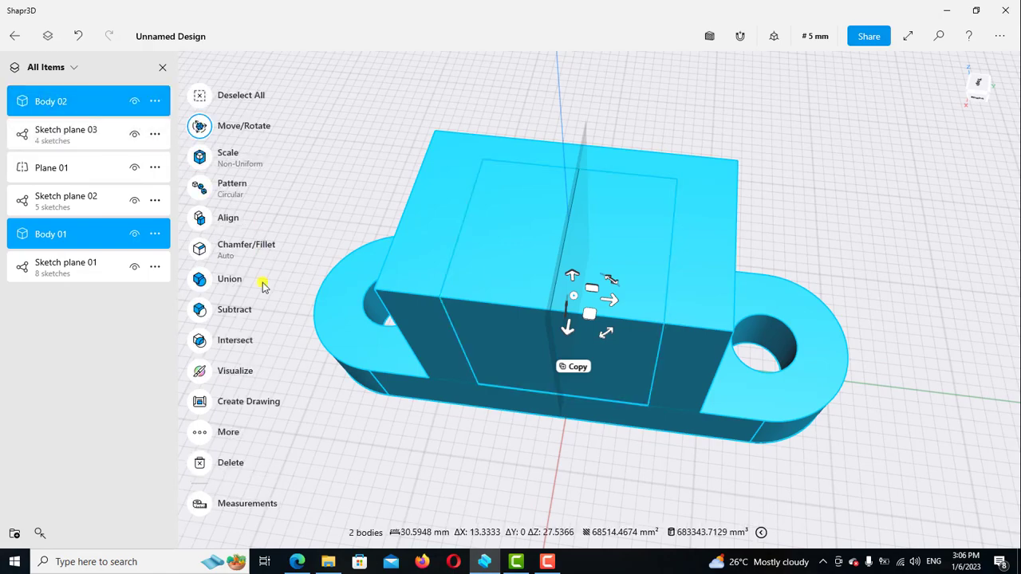
pyautogui.click(200, 311)
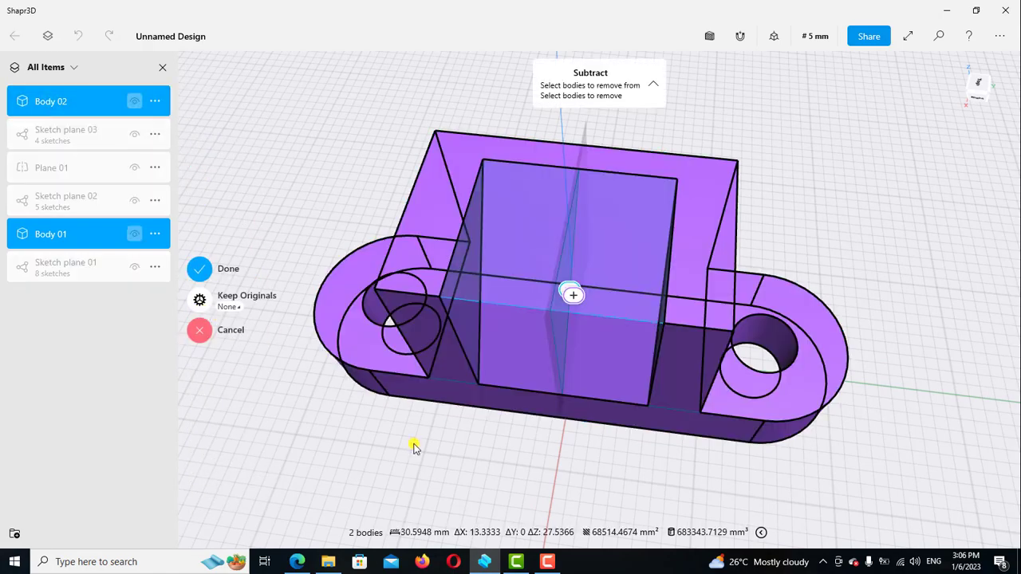
pyautogui.moveTo(441, 410)
pyautogui.mouseDown(button='right')
pyautogui.moveTo(453, 392)
pyautogui.moveTo(486, 413)
pyautogui.mouseUp(button='right')
pyautogui.moveTo(562, 403); pyautogui.dragTo(574, 411, button='right')
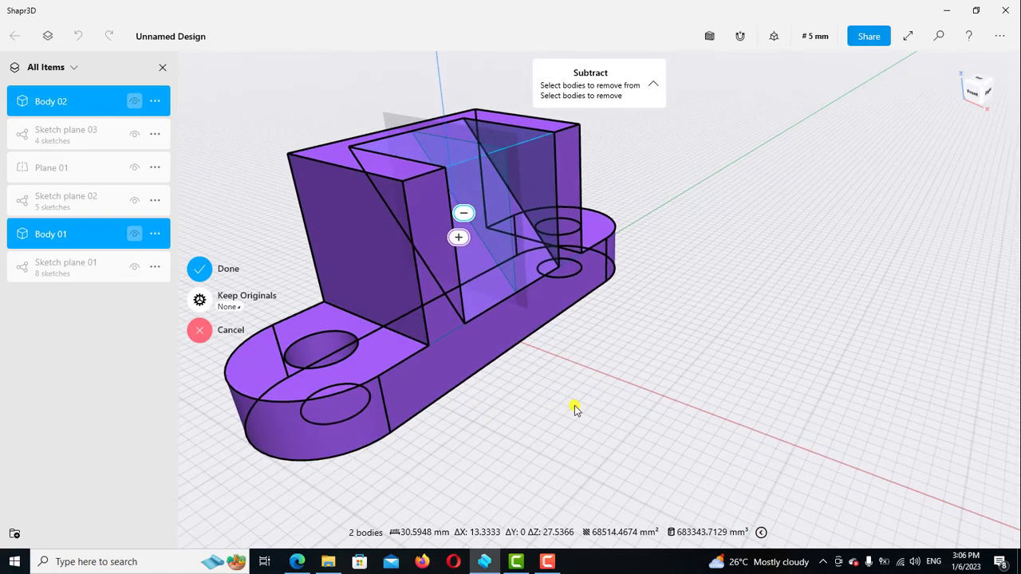
pyautogui.press('Return')
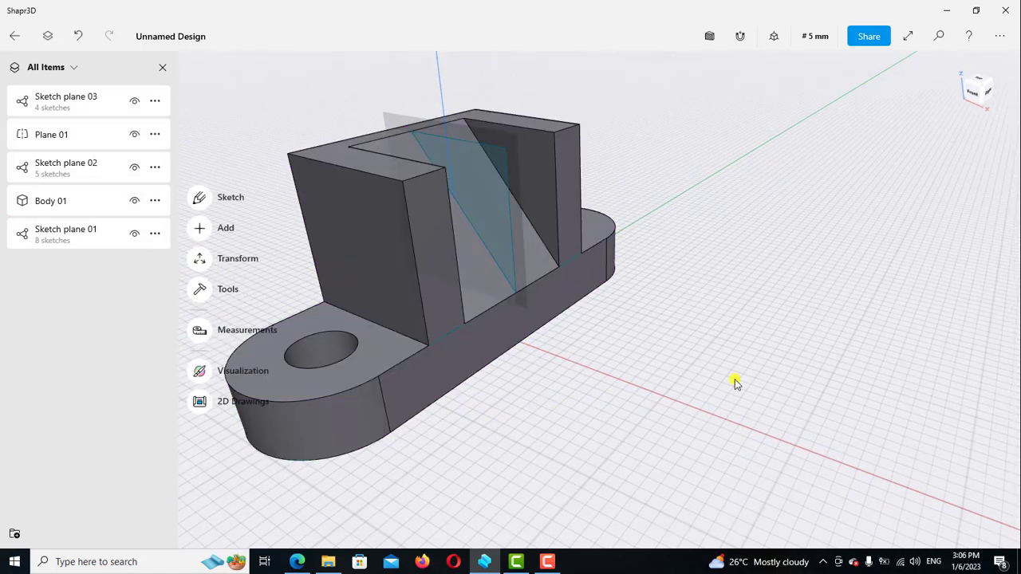
pyautogui.scroll(-2, 806, 317)
pyautogui.moveTo(801, 318); pyautogui.dragTo(782, 319, button='right')
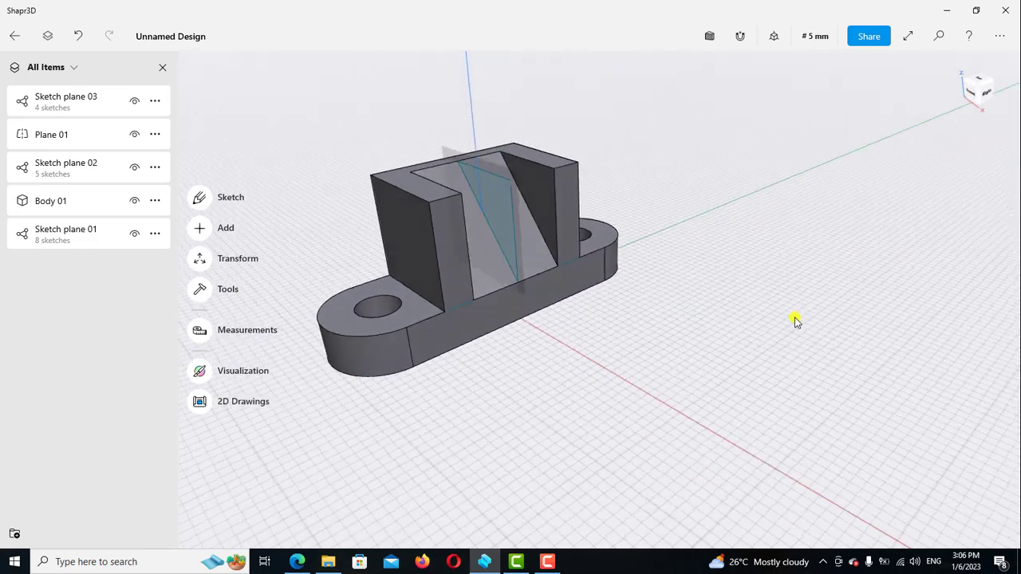
# Hide Sketch plane 03, Plane 01 and Sketch plane 01, and move Body 01 to the list's top
pyautogui.click(135, 103)
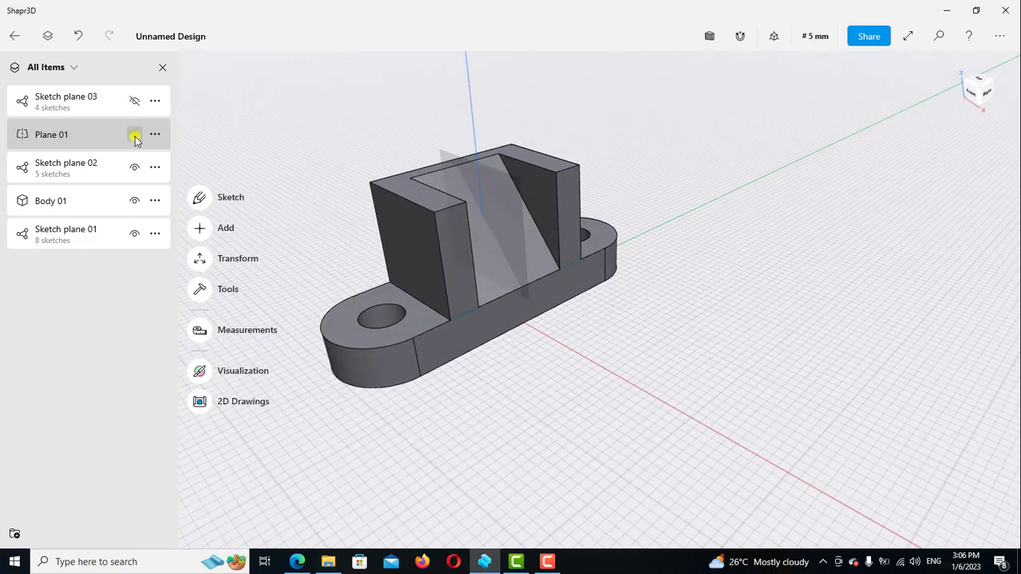
pyautogui.click(134, 135)
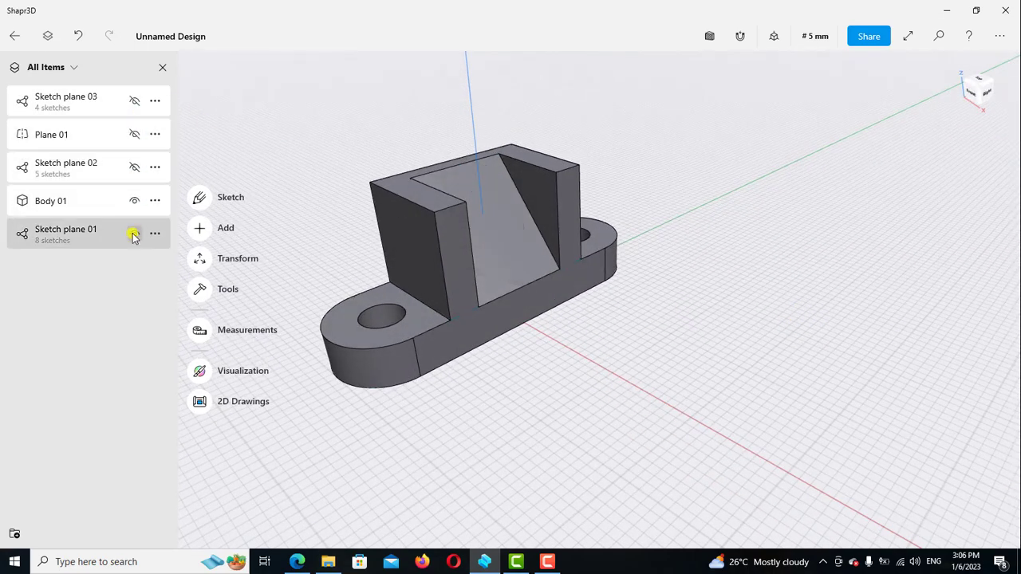
pyautogui.click(135, 236)
pyautogui.moveTo(89, 158); pyautogui.dragTo(86, 94)
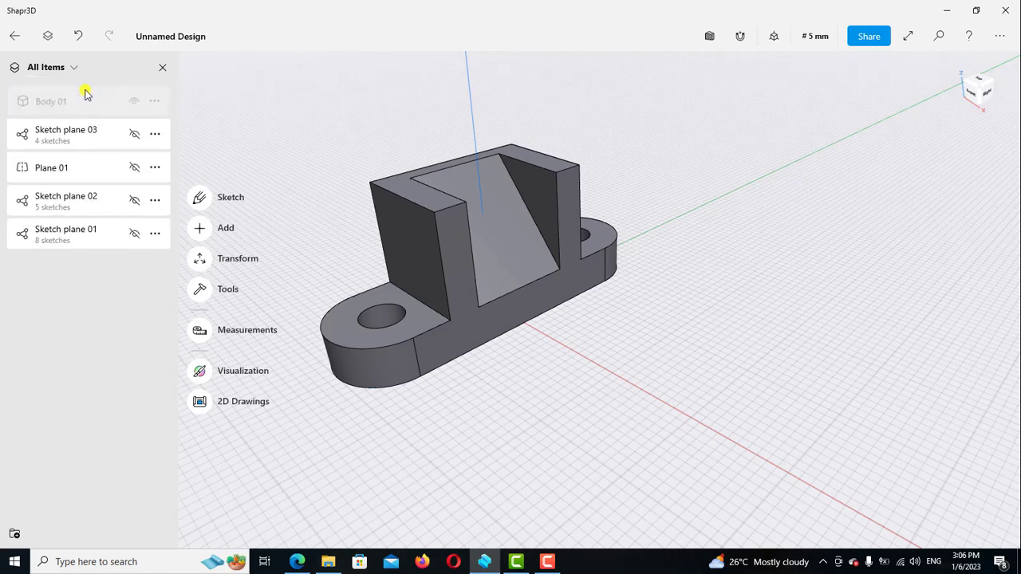
pyautogui.moveTo(205, 89)
pyautogui.mouseDown(button='right')
pyautogui.moveTo(750, 308)
pyautogui.moveTo(821, 285)
pyautogui.moveTo(768, 292)
pyautogui.moveTo(734, 264)
pyautogui.moveTo(813, 281)
pyautogui.mouseUp(button='right')
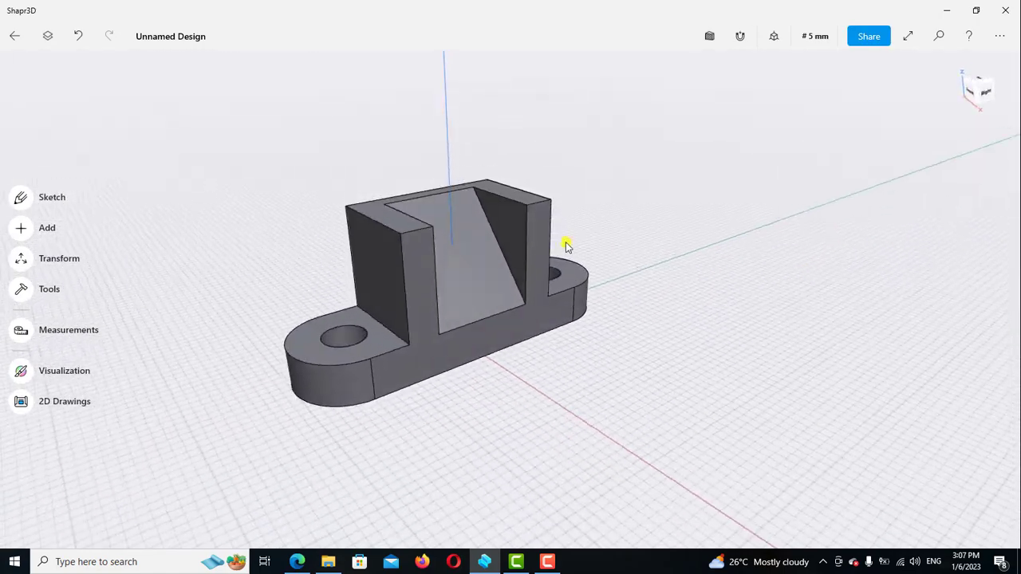
# Apply the Metallic Brushed Aluminum material to the bracket in Visualization, then return to design view
pyautogui.click(21, 372)
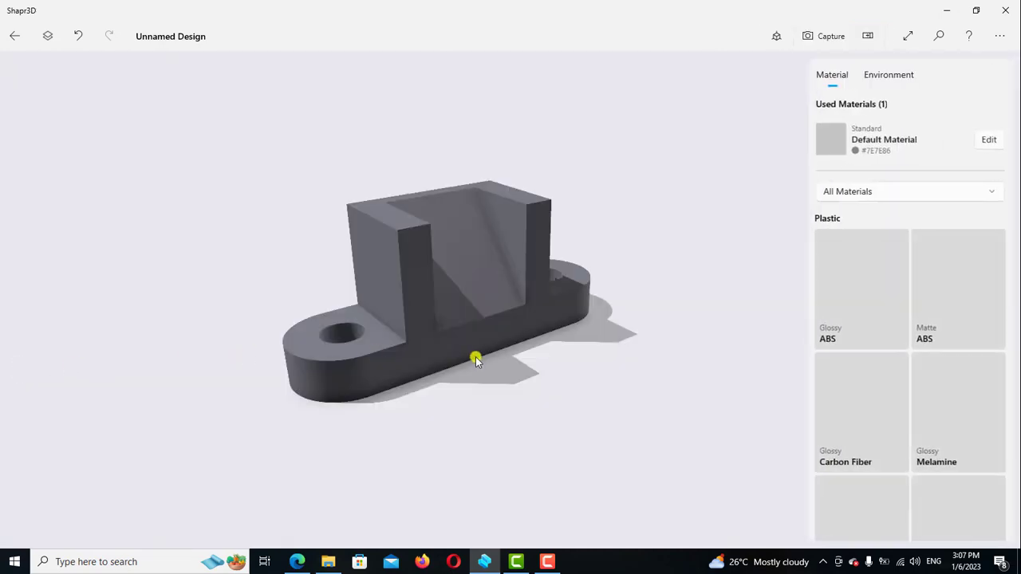
pyautogui.scroll(-2, 923, 365)
pyautogui.scroll(-5, 923, 367)
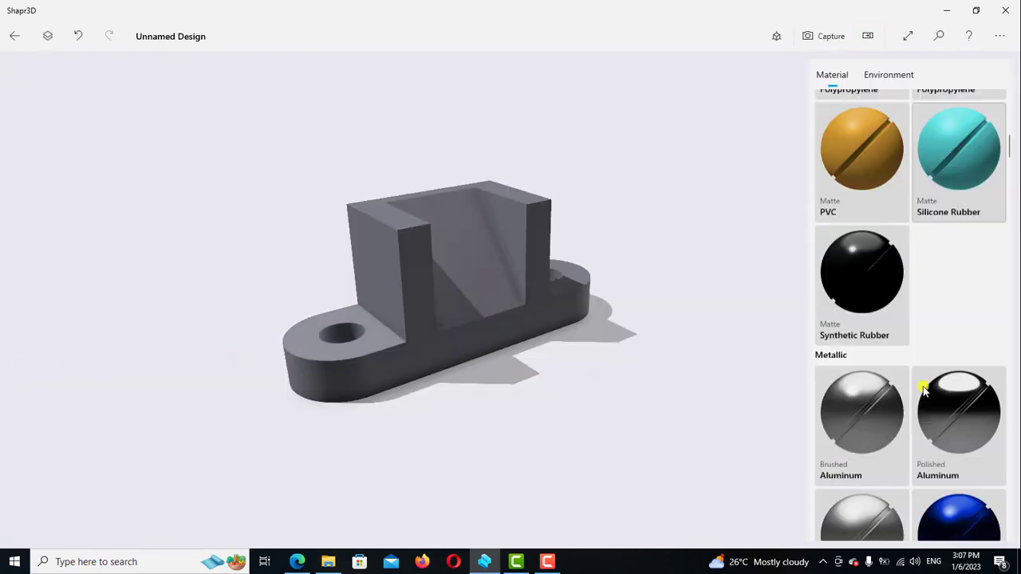
pyautogui.scroll(-1, 923, 389)
pyautogui.scroll(-1, 923, 391)
pyautogui.moveTo(869, 296); pyautogui.dragTo(474, 268)
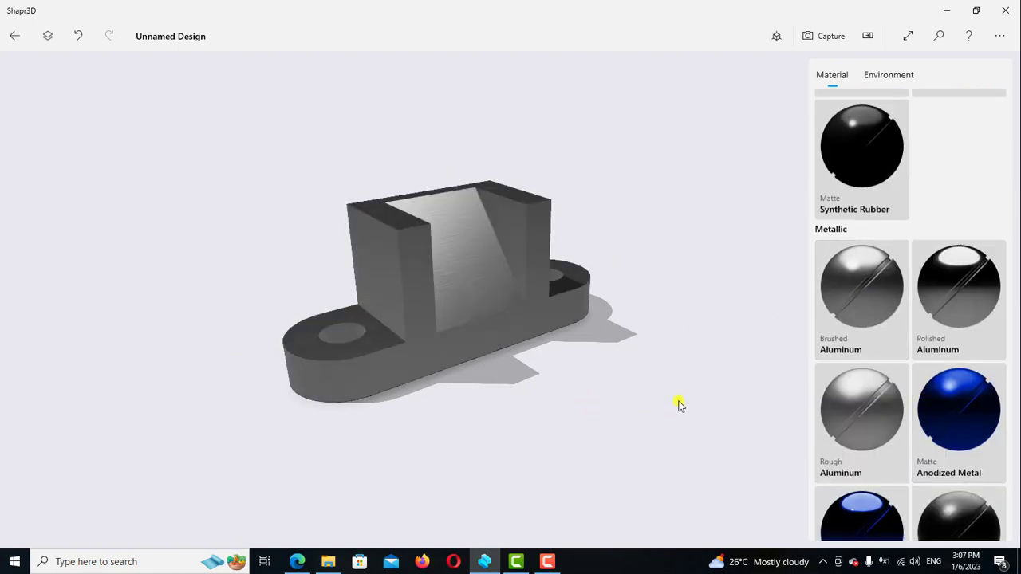
pyautogui.click(16, 36)
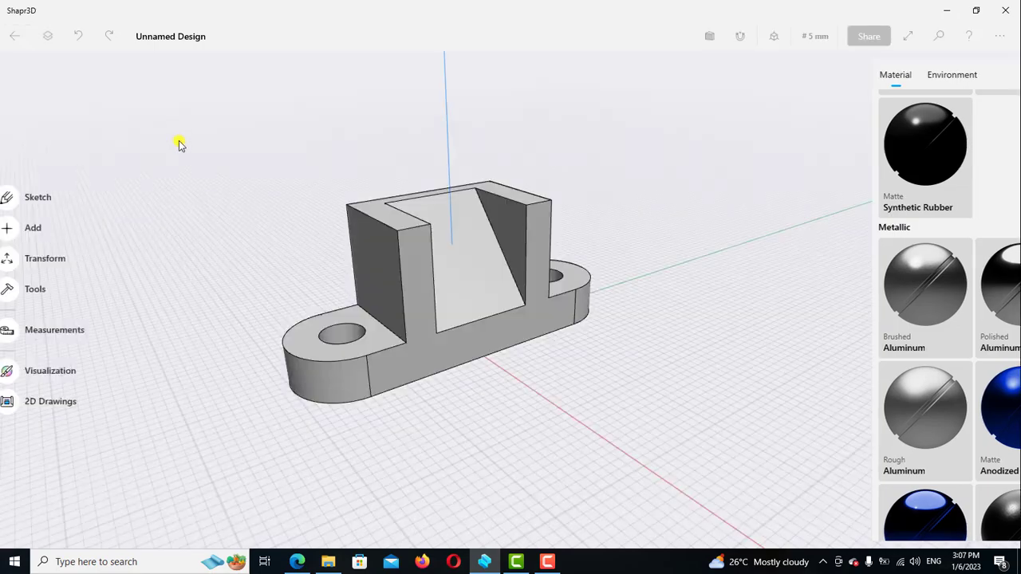
pyautogui.moveTo(267, 179)
pyautogui.mouseDown(button='right')
pyautogui.moveTo(362, 135)
pyautogui.moveTo(375, 98)
pyautogui.moveTo(348, 212)
pyautogui.moveTo(274, 191)
pyautogui.mouseUp(button='right')
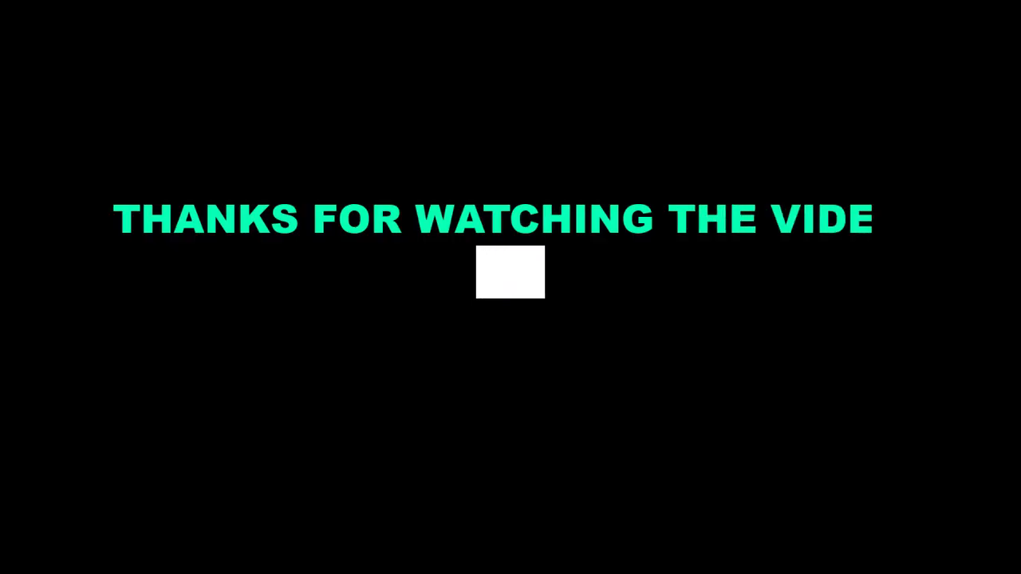